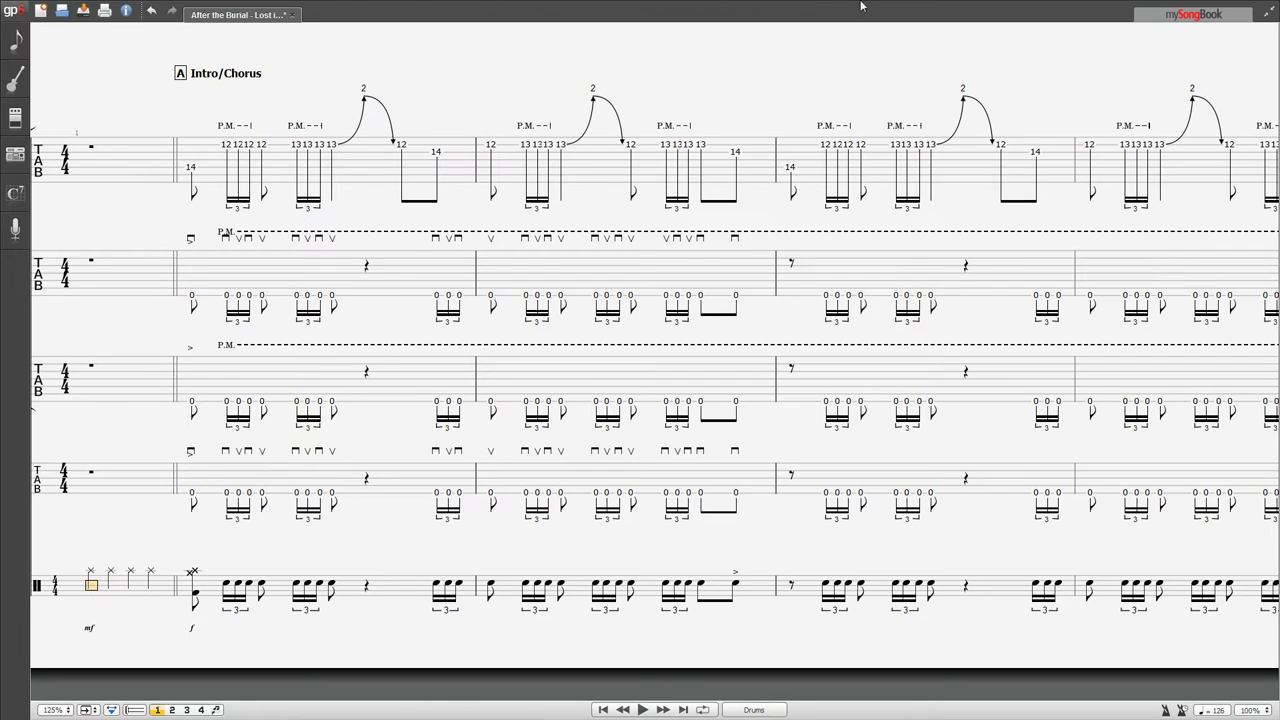
- Leave full-screen view, switch to Transcribe!, centre its window and play the recording from measure E80
left_click(1270, 18)
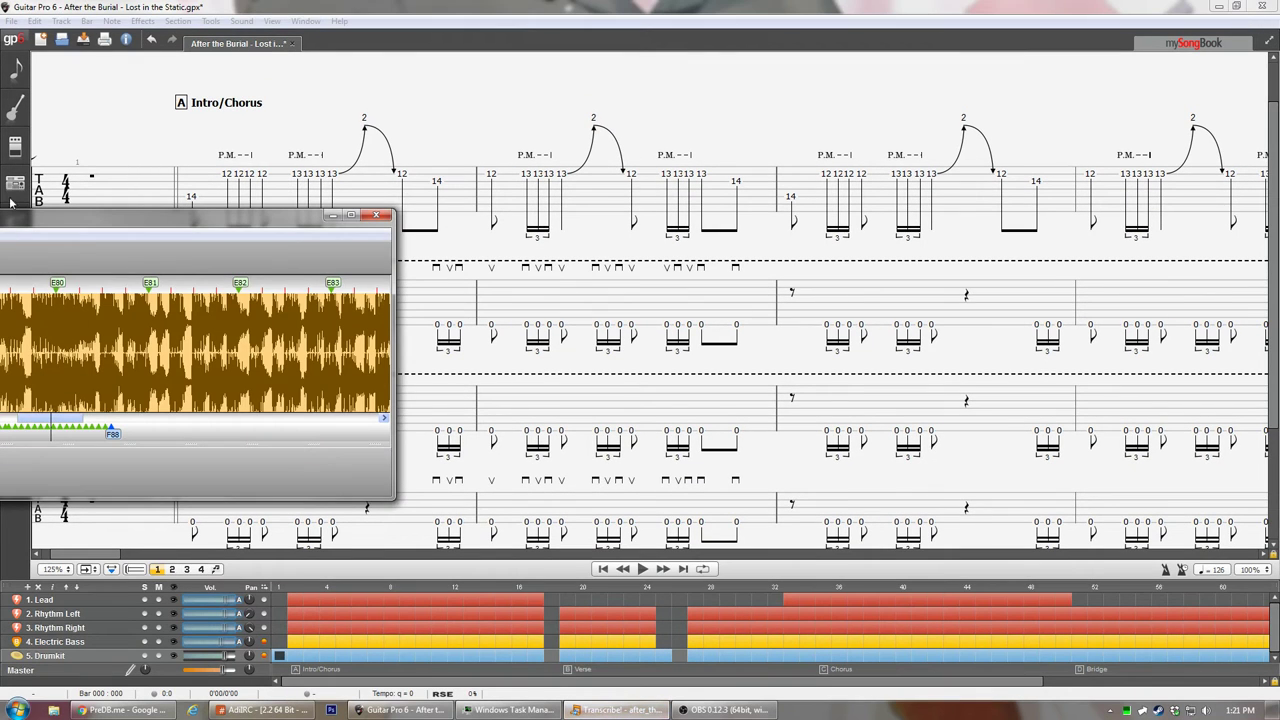
left_click_drag(65, 222, 747, 172)
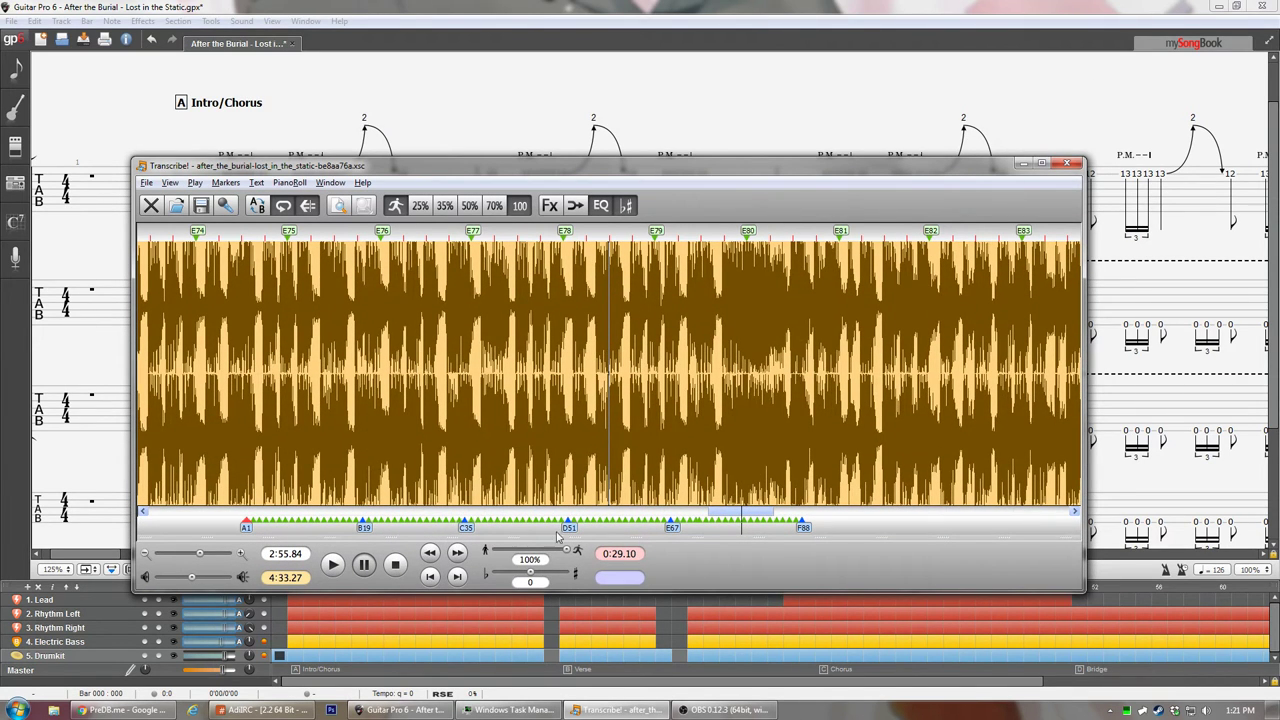
left_click_drag(733, 516, 792, 516)
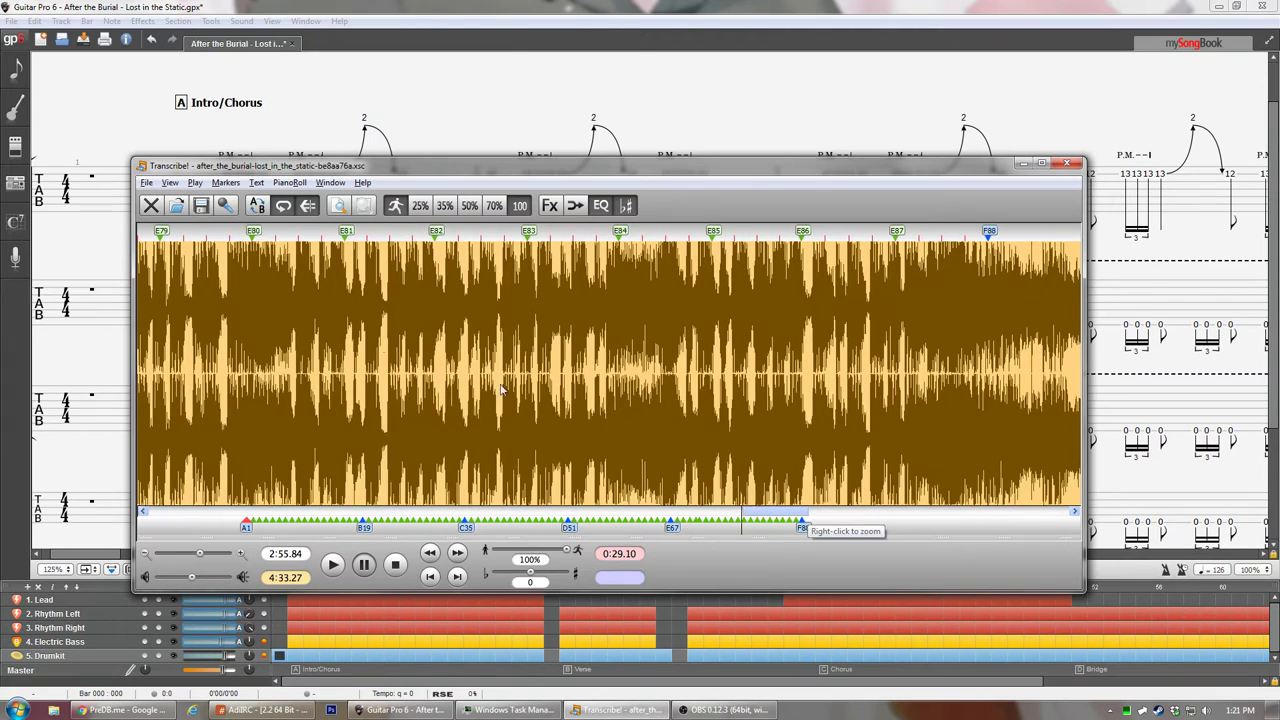
left_click(254, 272)
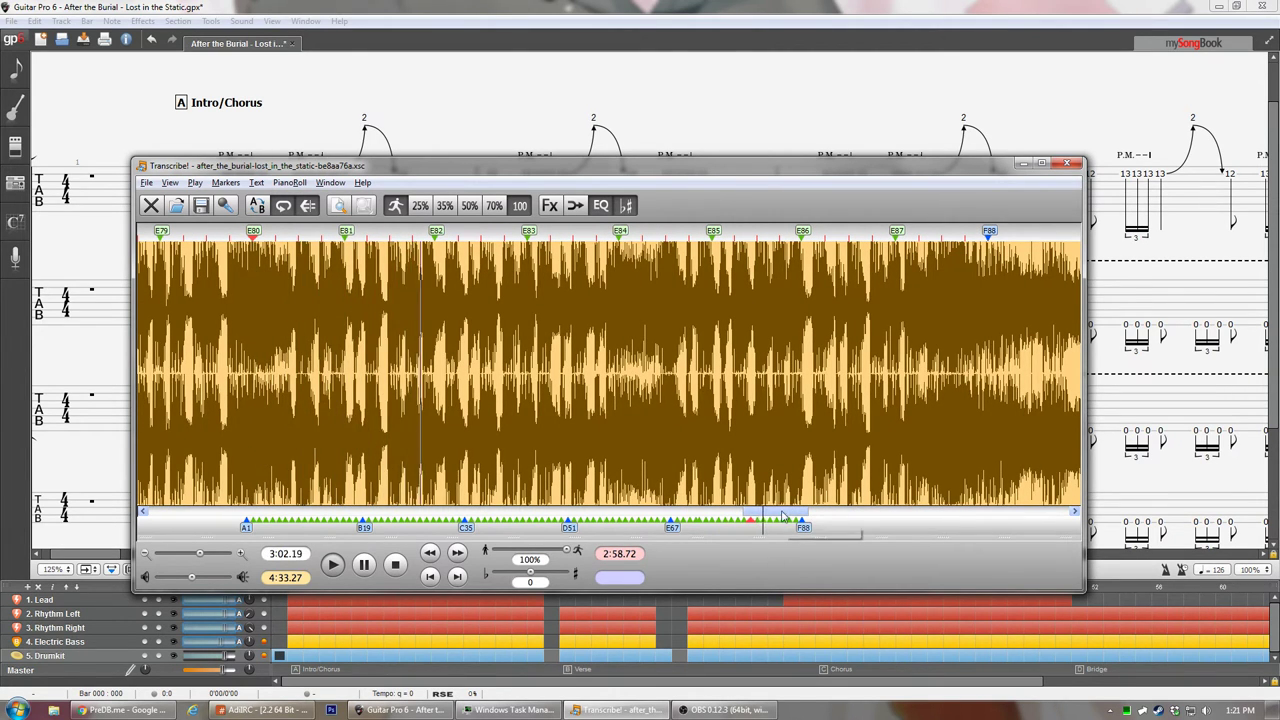
left_click_drag(782, 516, 798, 517)
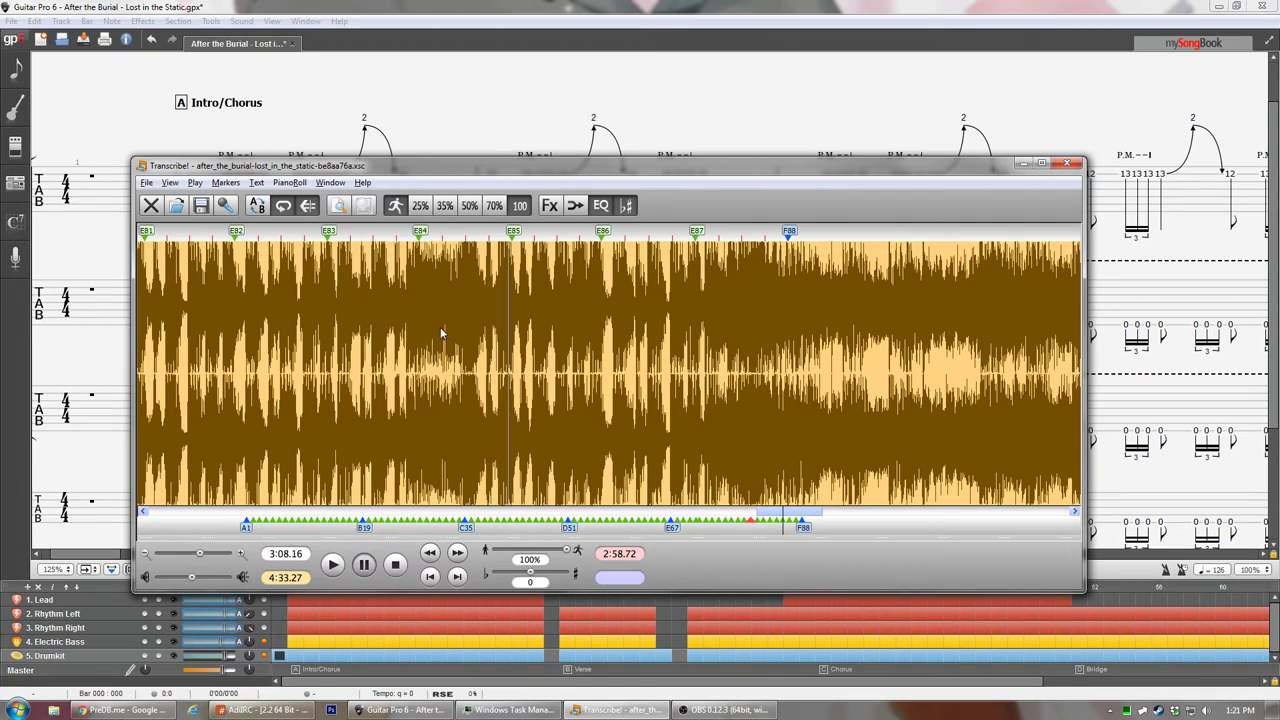
- Play the recording from measure E83 and again from measure E84, pausing after each passage
left_click(325, 289)
key("space")
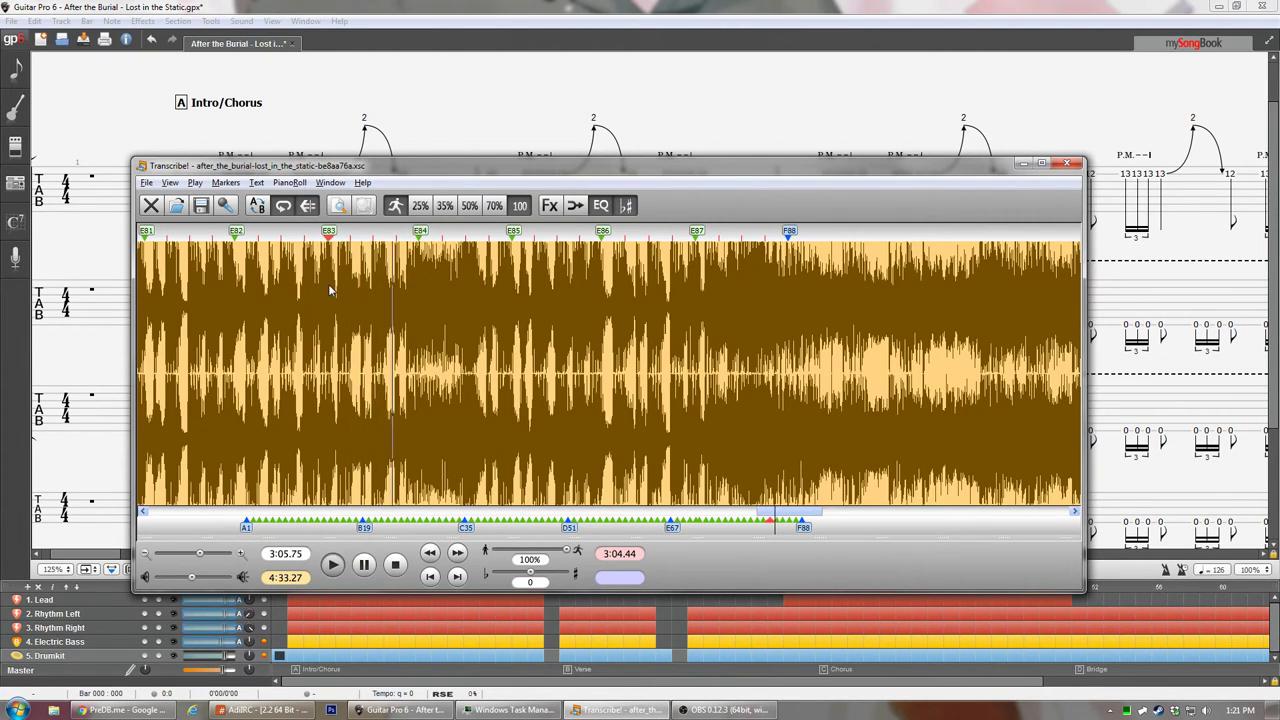
left_click(419, 257)
key("space")
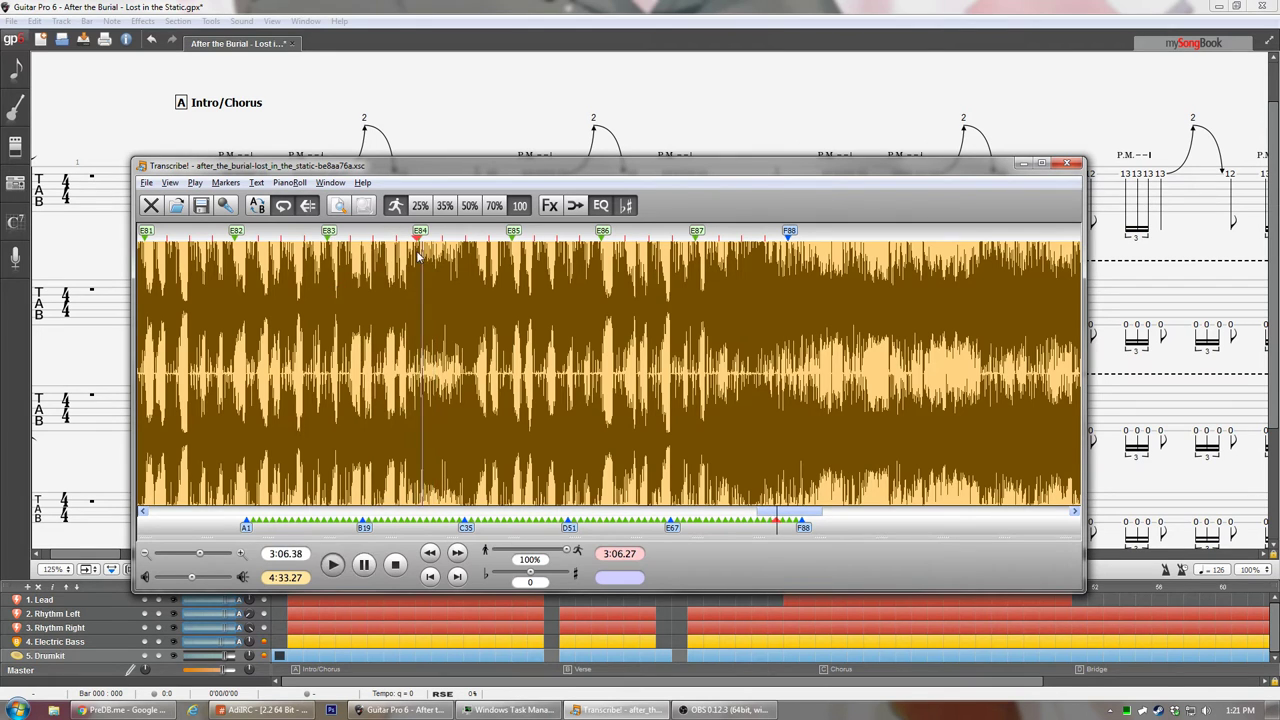
key("space")
- Switch to Guitar Pro 6 and append bar 81 to the end of the score
left_click(669, 6)
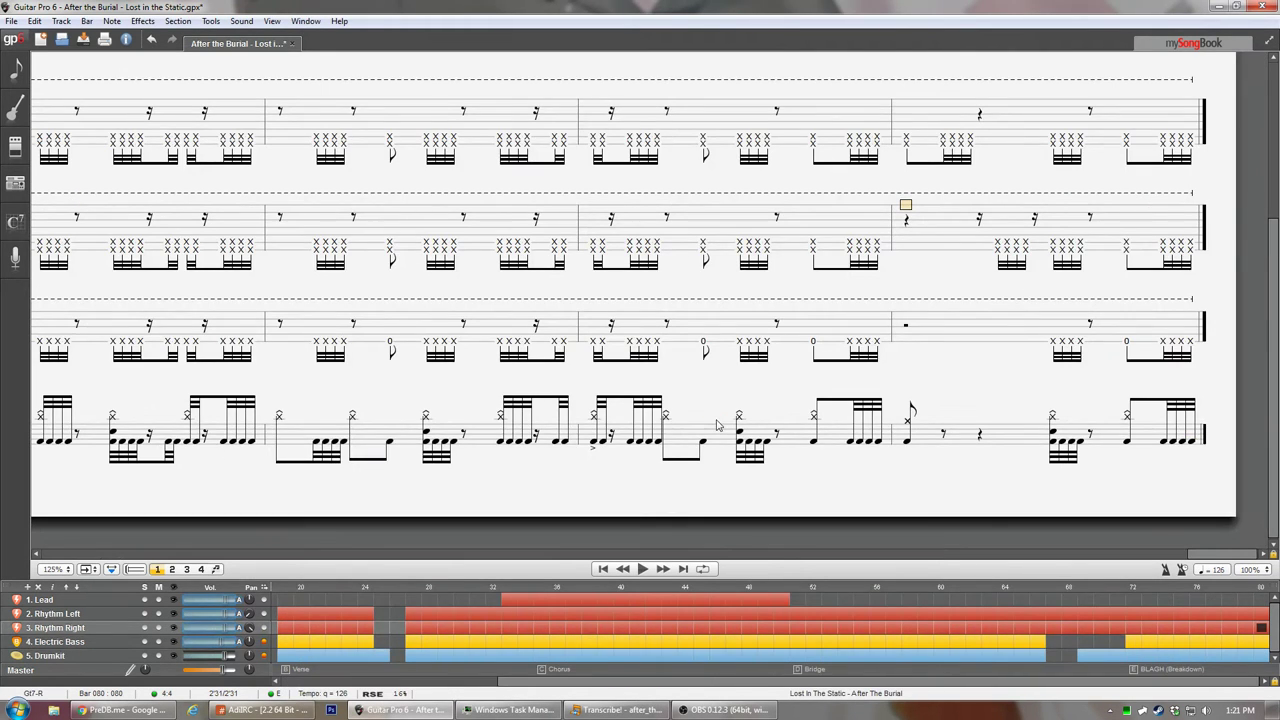
key("ctrl+Right")
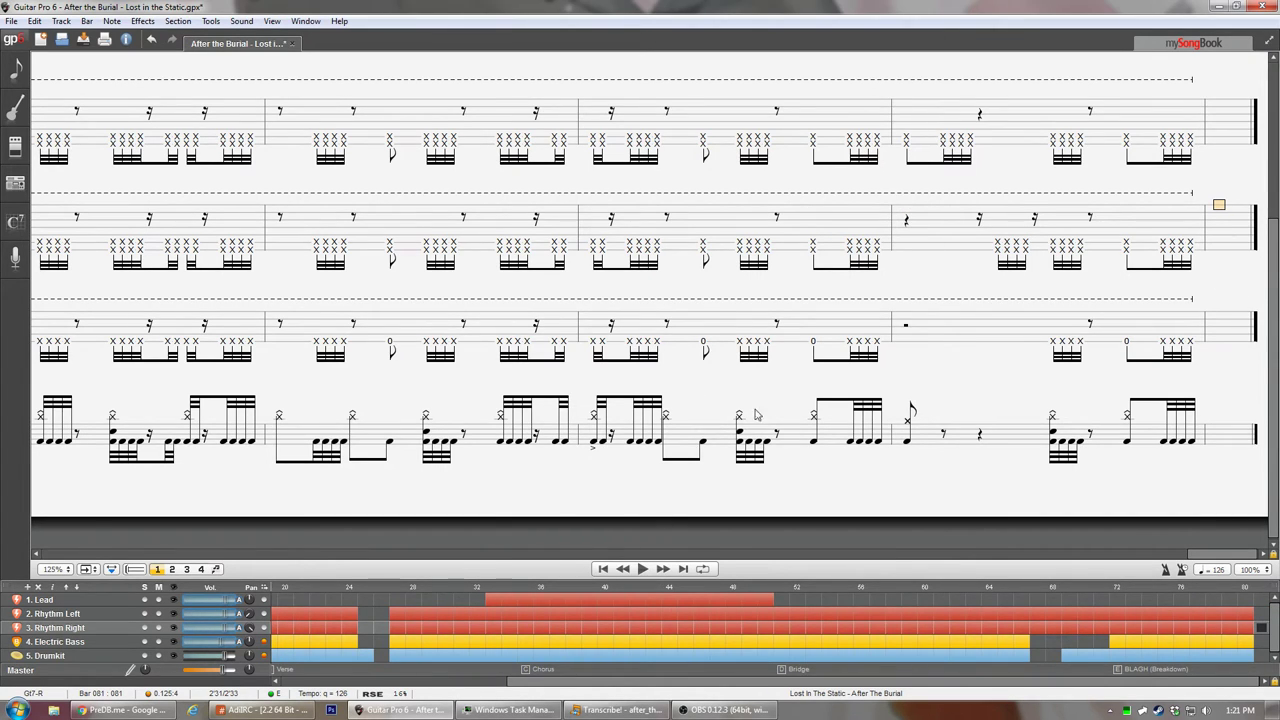
- Show all tracks in the Vertical screen layout and select the lowest string of bar 81 on Rhythm Left
left_click(85, 569)
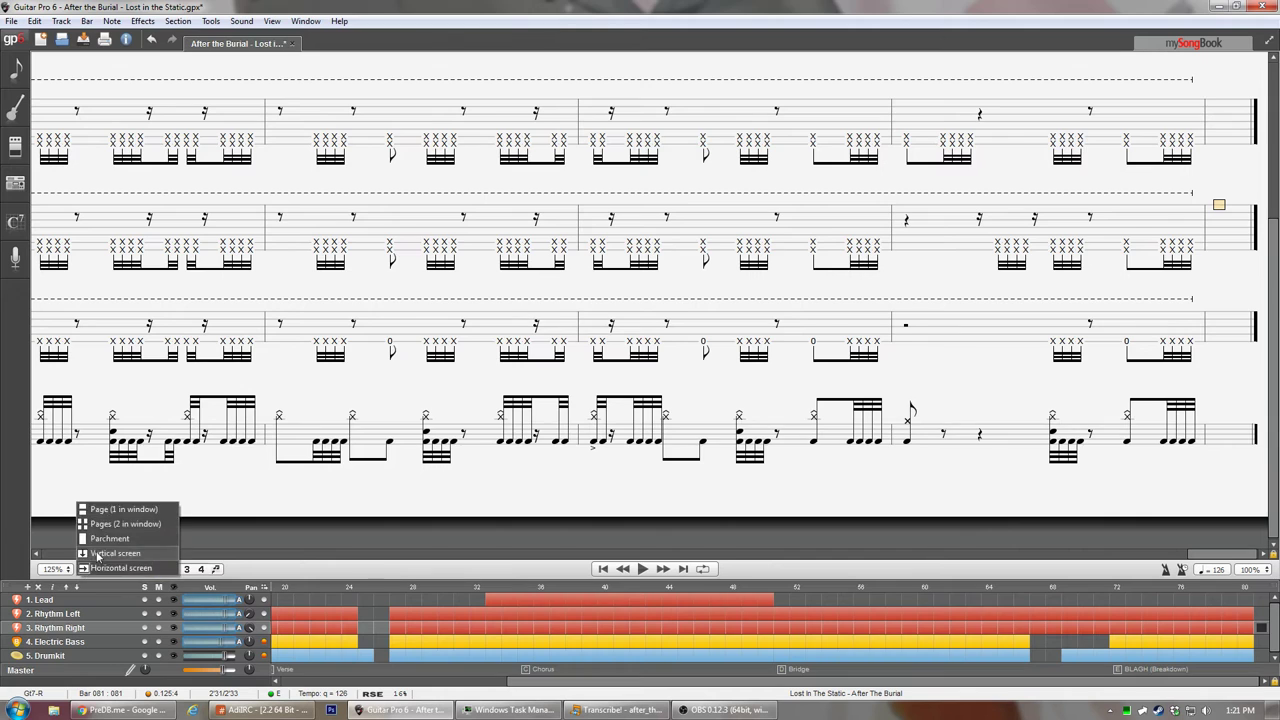
left_click(100, 552)
left_click(58, 571)
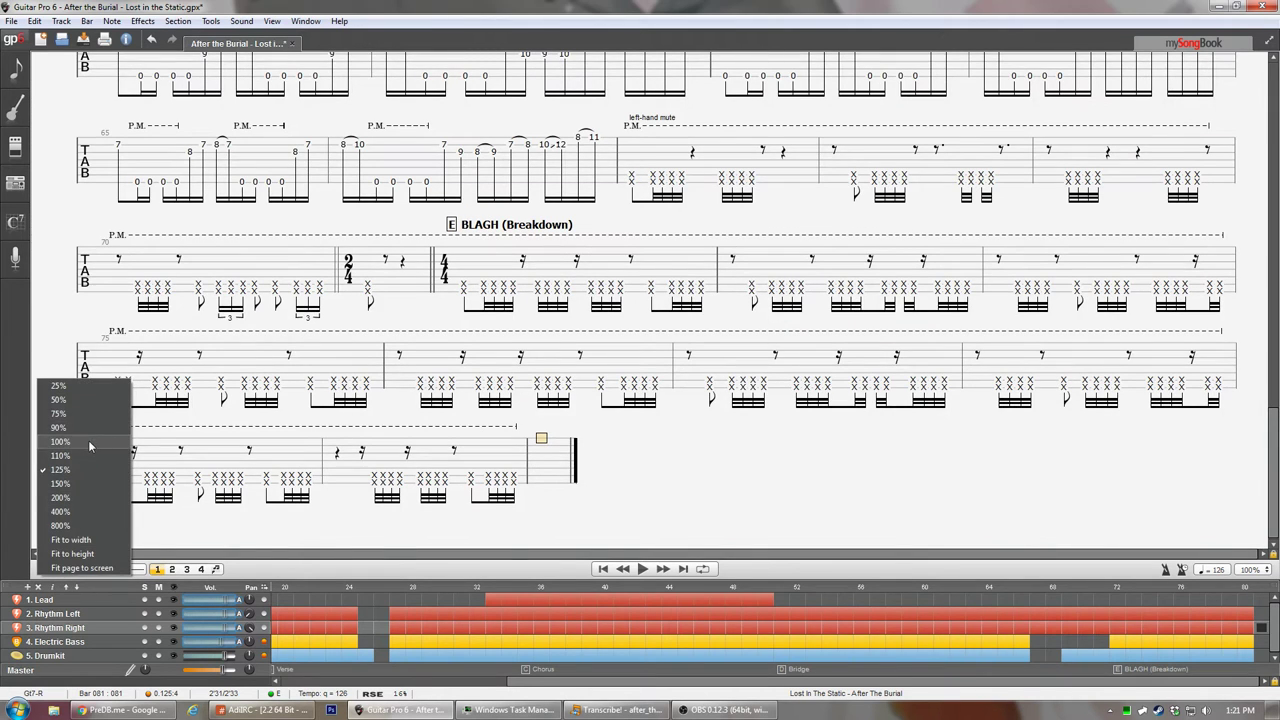
left_click(88, 440)
key("F3")
scroll(501, 414, "up", 1)
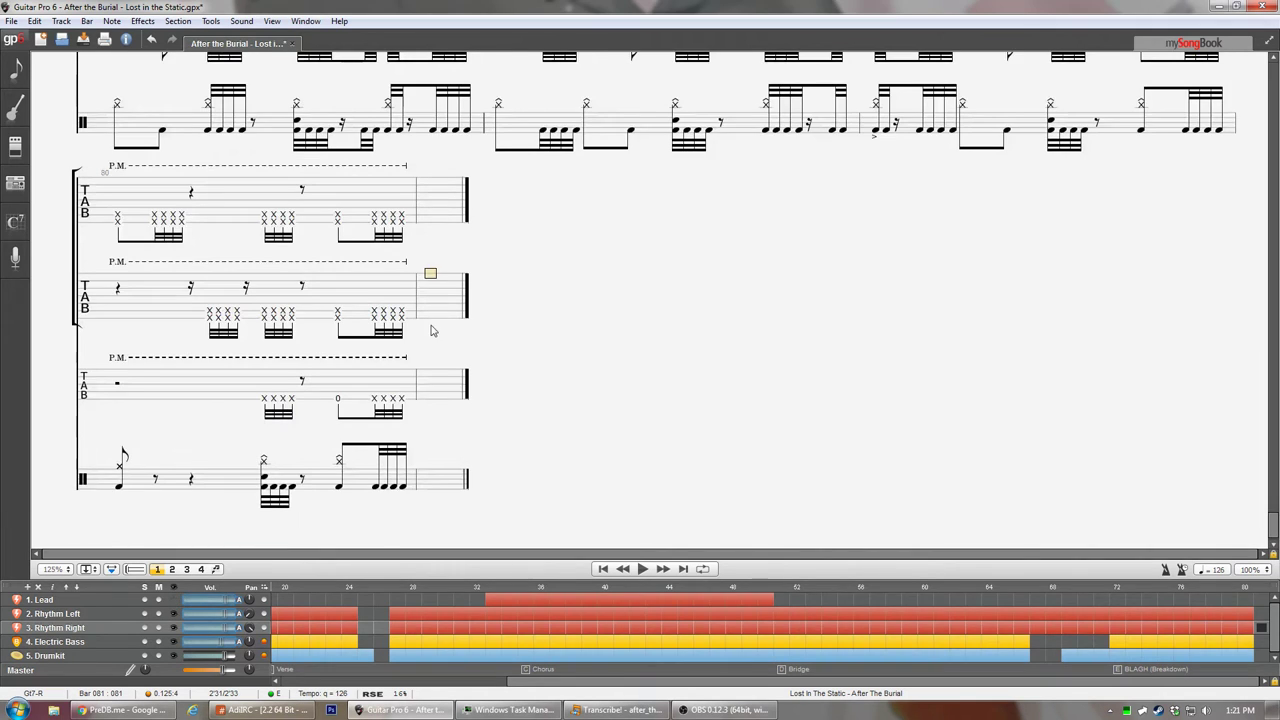
left_click(430, 224)
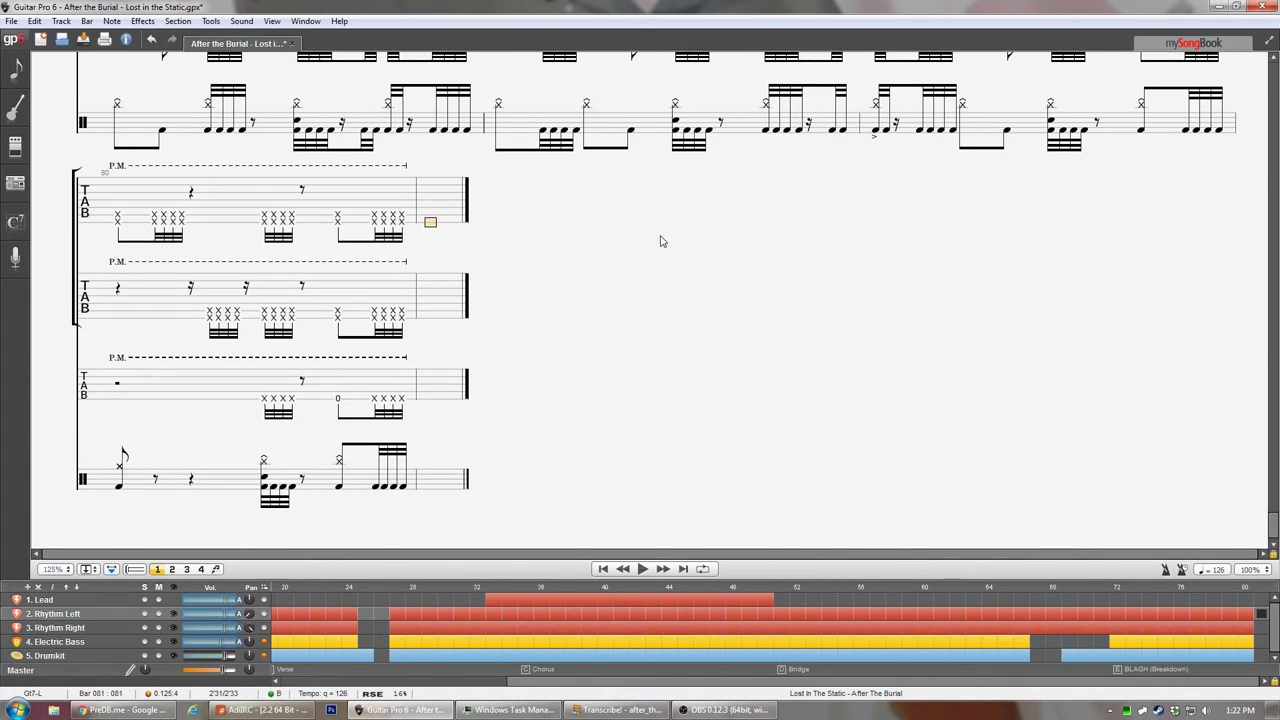
- Switch to Transcribe! and play the recording from section marker F88
key("alt+Tab")
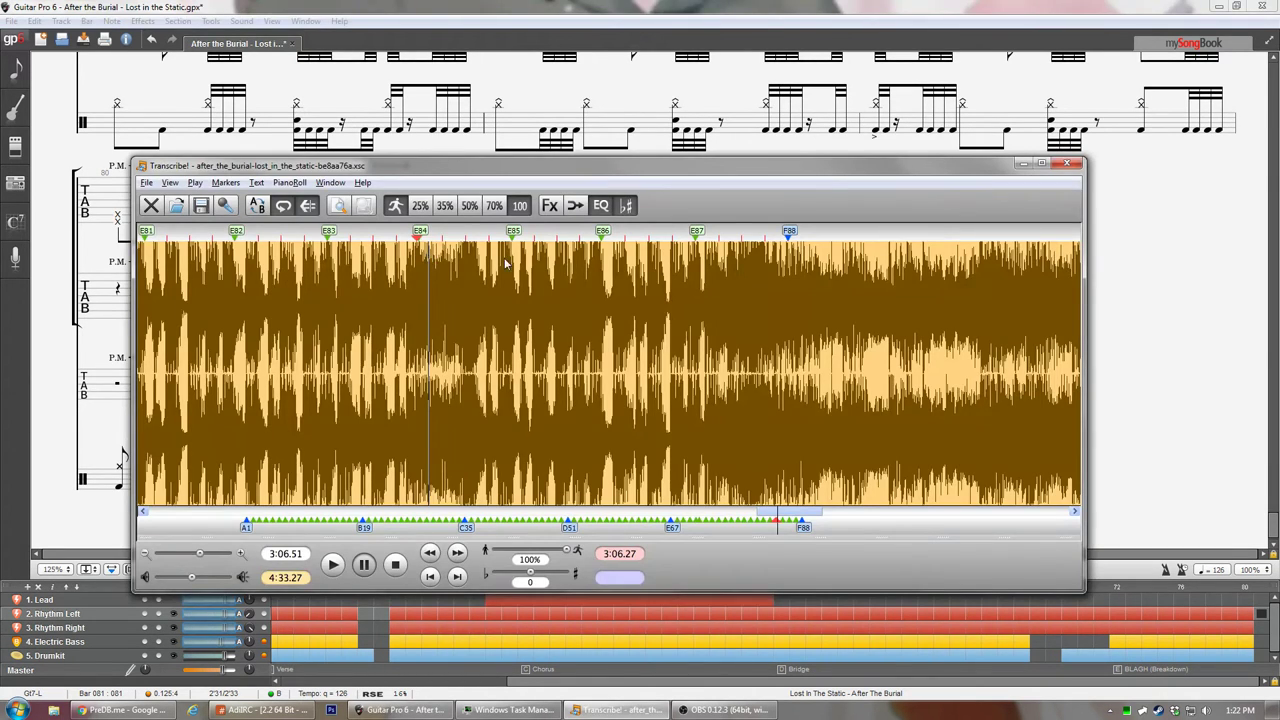
left_click(790, 252)
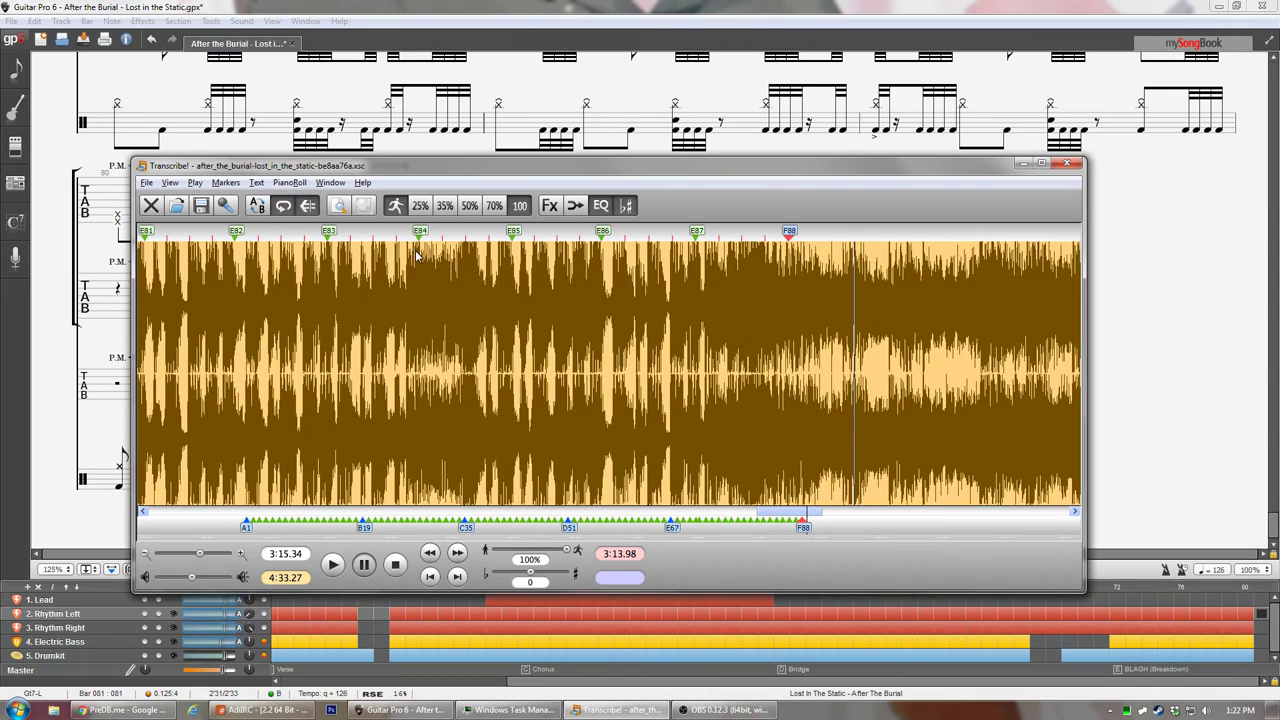
- Switch to Guitar Pro 6, extend the score to bar 84 and enter fret 3 on Rhythm Left's lowest string there
left_click(535, 5)
key("Right")
key("Right")
key("Right")
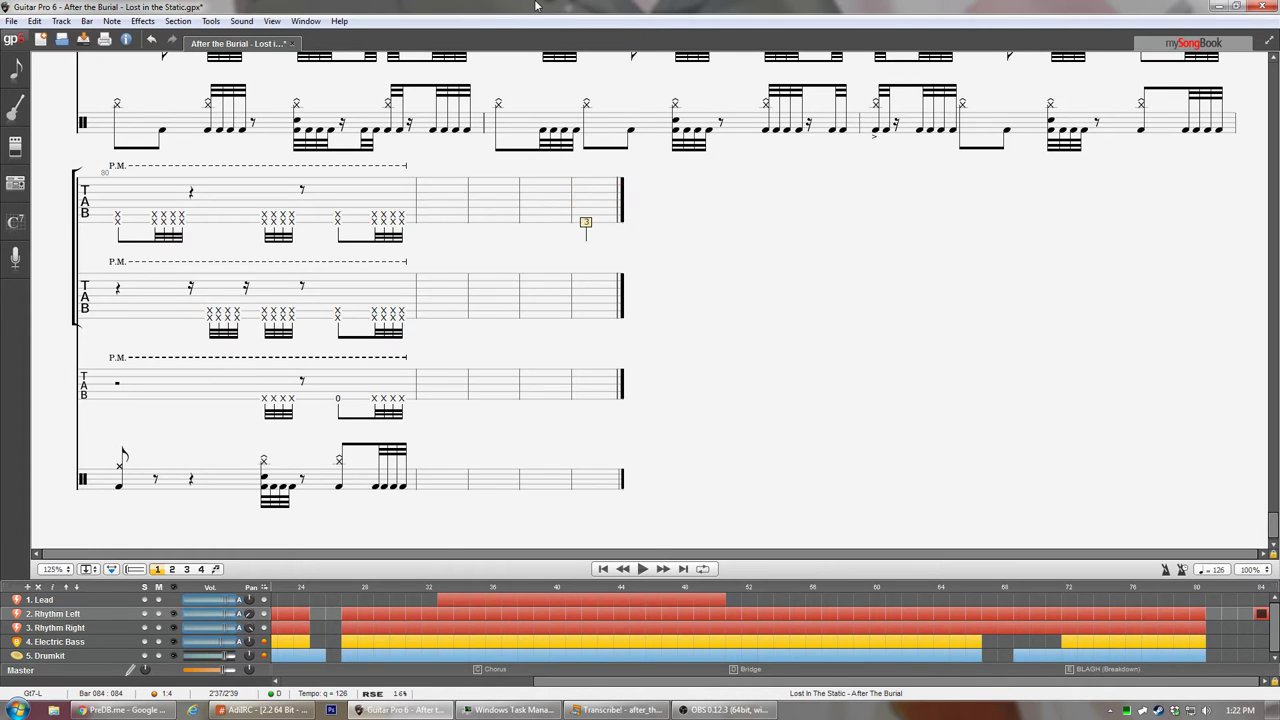
- Replay measure E84 in Transcribe!, switch back to Guitar Pro 6 and change the bar 84 note to fret 0
key("alt+Tab")
key("alt+Tab")
key("alt+Tab")
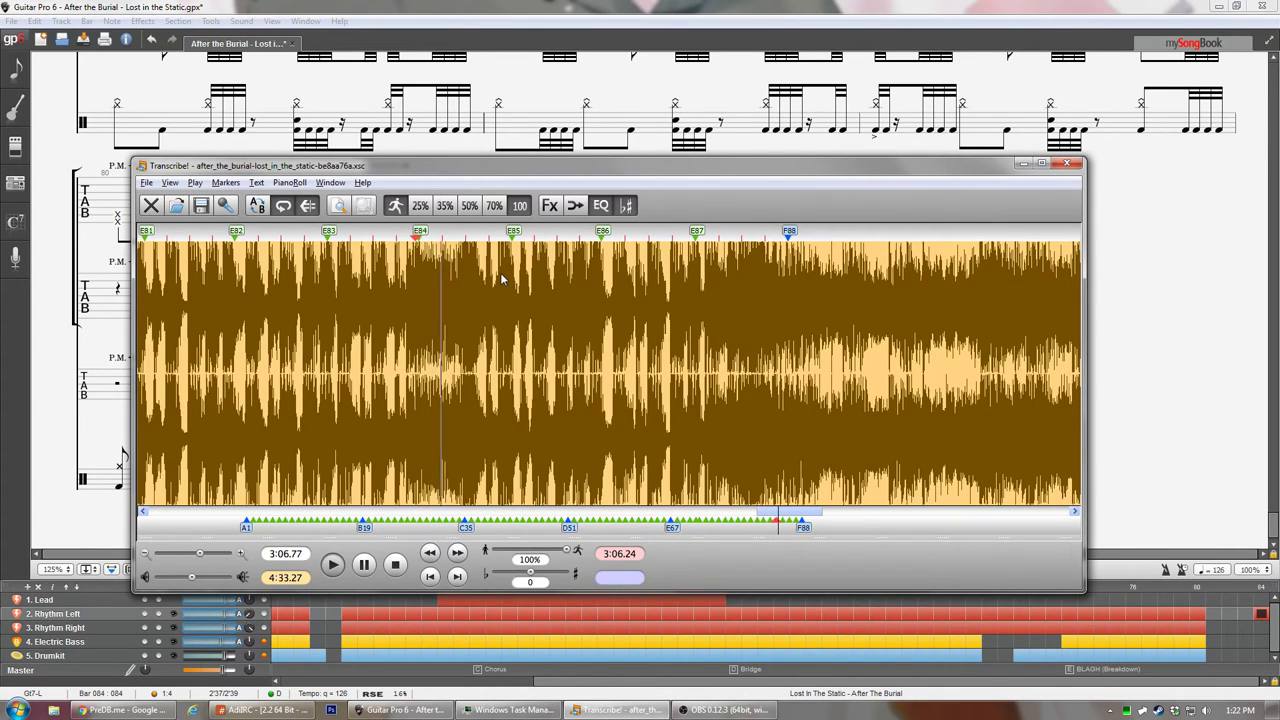
left_click(549, 5)
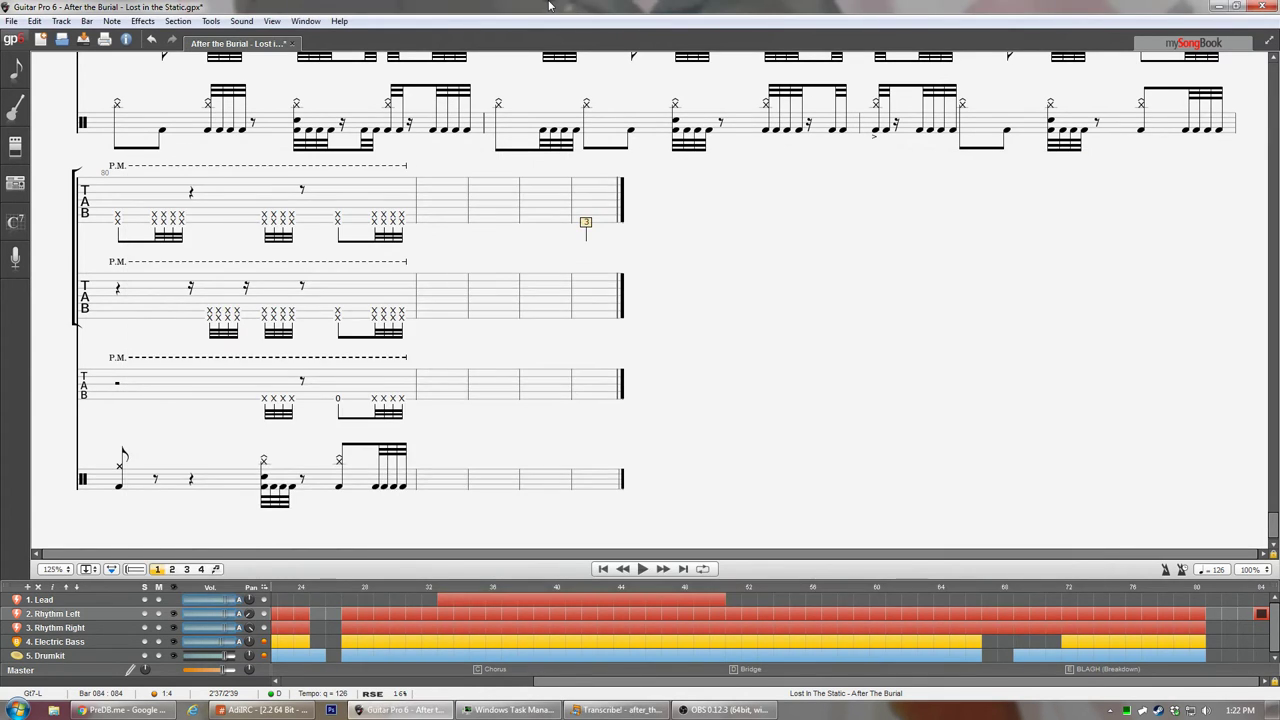
key("0")
- Switch to Transcribe!, replay measure E84, and play its lead-in at 50% speed
key("alt+Tab")
key("space")
key("space")
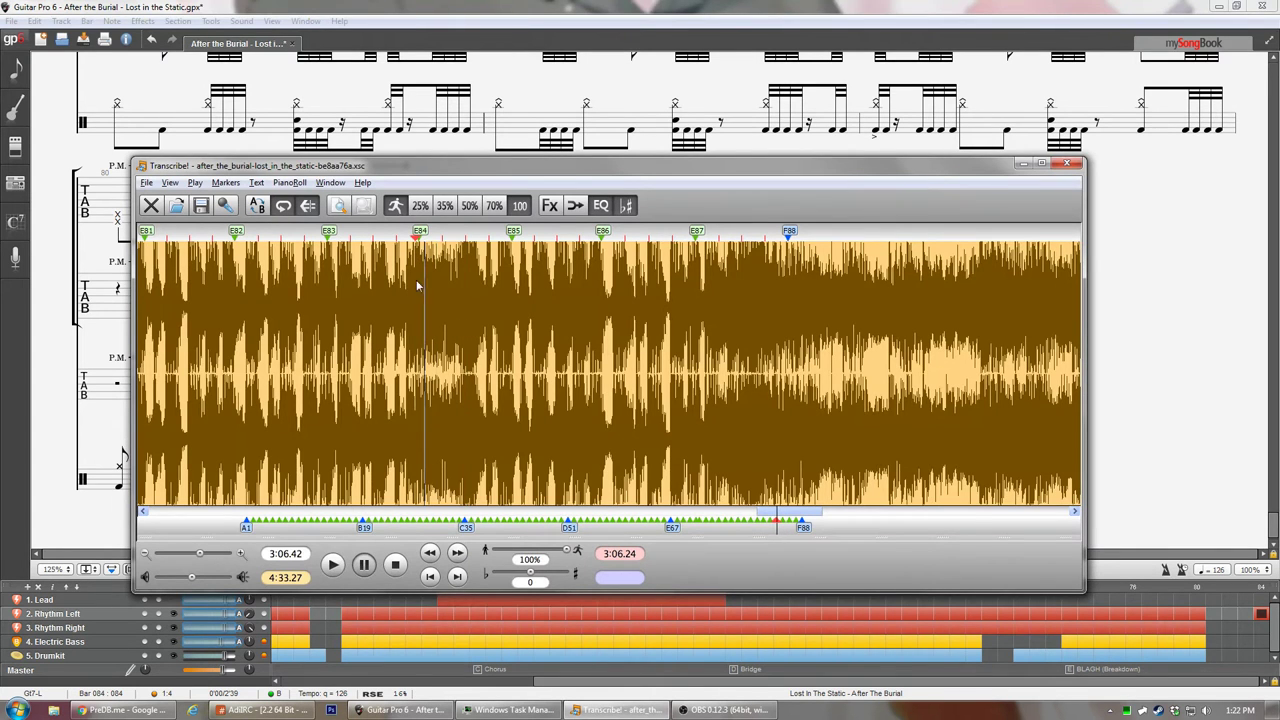
left_click(404, 279)
left_click(469, 205)
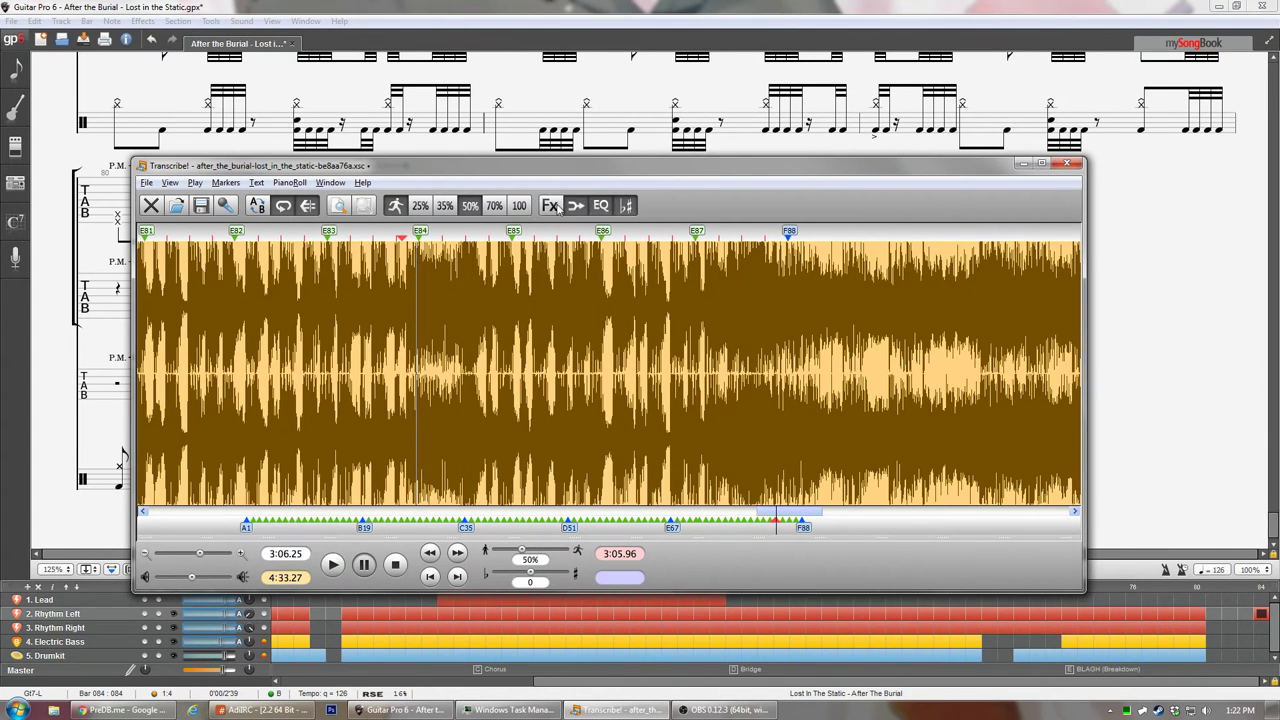
- Apply the Karaoke mix in the audio effects, move that dialog aside and play the recording
left_click(577, 205)
left_click_drag(230, 416, 504, 341)
left_click(475, 411)
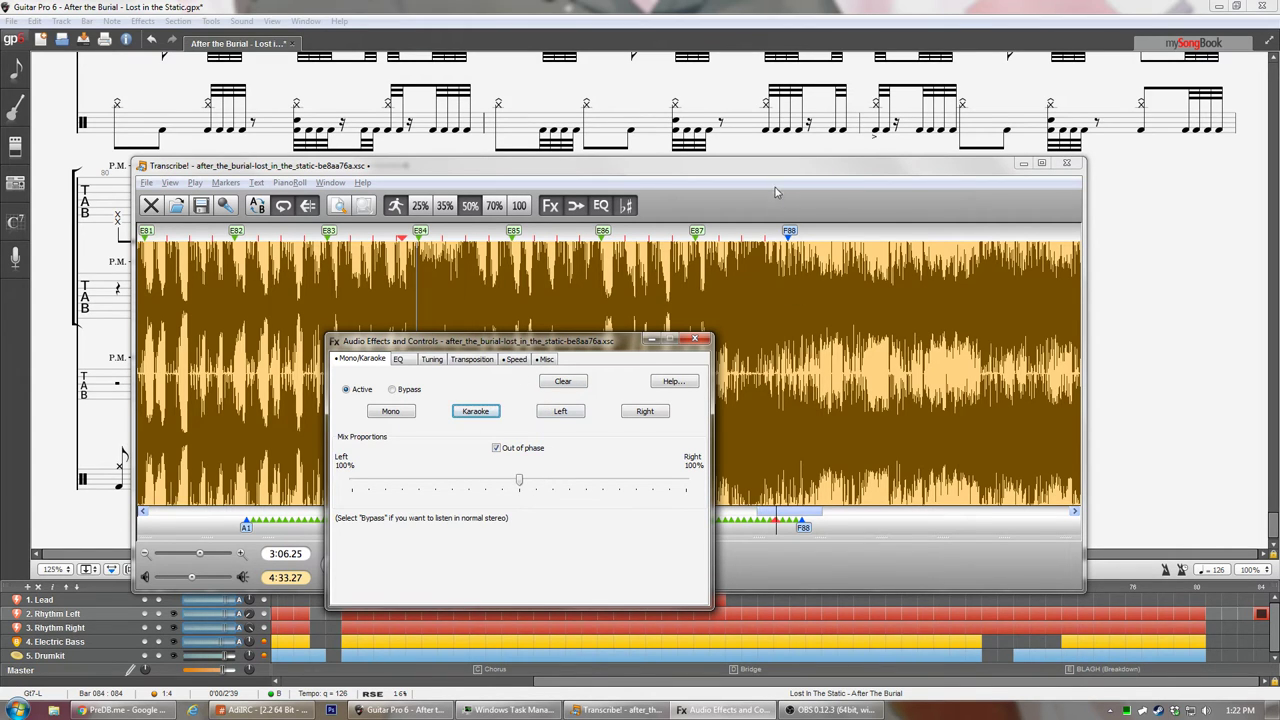
left_click_drag(594, 337, 1034, 352)
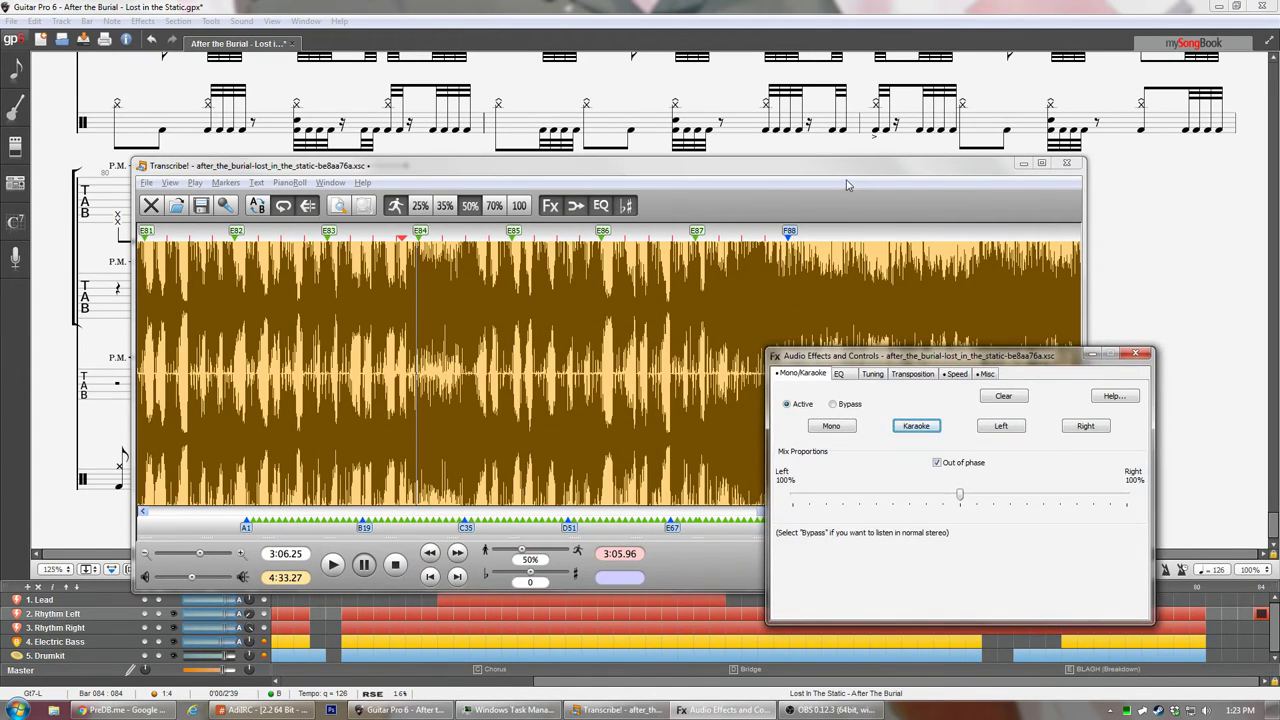
left_click(846, 185)
key("space")
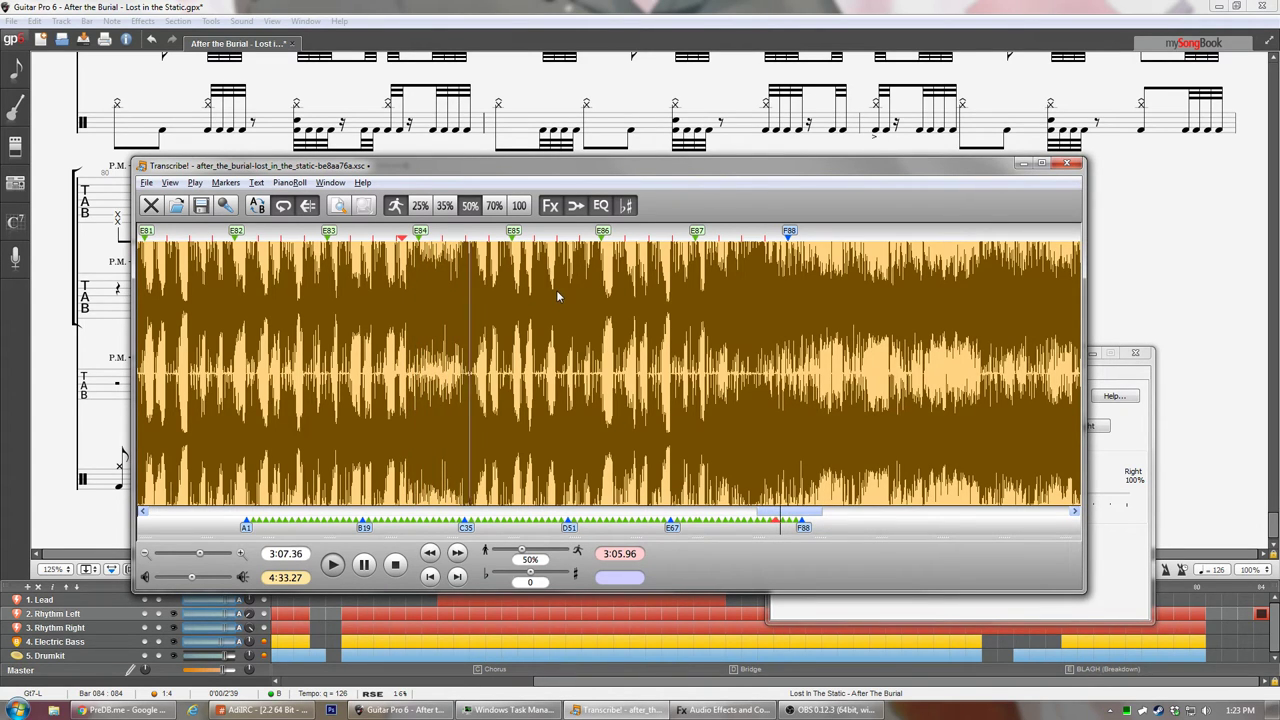
- Return playback to 100% speed and replay the passage around measure E84
left_click(519, 205)
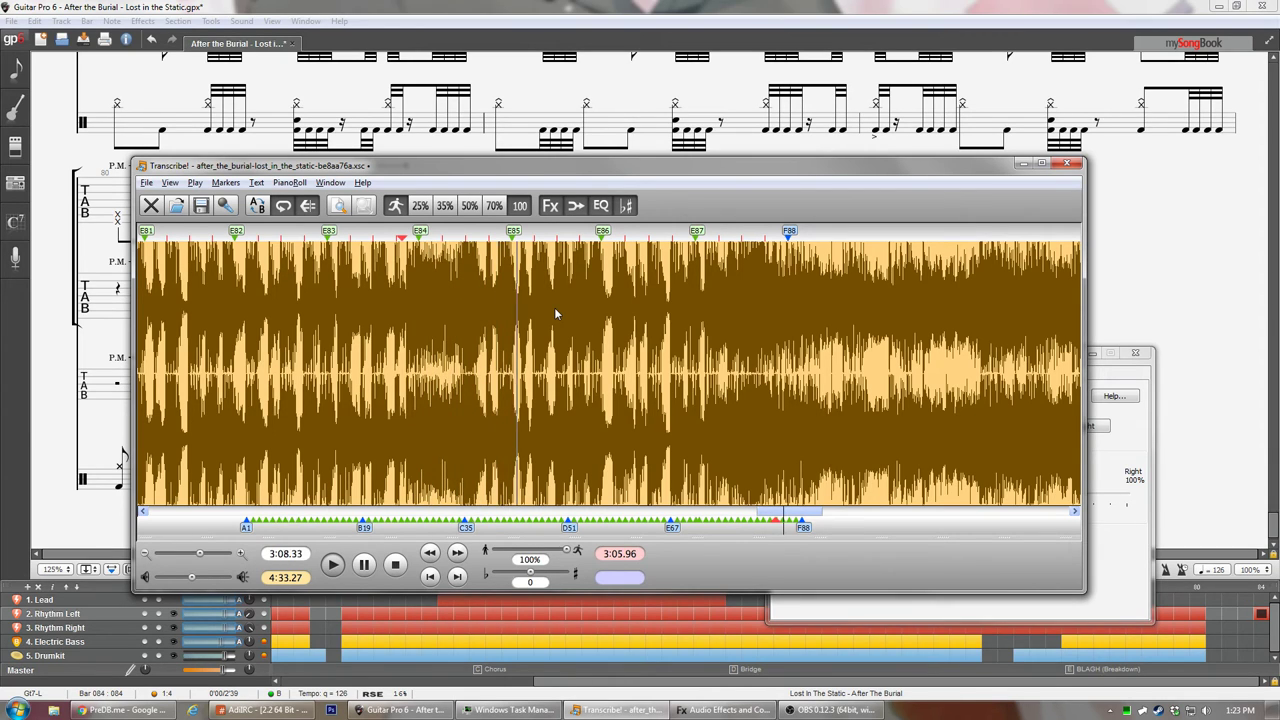
key("space")
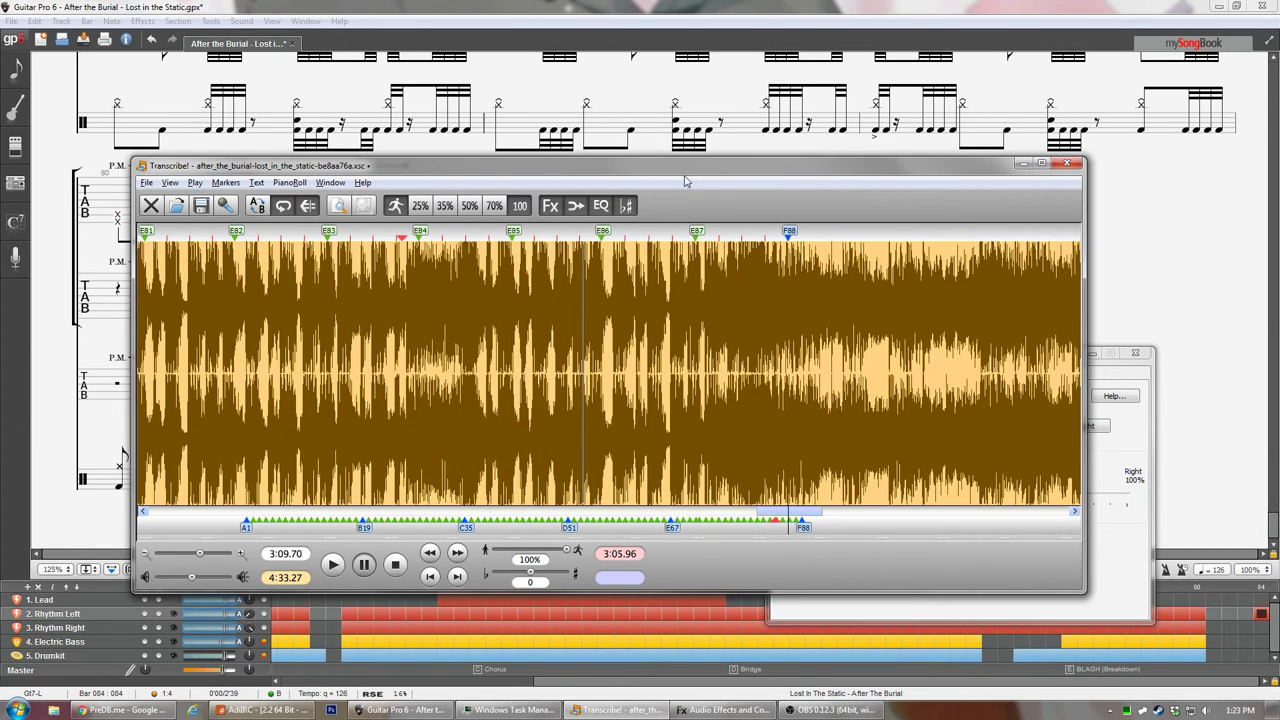
left_click(238, 272)
left_click(404, 270)
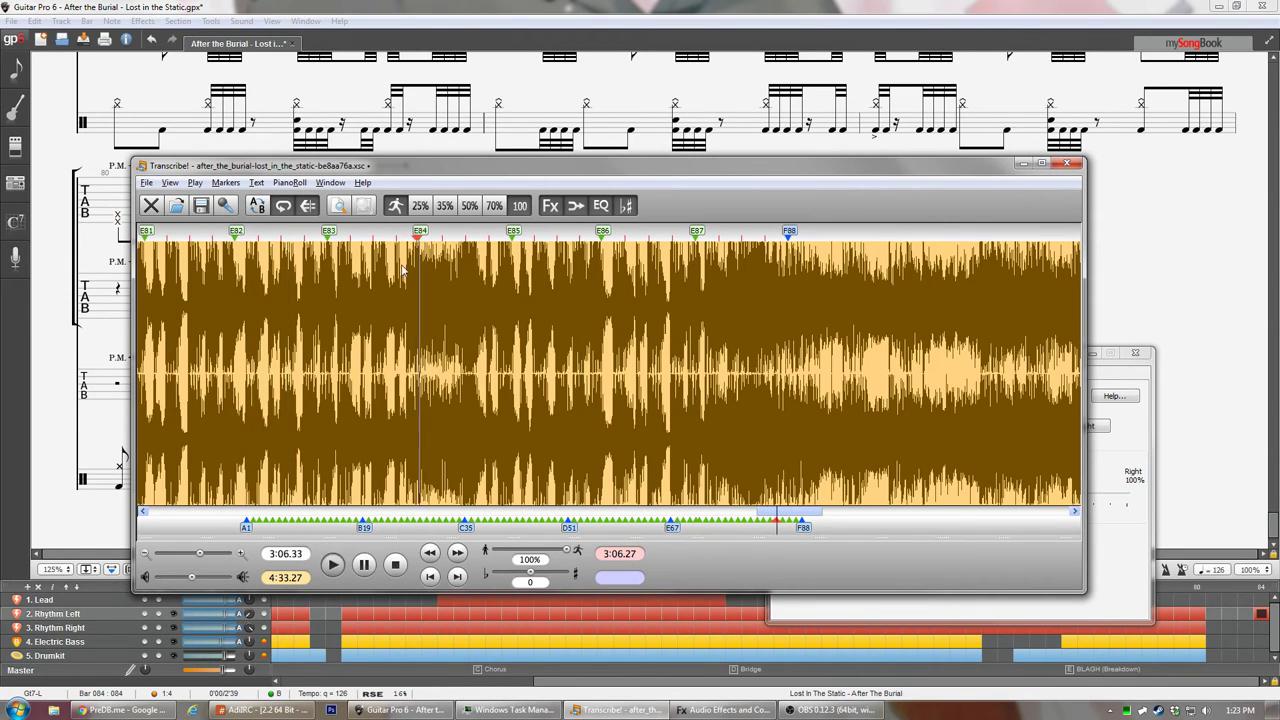
- Slow playback to 35% and listen again to the start of measure E84
left_click(399, 268)
left_click(445, 205)
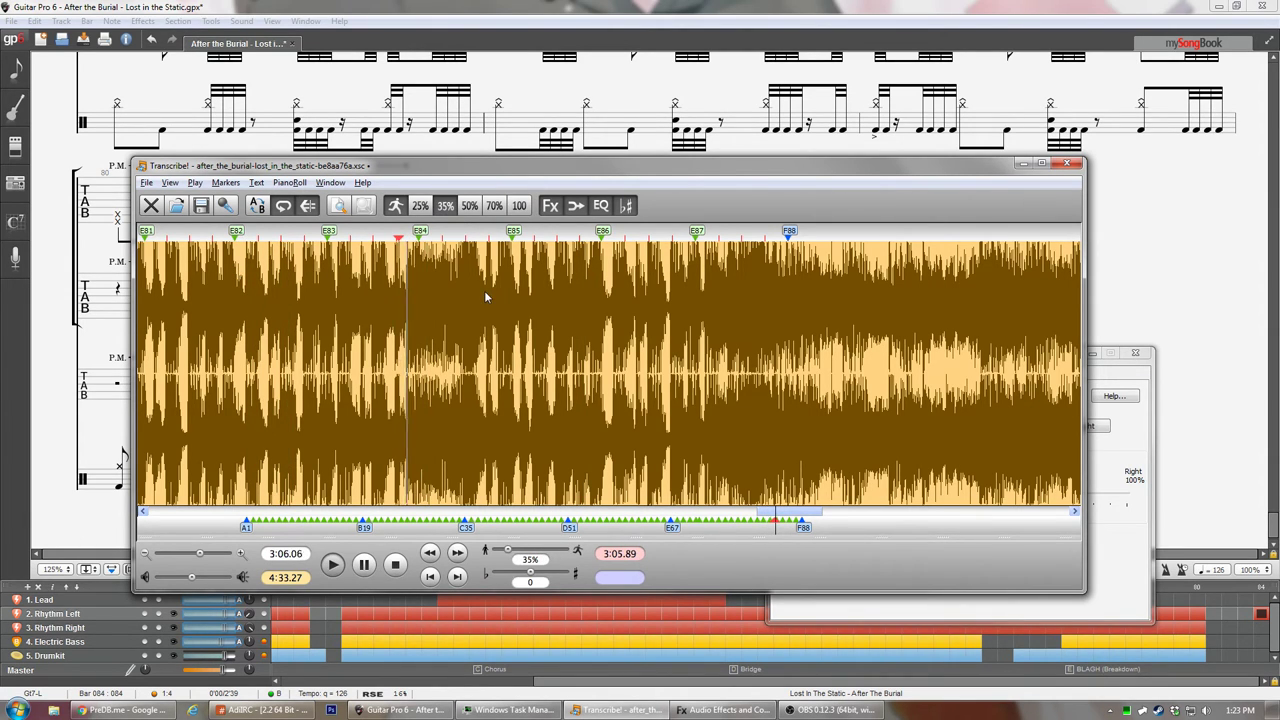
left_click(416, 258)
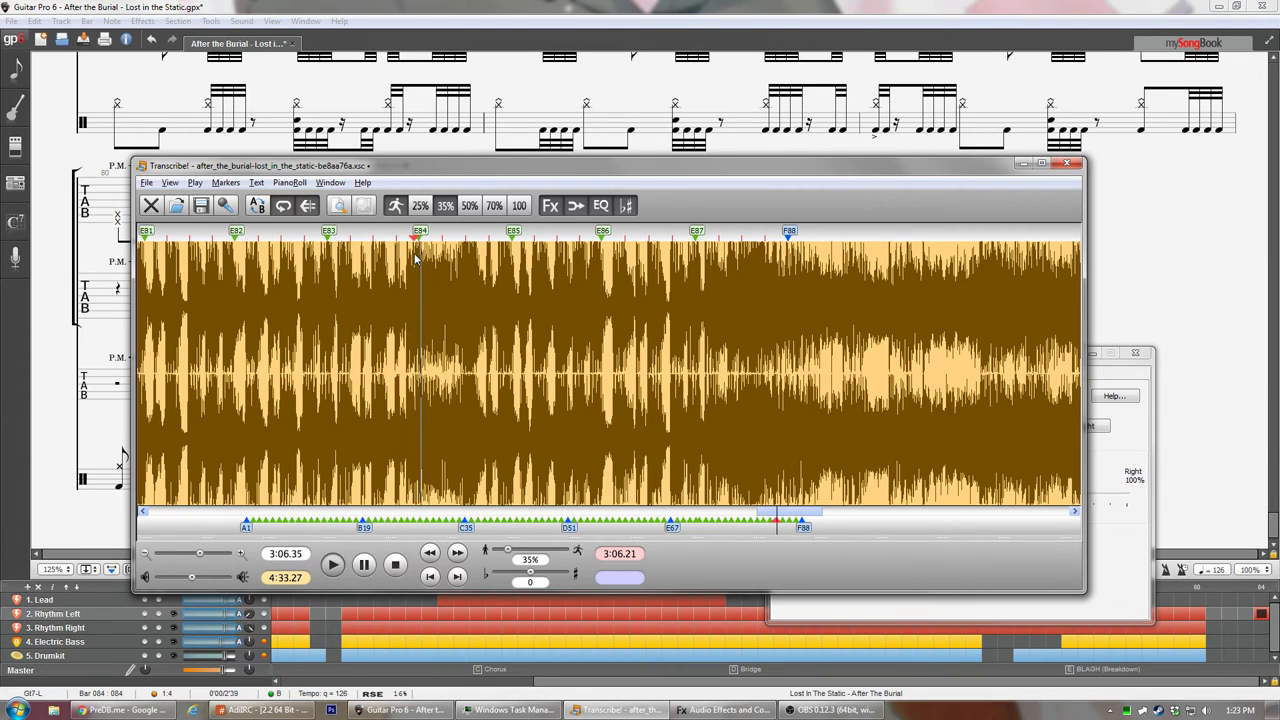
- Switch to Guitar Pro 6 and apply a Dive tremolo bar effect rising quickly from 0 to +3 on the bar 84 note
left_click(565, 6)
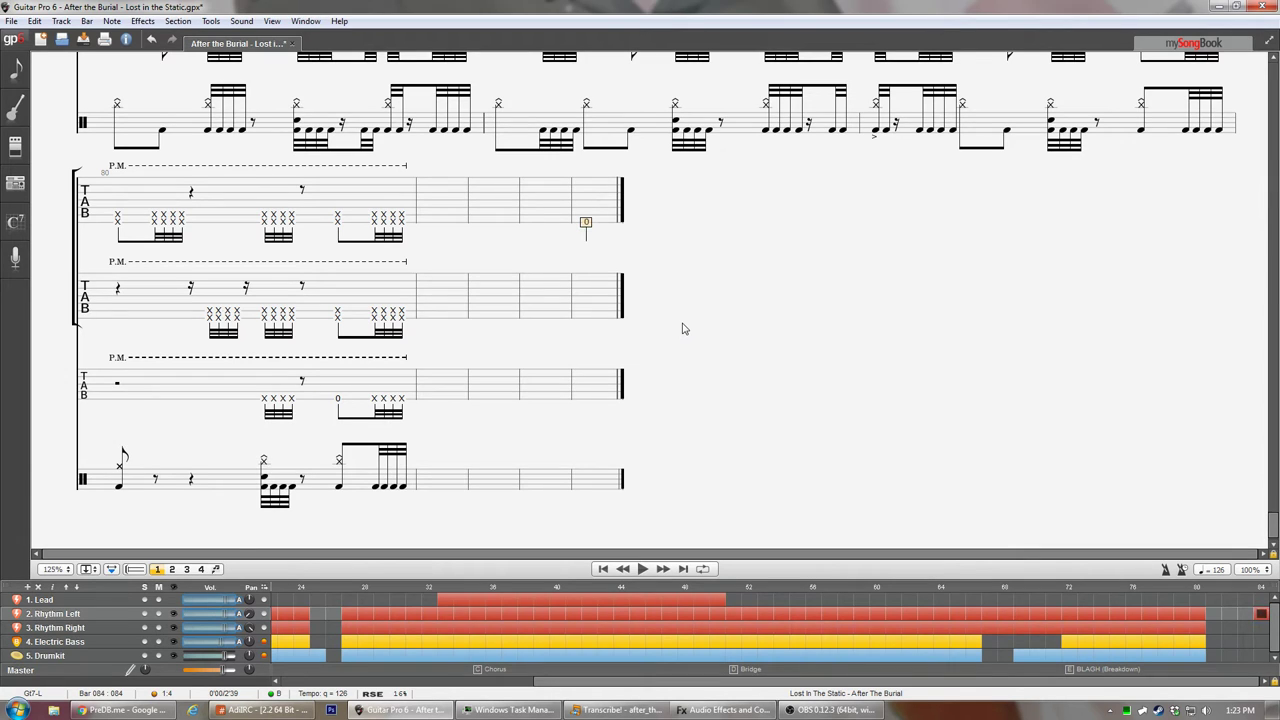
key("b")
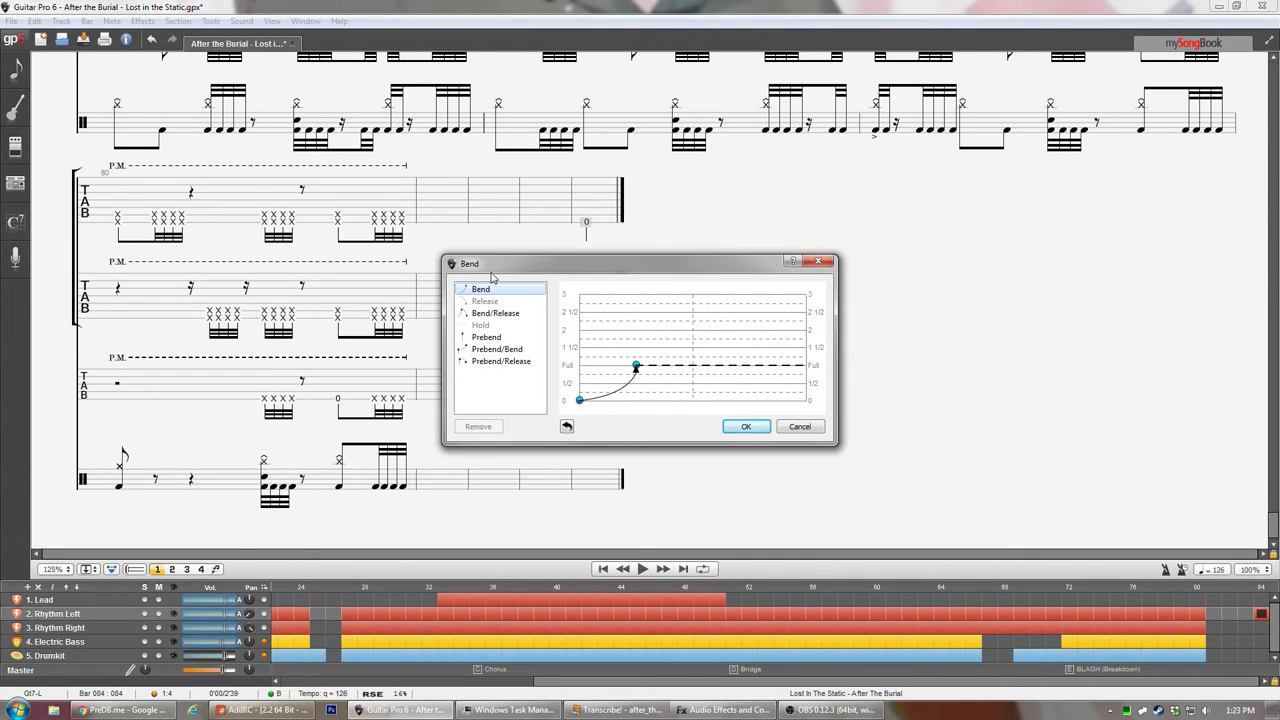
left_click(793, 431)
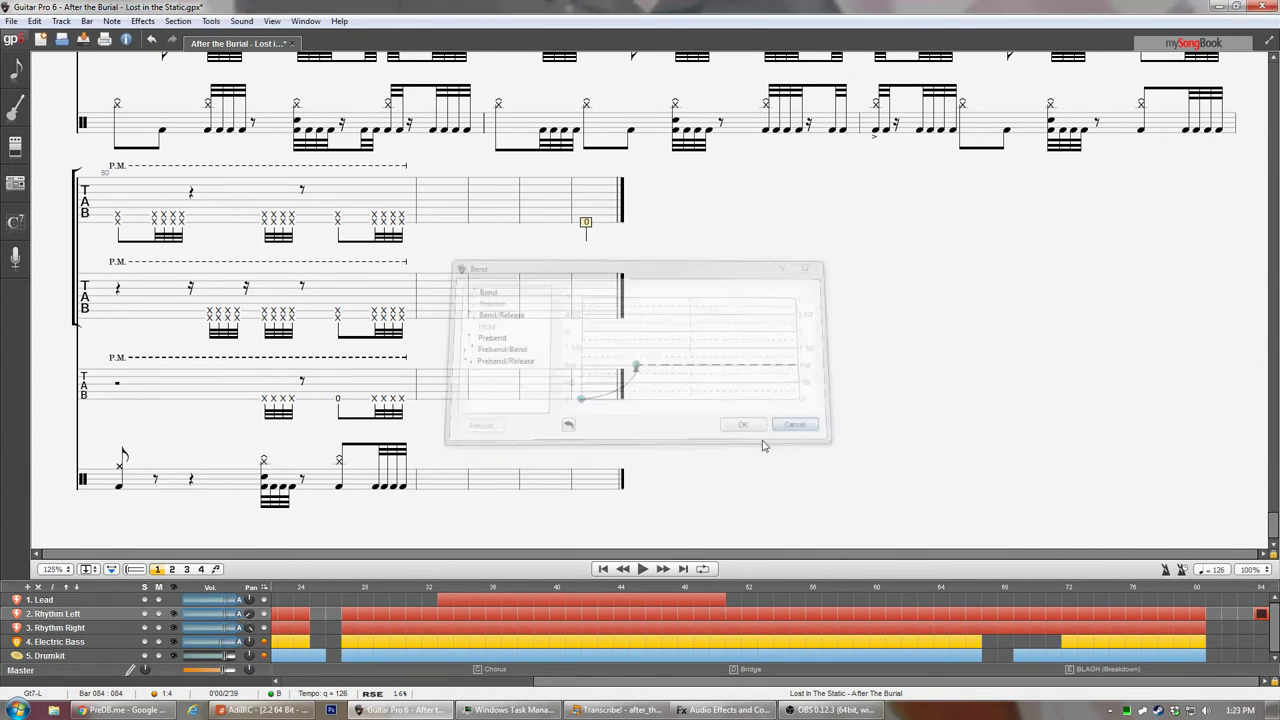
left_click(15, 68)
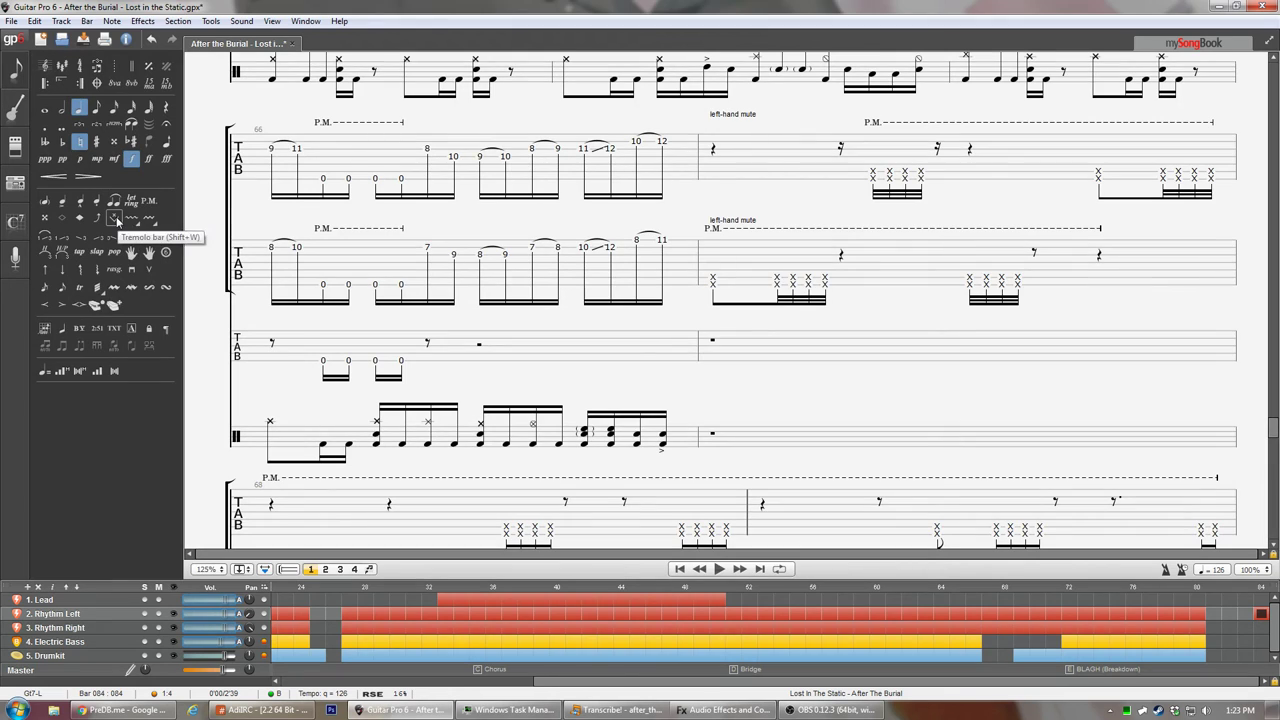
left_click(115, 220)
left_click_drag(686, 267, 662, 334)
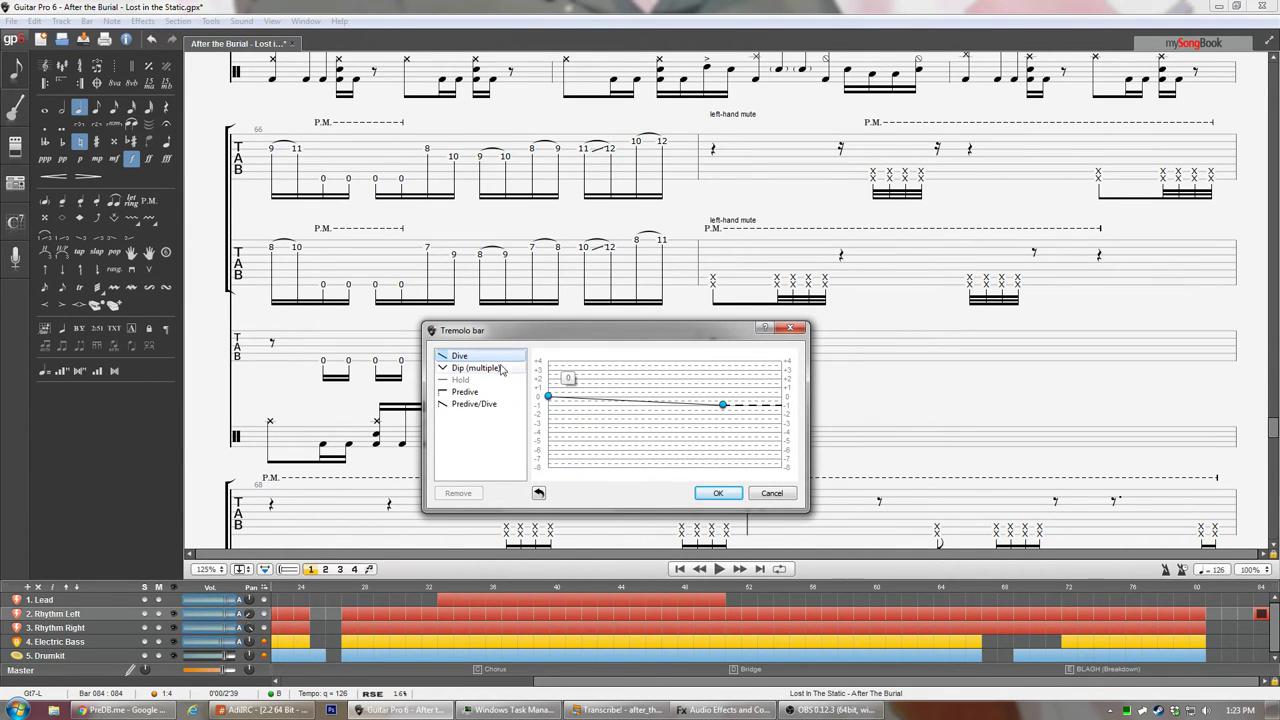
left_click_drag(722, 404, 571, 375)
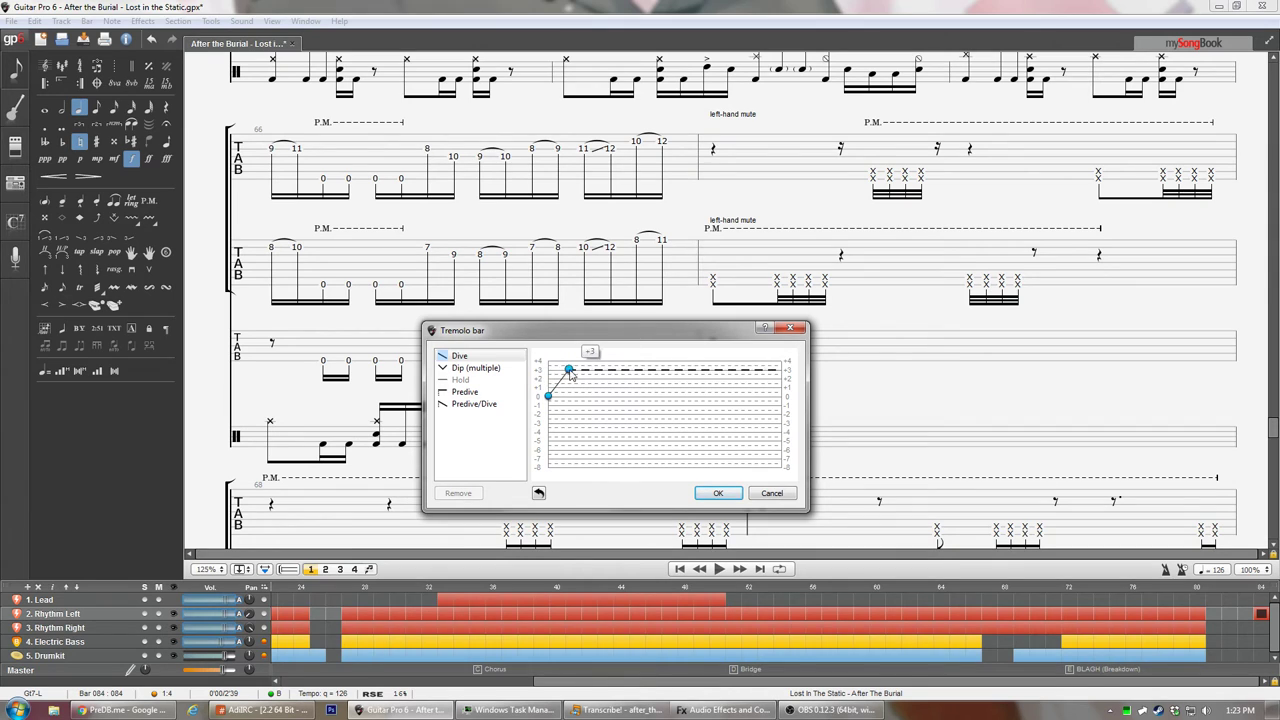
left_click(727, 493)
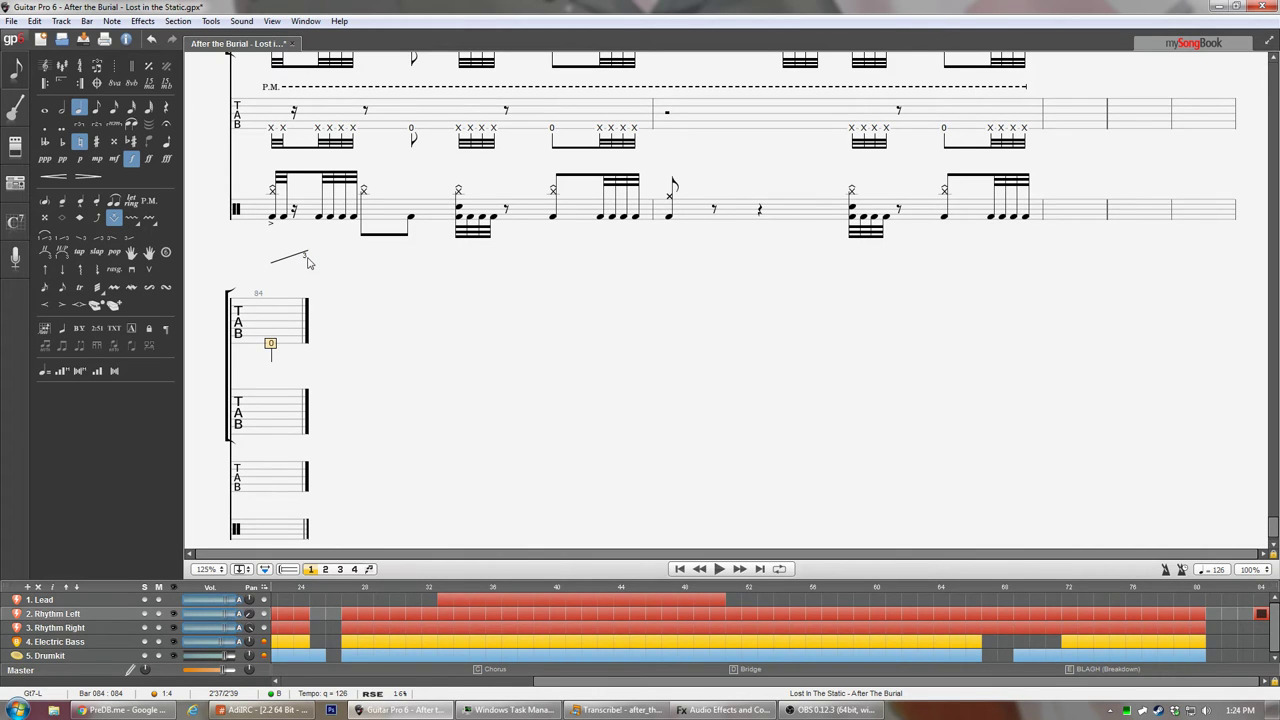
- Lower the Dive tremolo bar effect on the bar 84 note so it rises only to +1½
key("b")
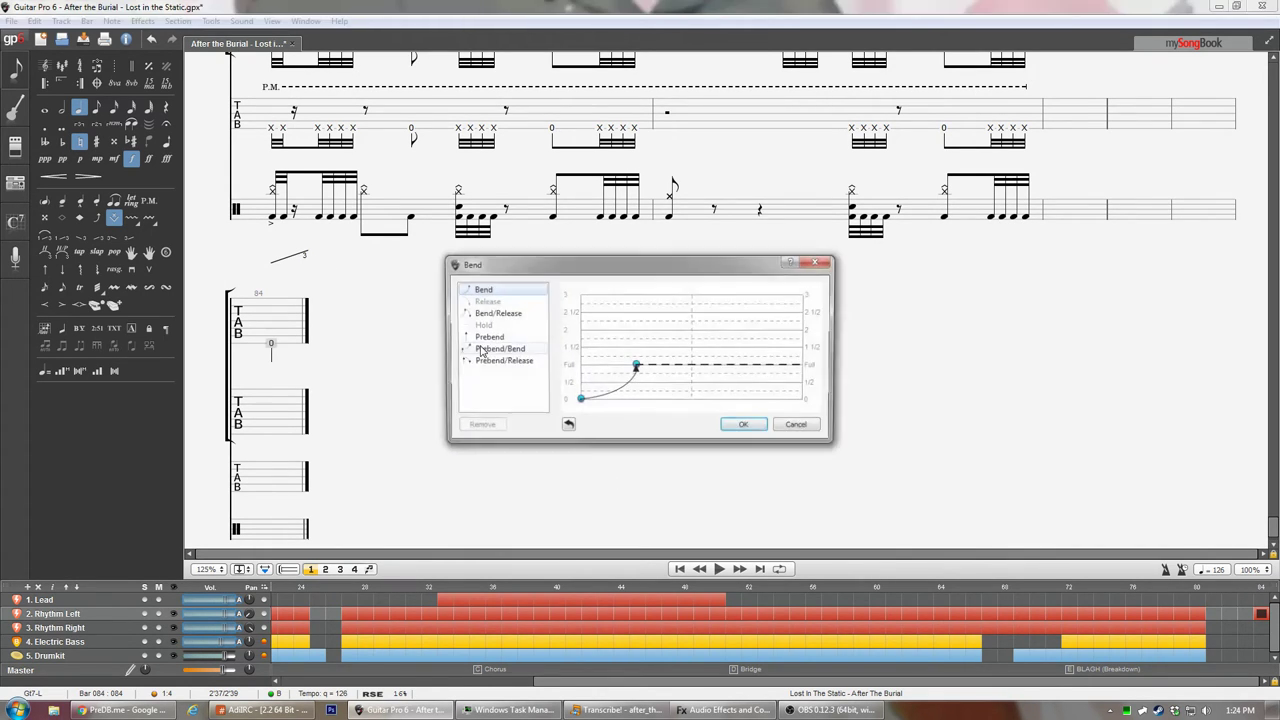
left_click(774, 428)
left_click(97, 202)
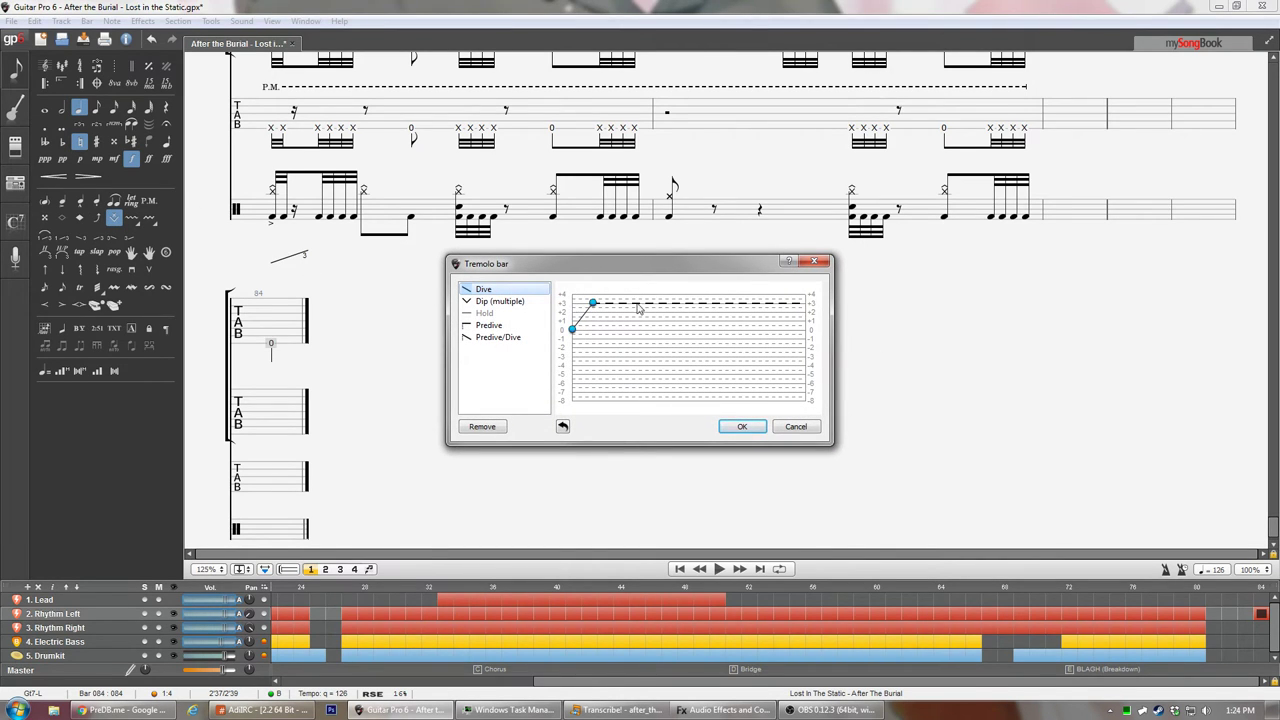
mouse_move(593, 302)
left_mouse_down()
mouse_move(595, 337)
mouse_move(592, 327)
left_mouse_up()
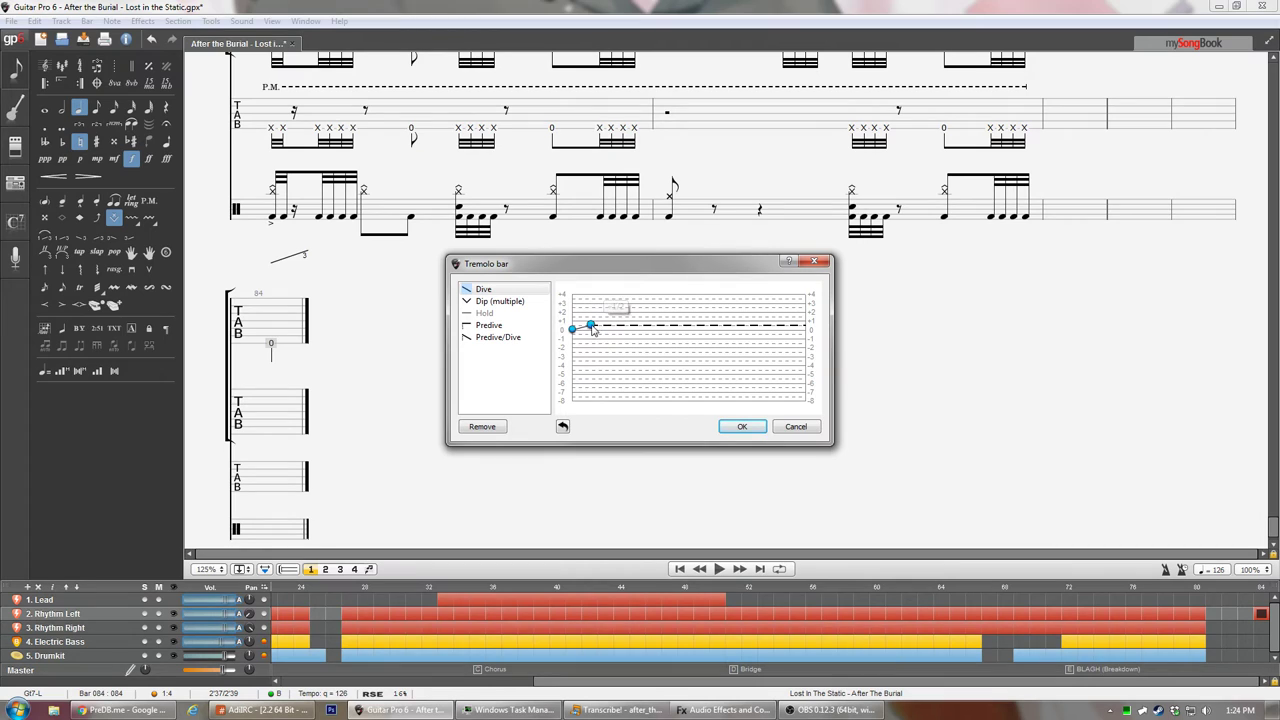
left_click_drag(593, 331, 590, 321)
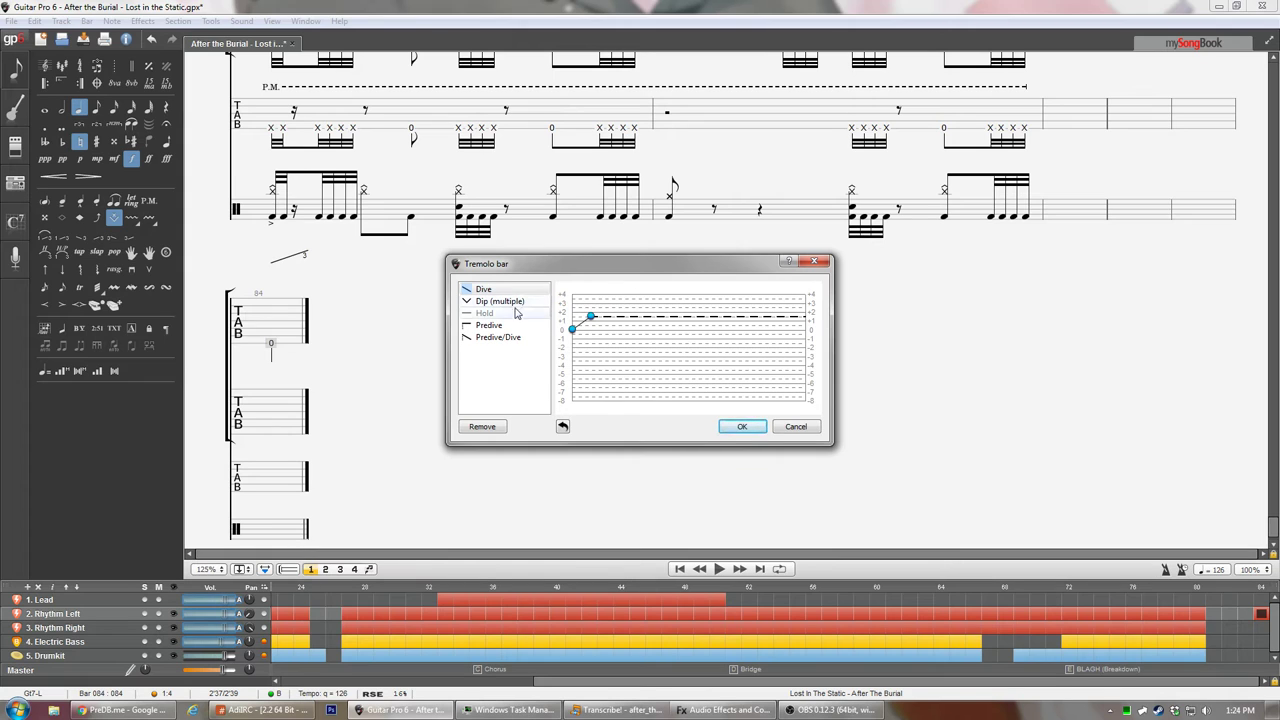
left_click(741, 426)
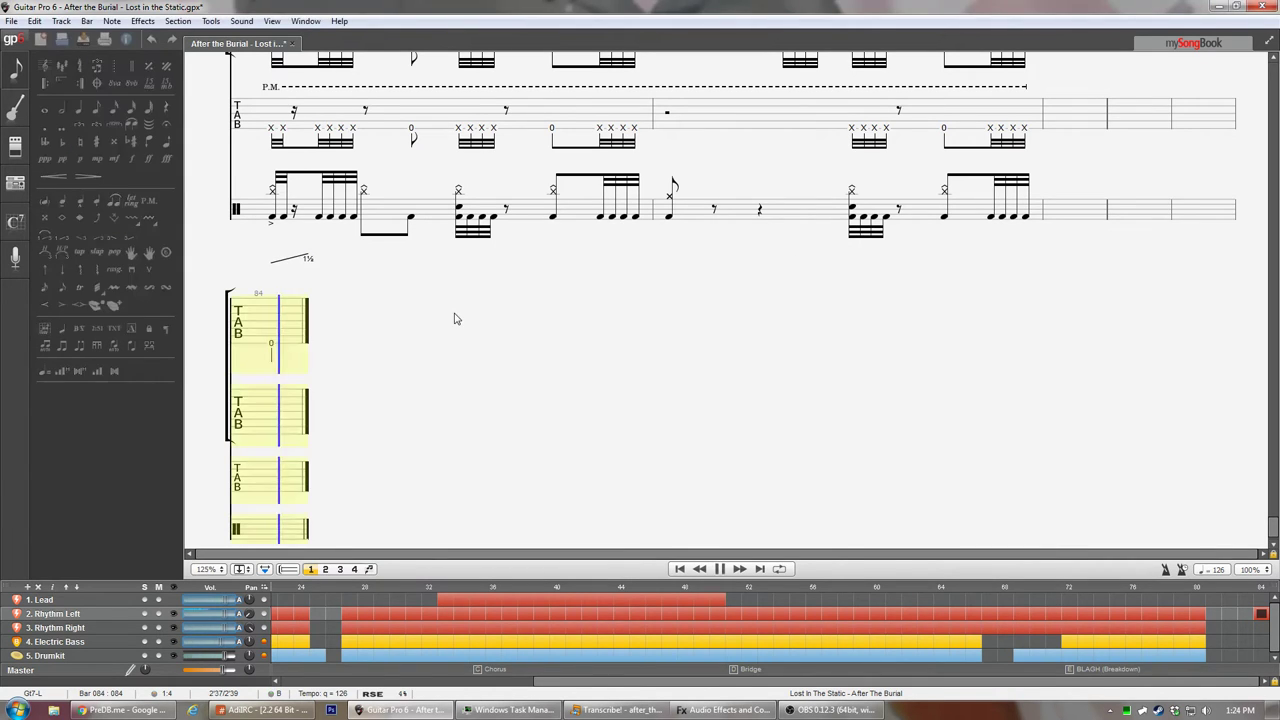
- Check the passage in Transcribe!, return to Guitar Pro 6 and lengthen the bar 84 note to a half note
key("alt+Tab")
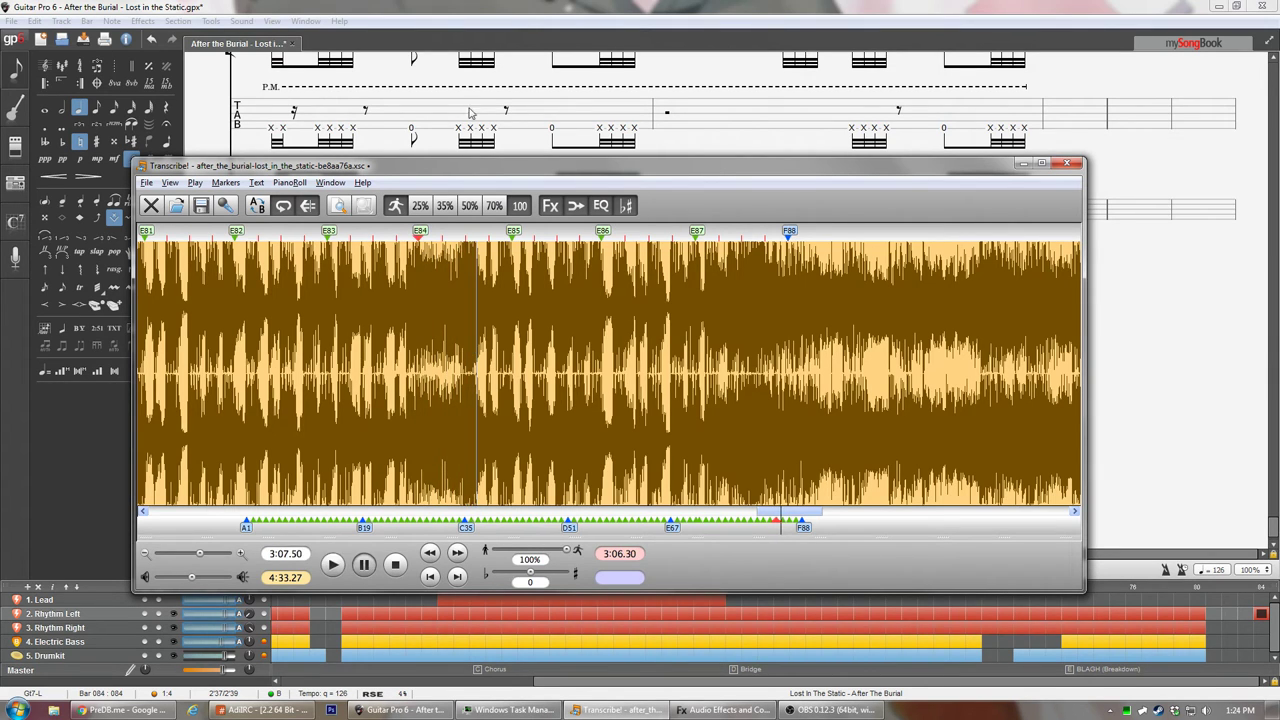
key("alt+Tab")
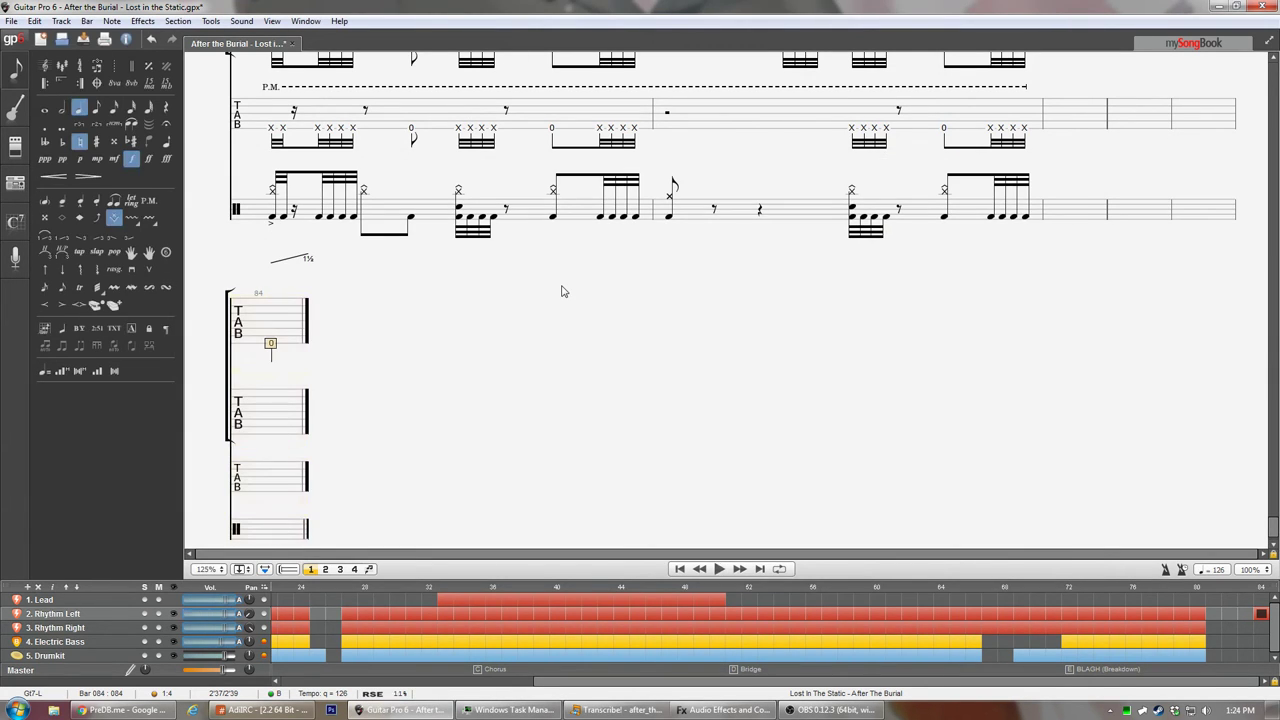
key("minus")
left_click(114, 217)
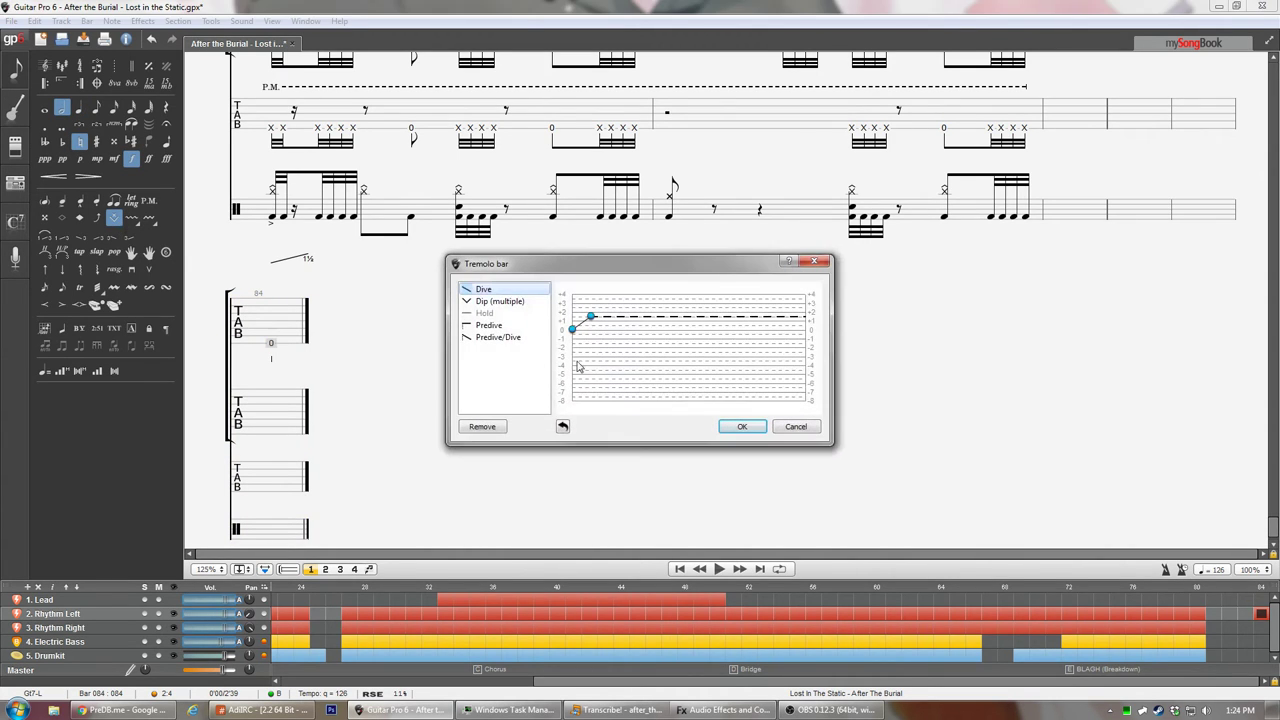
left_click(503, 341)
left_click_drag(572, 338, 574, 324)
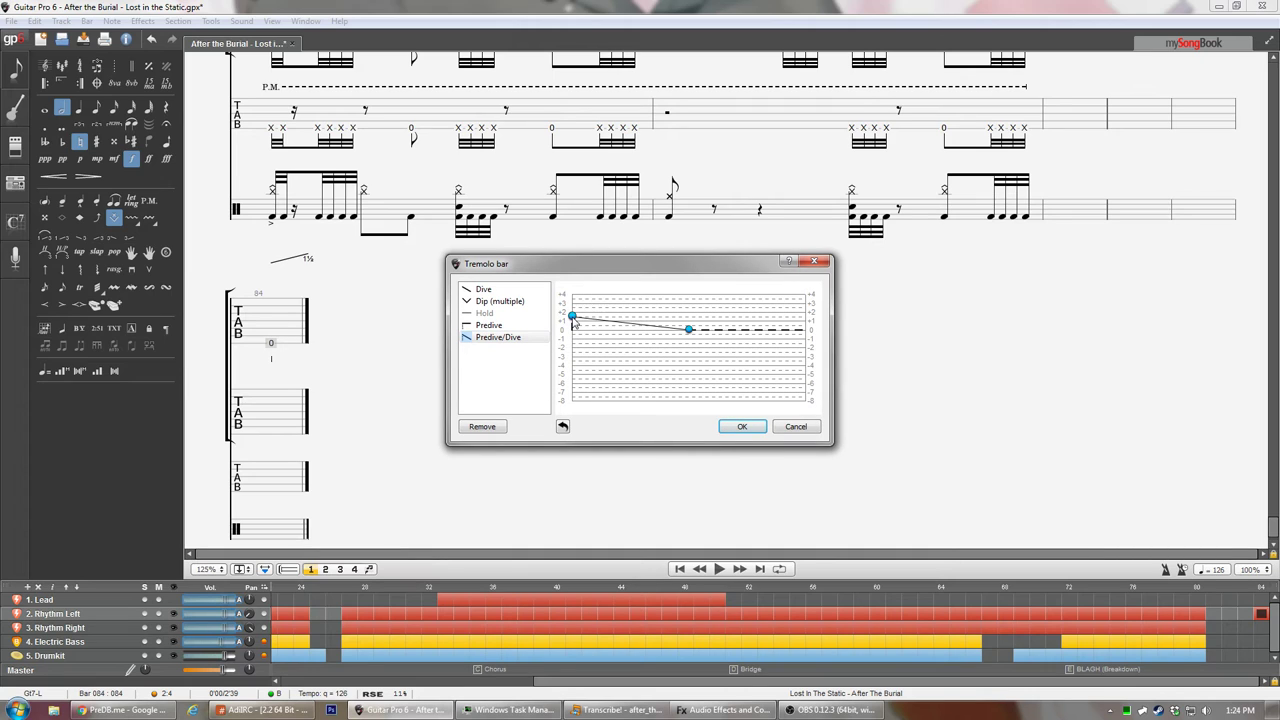
mouse_move(574, 322)
left_click(796, 427)
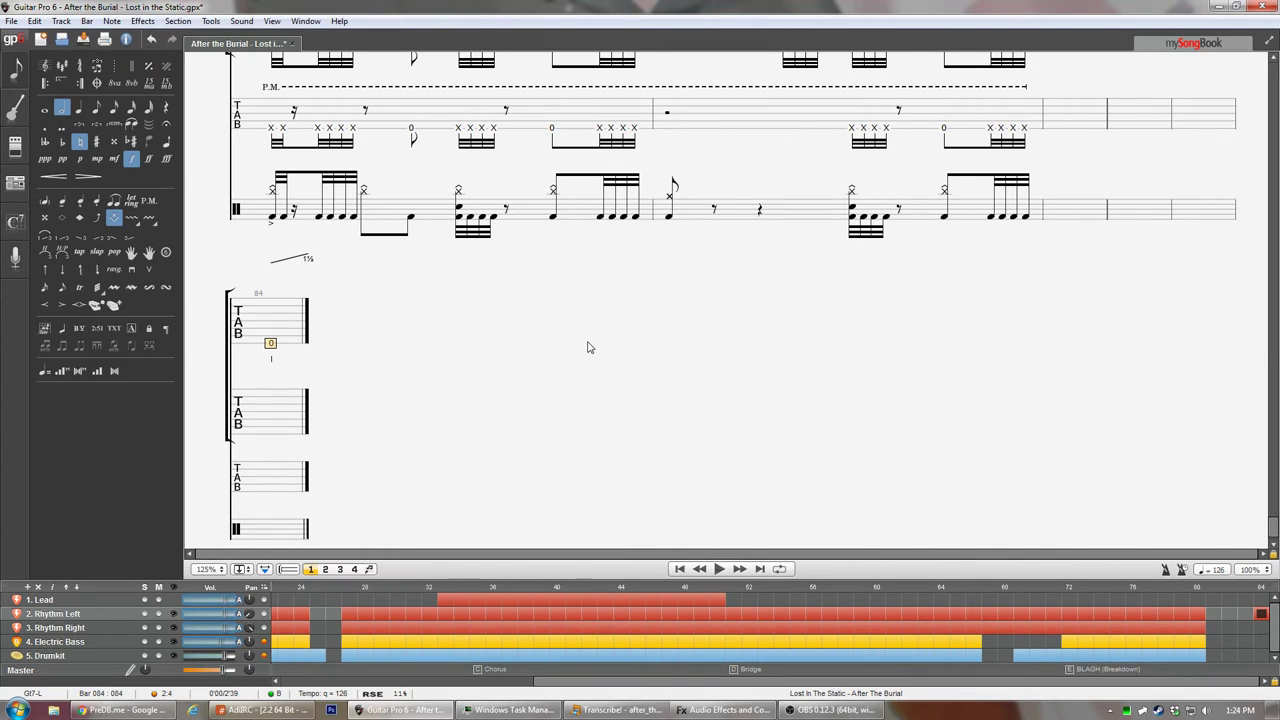
- Remove the tremolo bar effect from the bar 84 note and open its bend settings
left_click(117, 219)
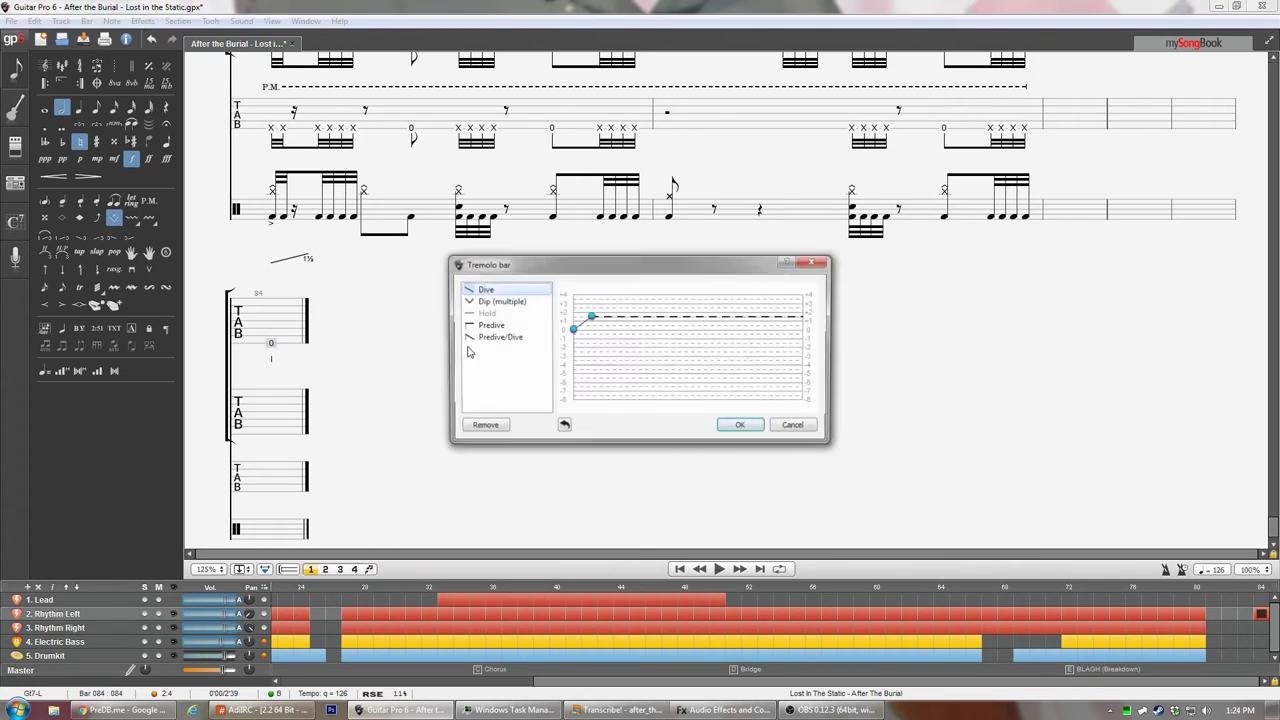
left_click(502, 428)
key("b")
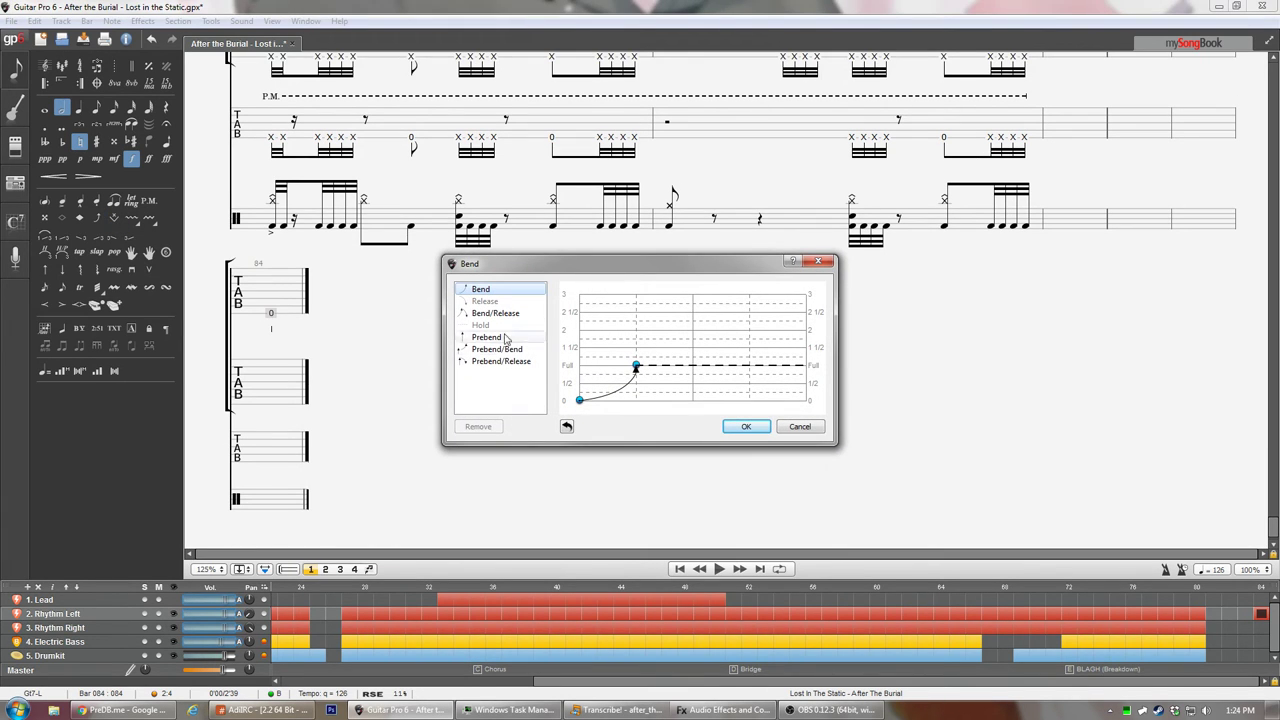
- Try a Prebend/Release shape starting at 1½ and releasing to 0 near the note's end
left_click(500, 361)
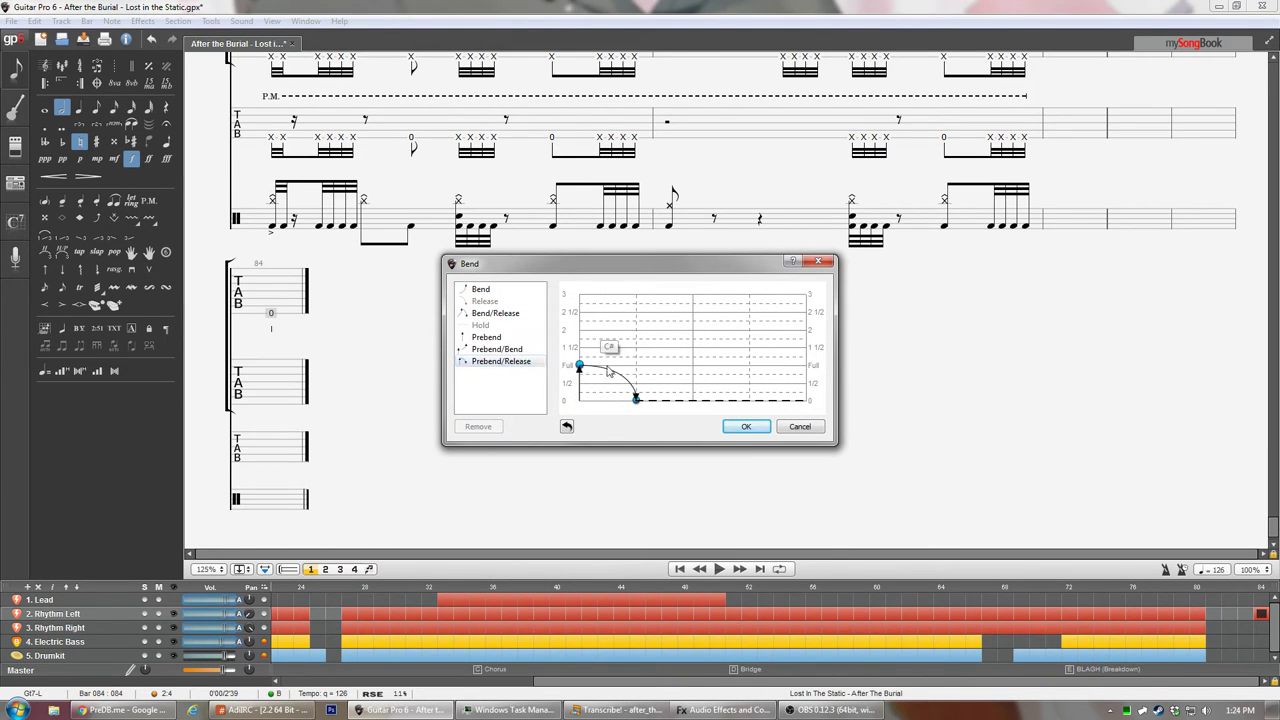
left_click_drag(579, 366, 580, 356)
left_click_drag(636, 398, 797, 399)
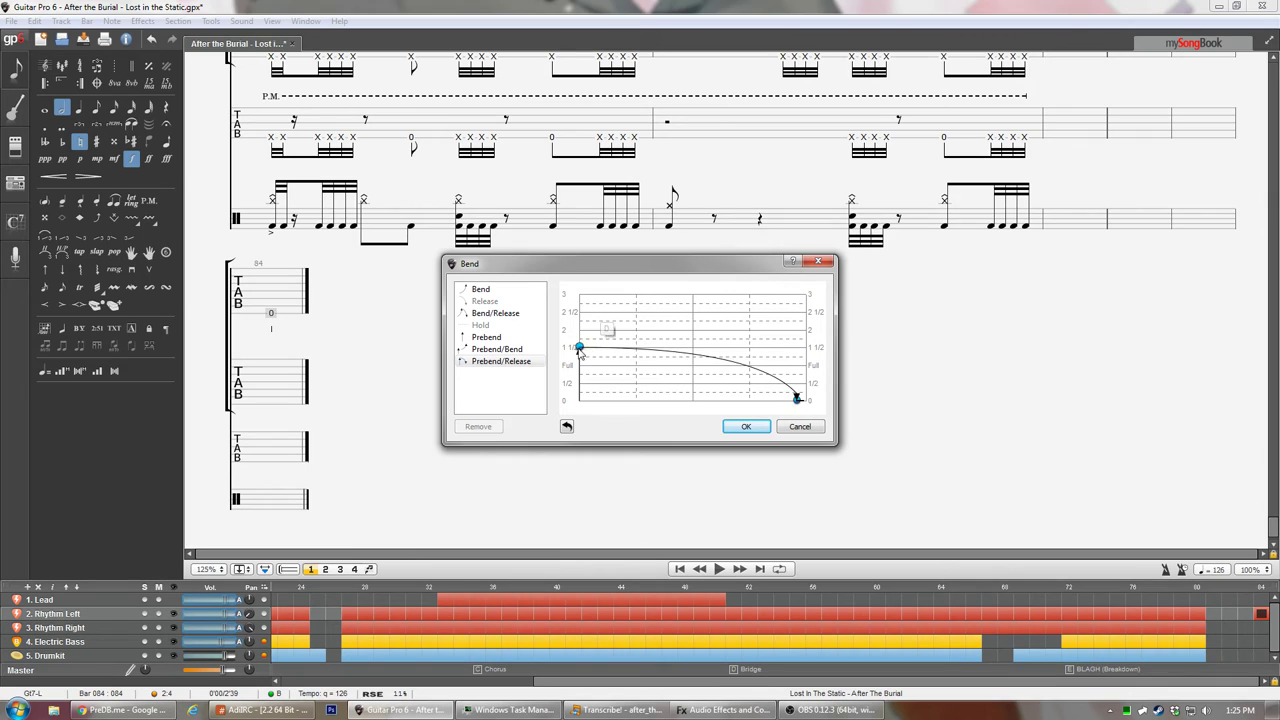
mouse_move(579, 349)
left_mouse_down()
mouse_move(665, 354)
mouse_move(581, 348)
left_mouse_up()
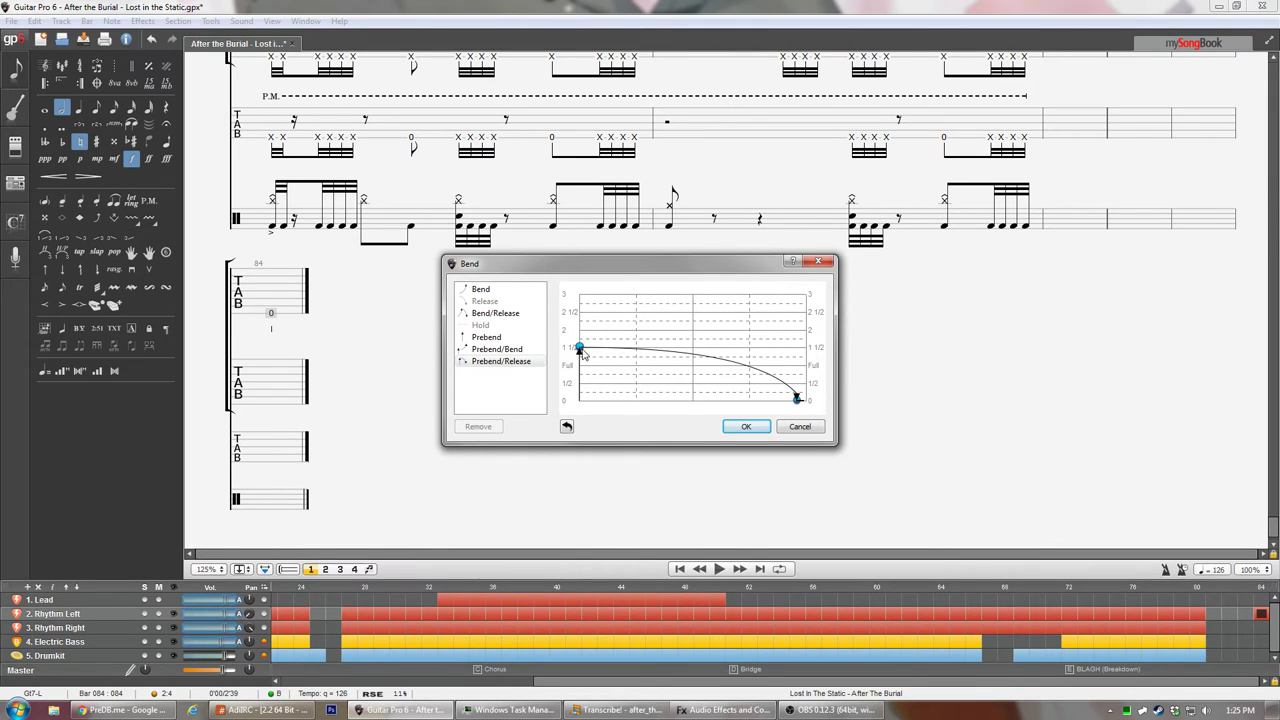
- Apply a Bend/Release to the bar 84 note, rising quickly to 1½, holding, and releasing to 0 at the note's end
left_click(493, 314)
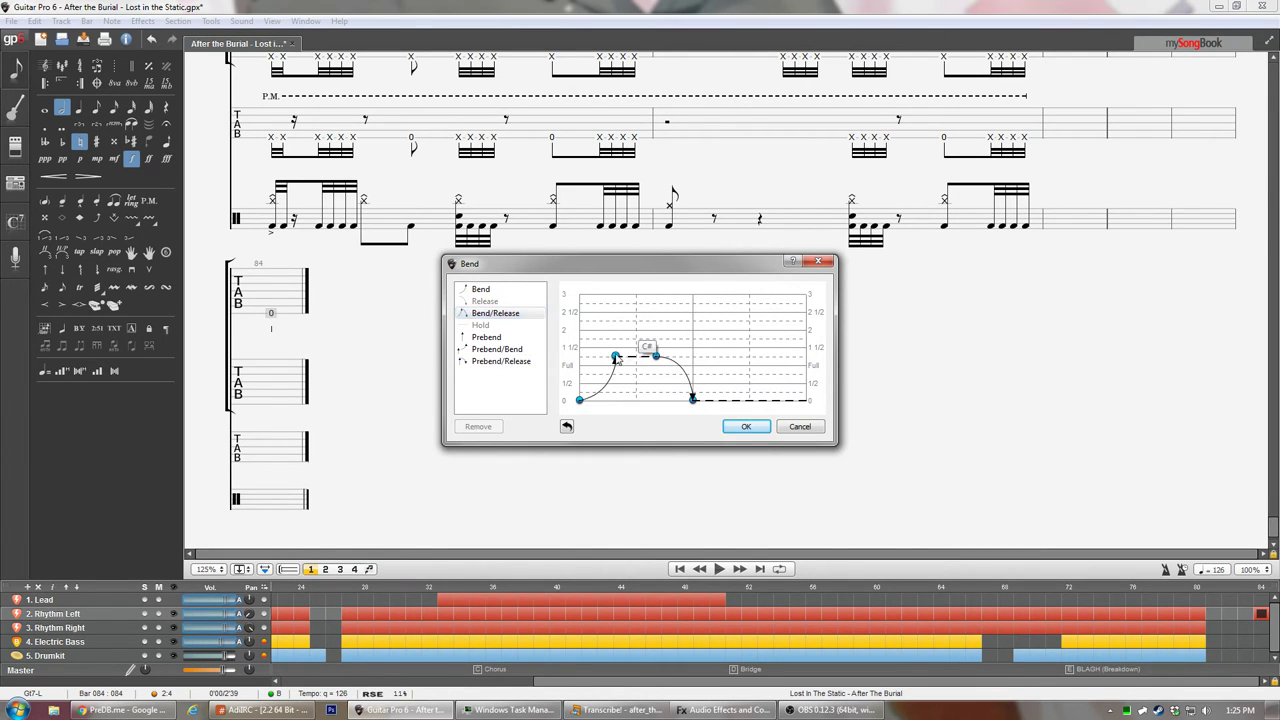
left_click_drag(617, 360, 617, 349)
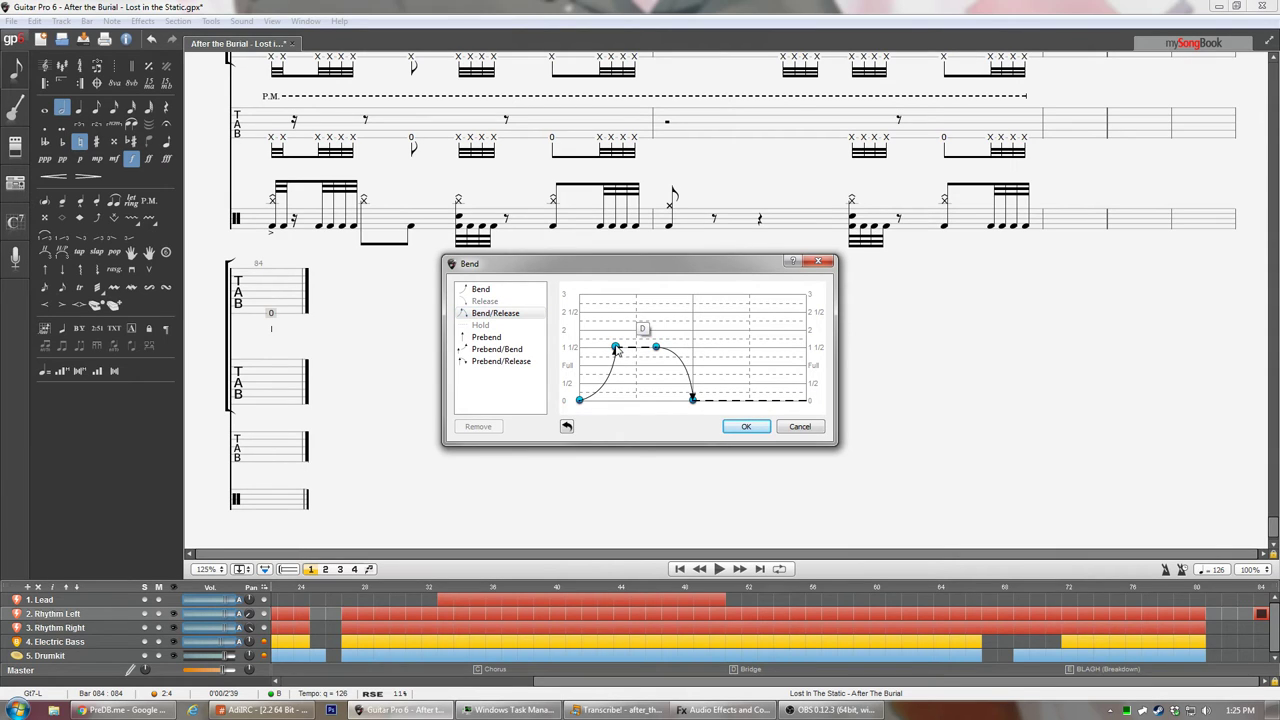
left_click_drag(617, 349, 597, 349)
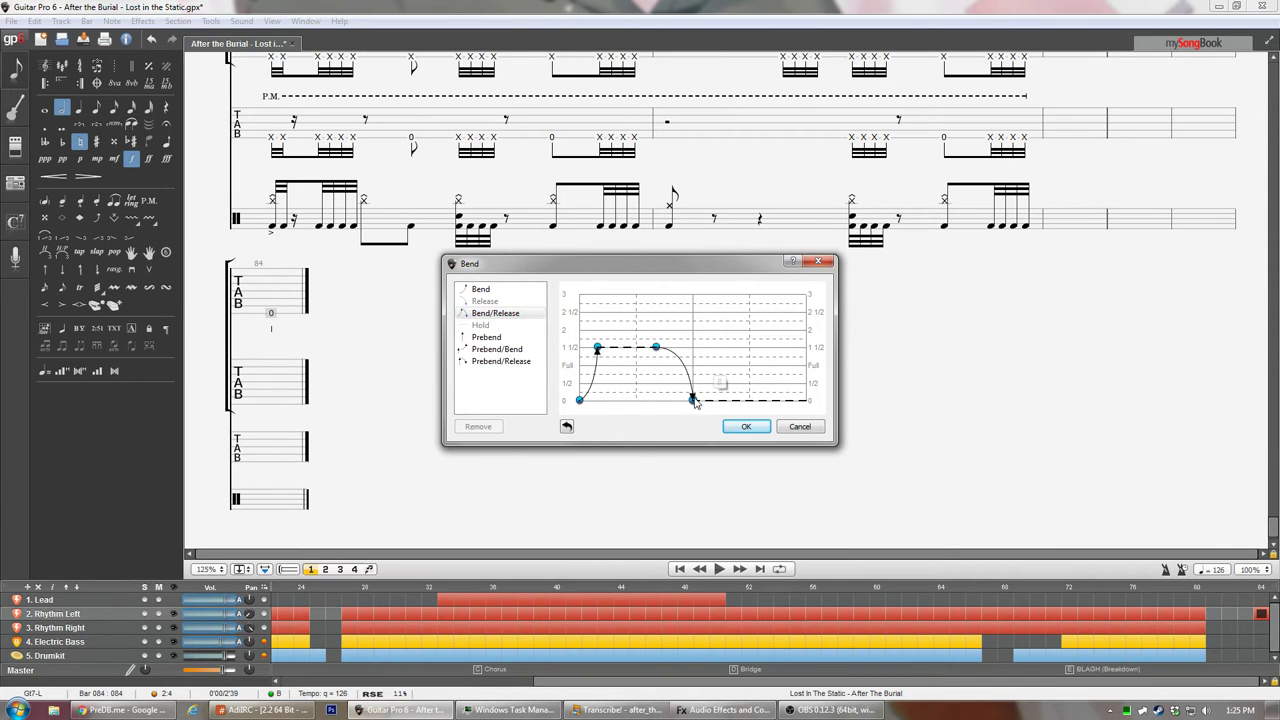
left_click_drag(693, 399, 765, 399)
left_click_drag(655, 347, 750, 349)
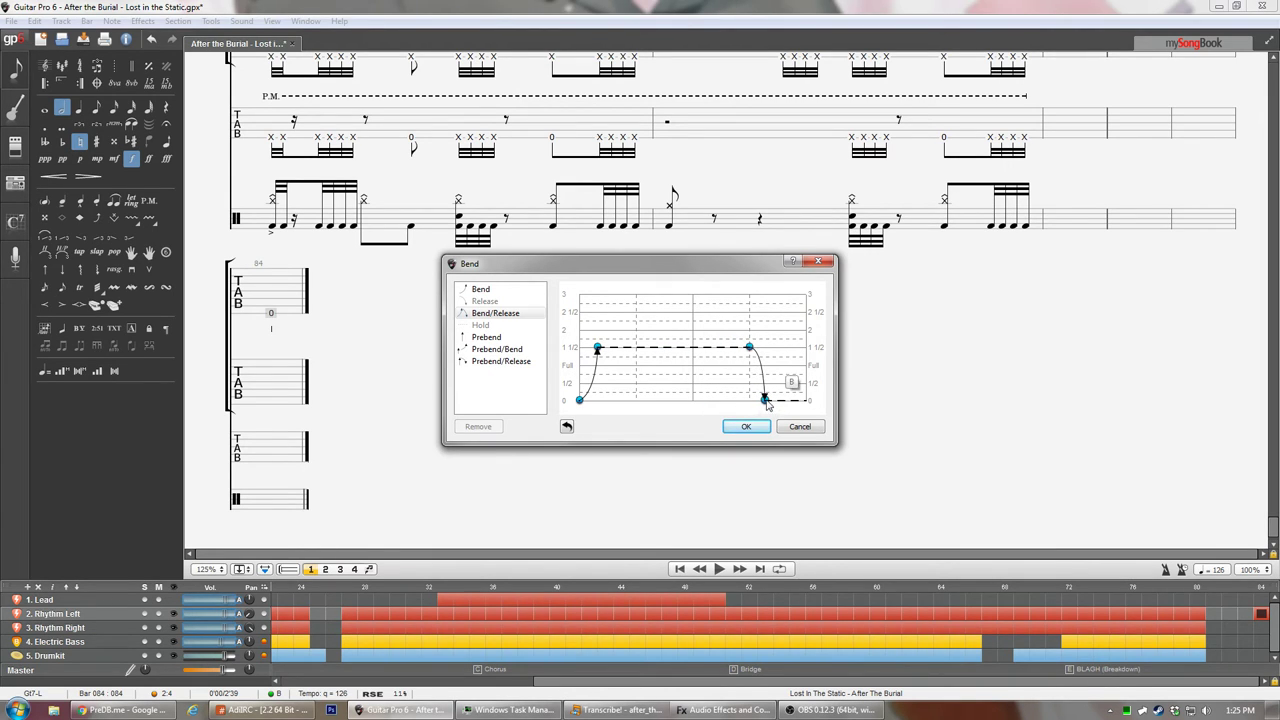
left_click_drag(765, 399, 792, 389)
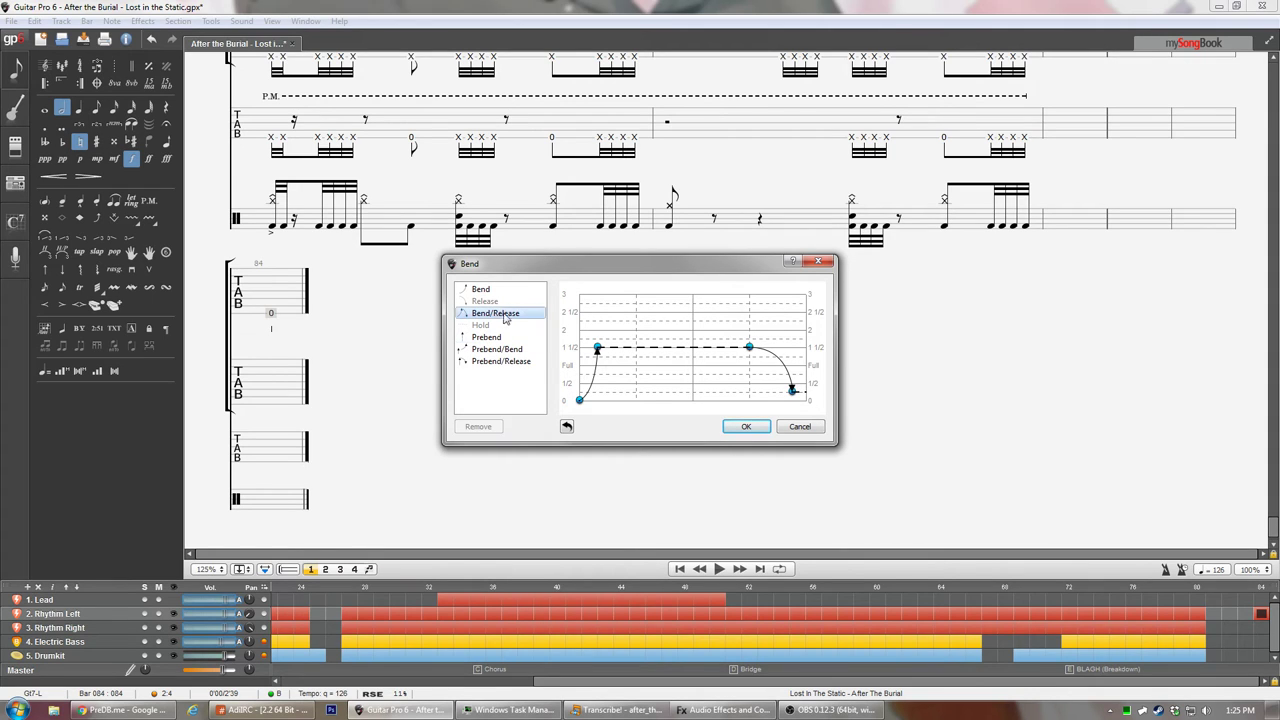
left_click_drag(598, 351, 594, 350)
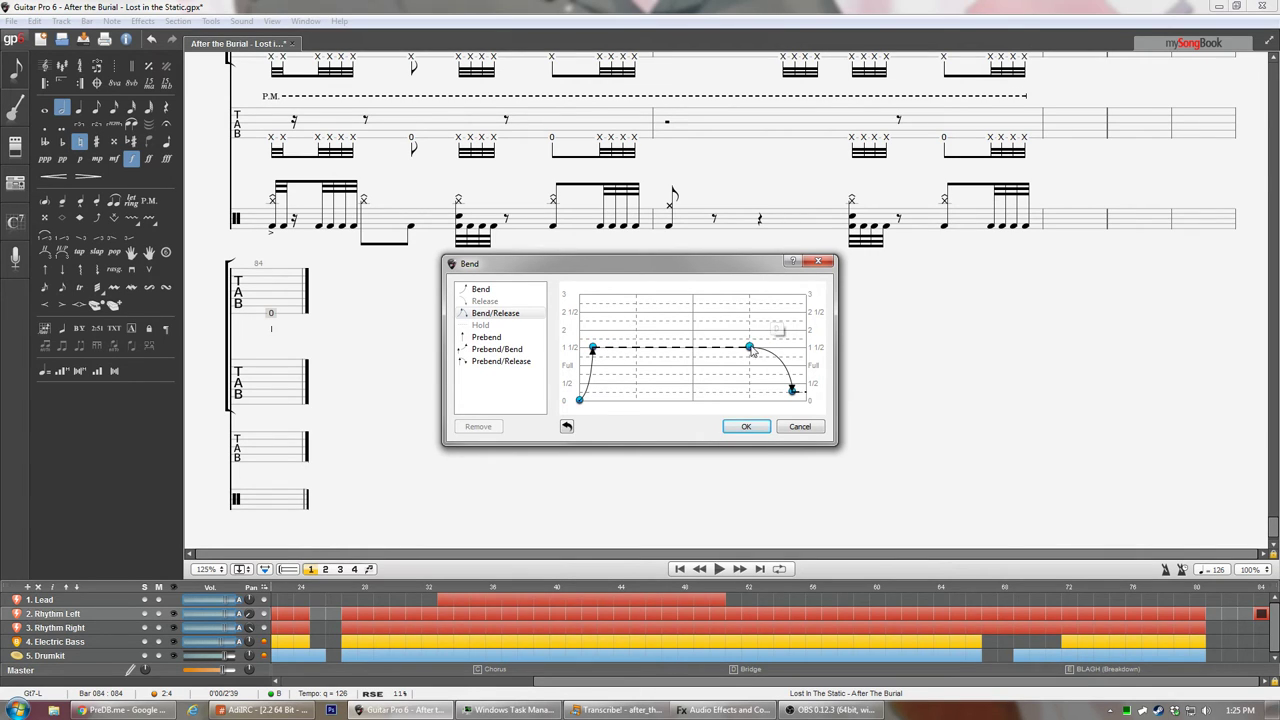
left_click_drag(792, 391, 806, 408)
mouse_move(750, 350)
left_mouse_down()
mouse_move(701, 355)
mouse_move(725, 355)
left_mouse_up()
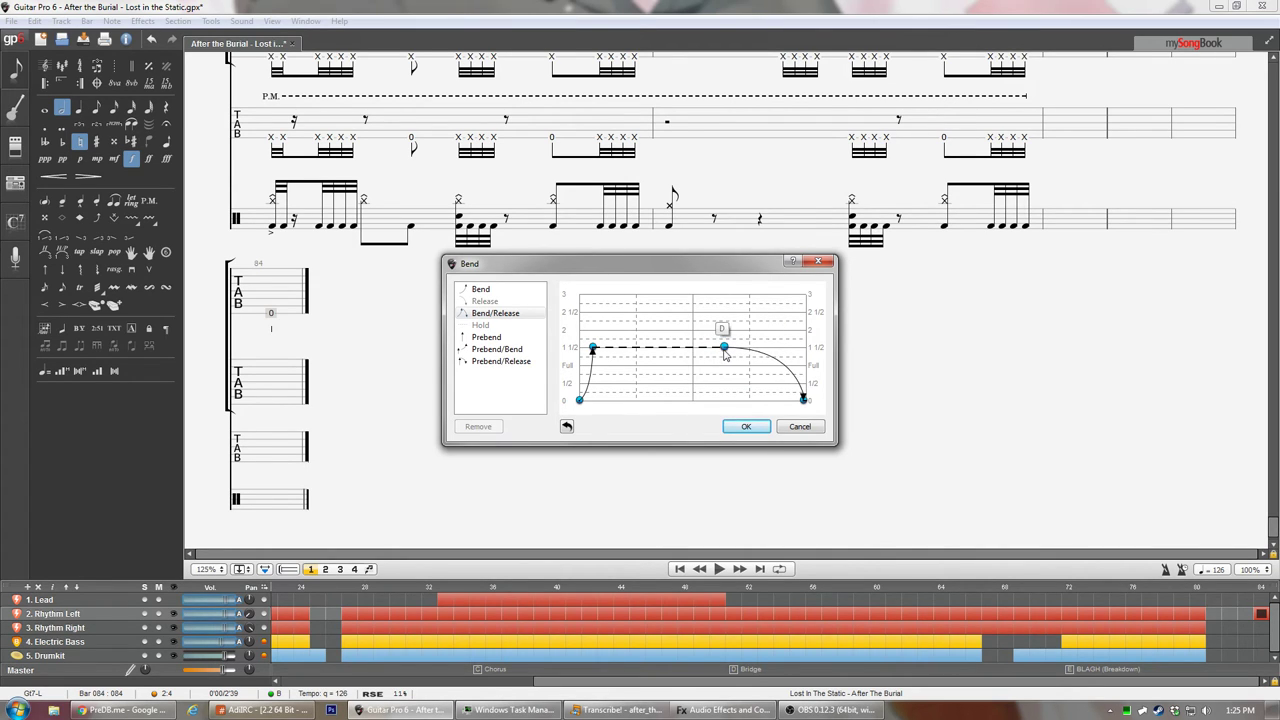
left_click(740, 425)
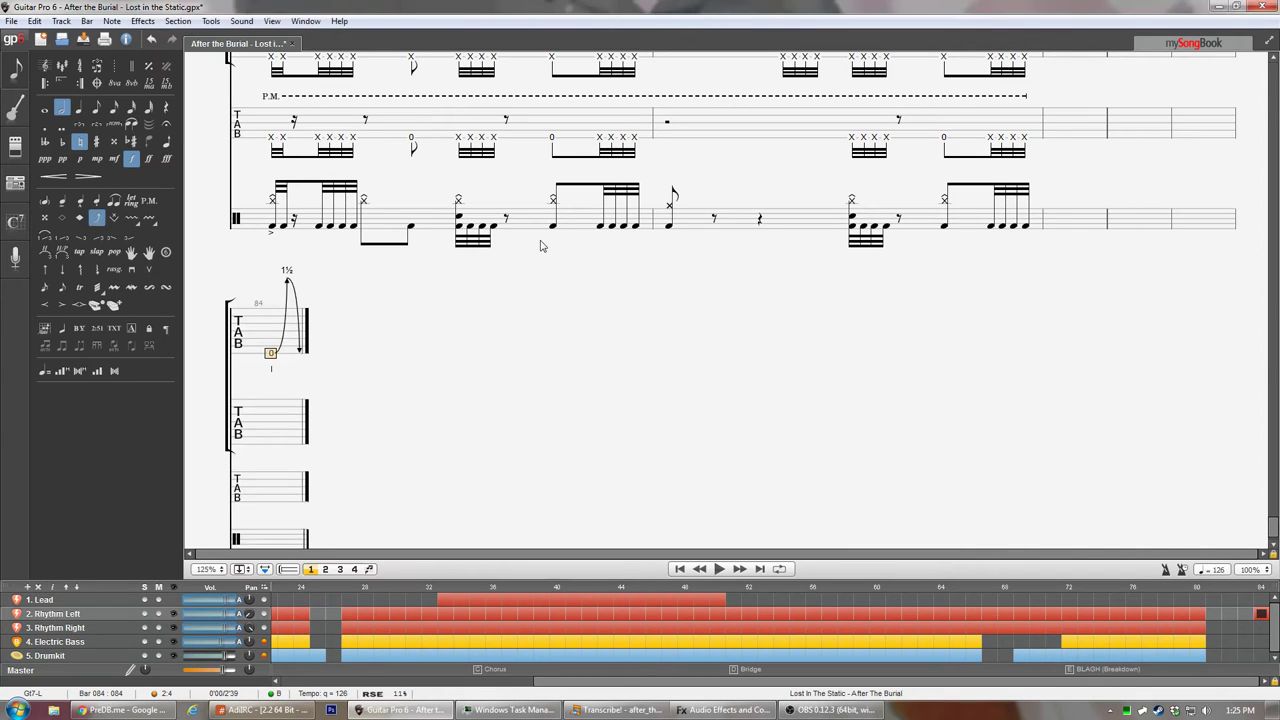
- Add a half rest after the bent note in bar 84 and play the bar back
key("Right")
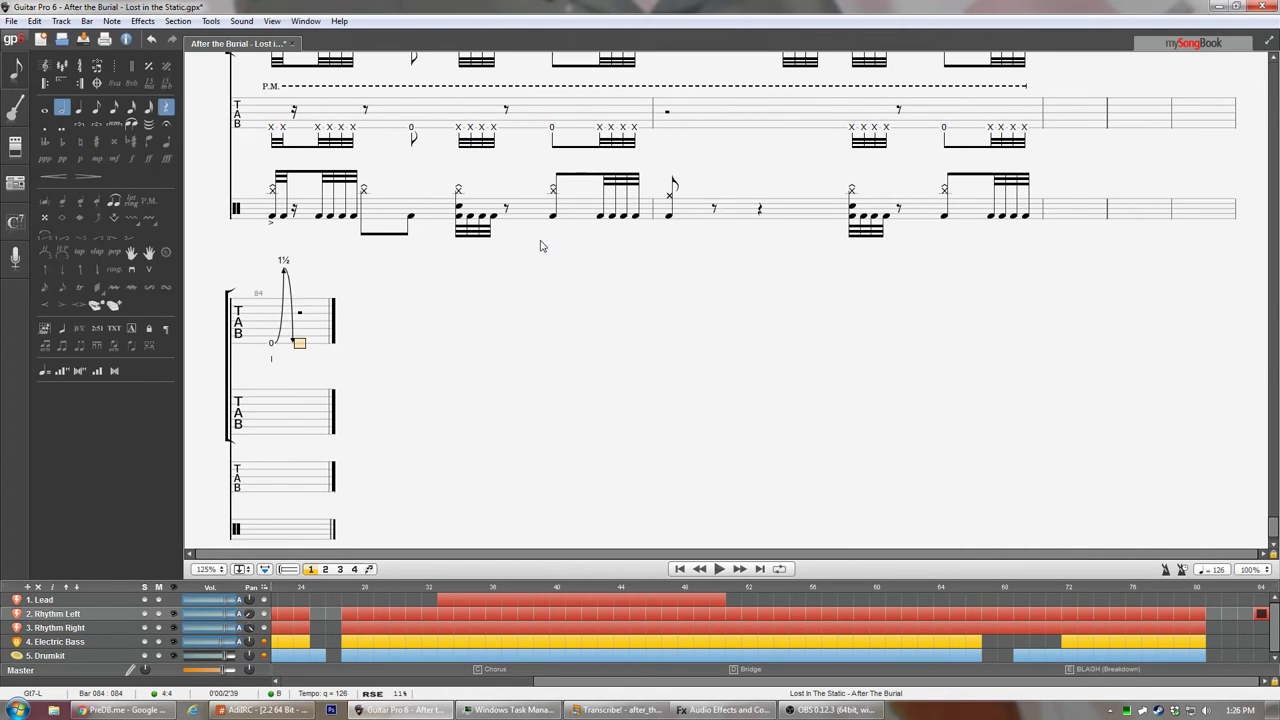
key("space")
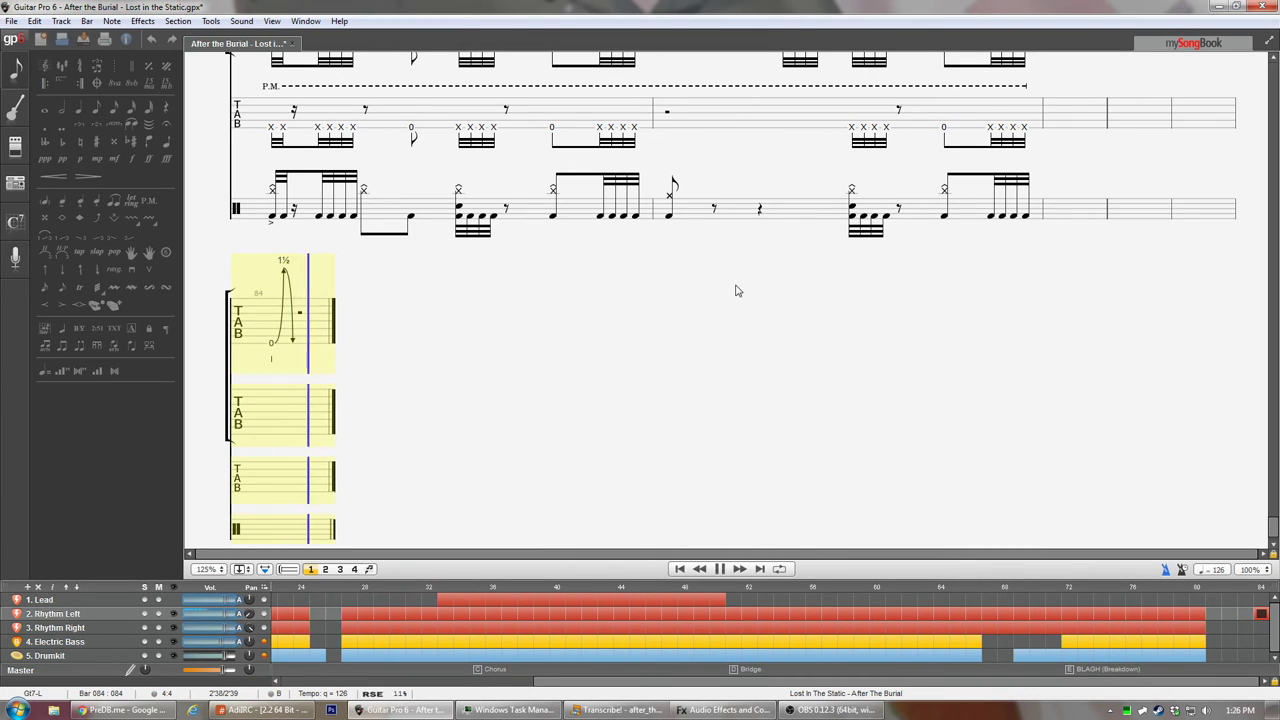
left_click(271, 345)
key("space")
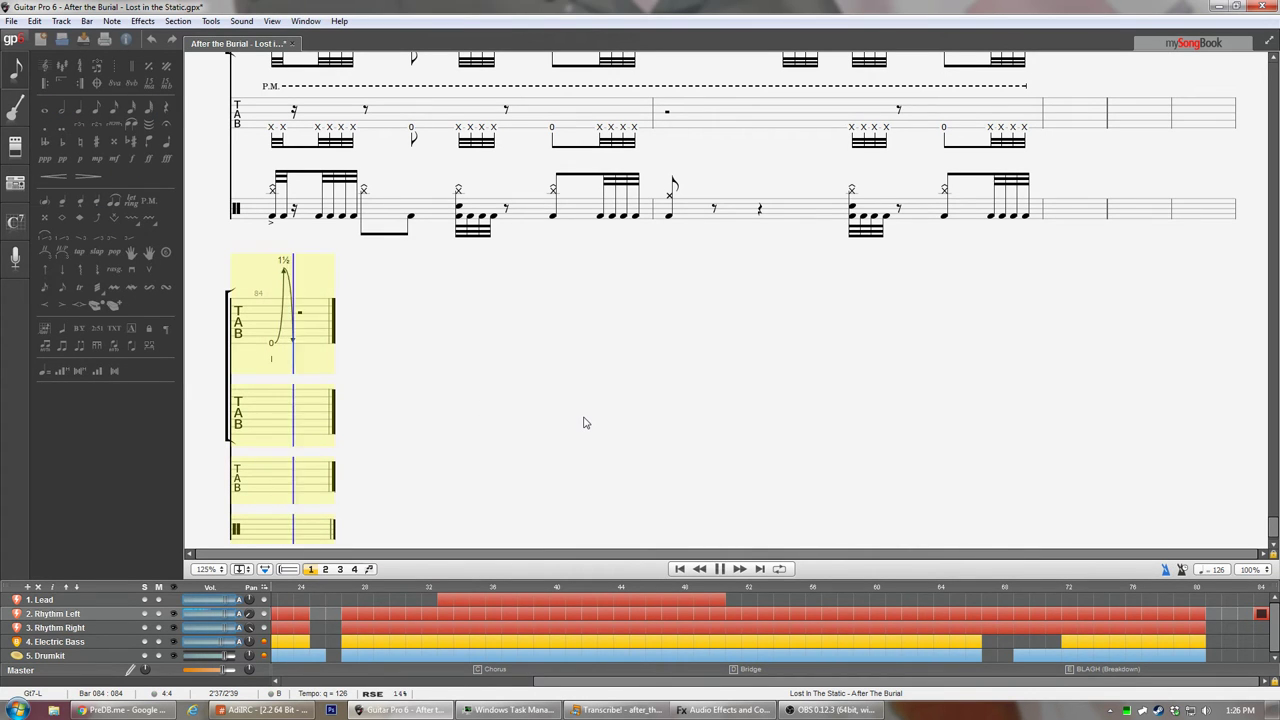
- Compare the bar 84 bend with the recording by switching between Transcribe! and Guitar Pro 6 playback
key("alt+Tab")
key("alt+Tab")
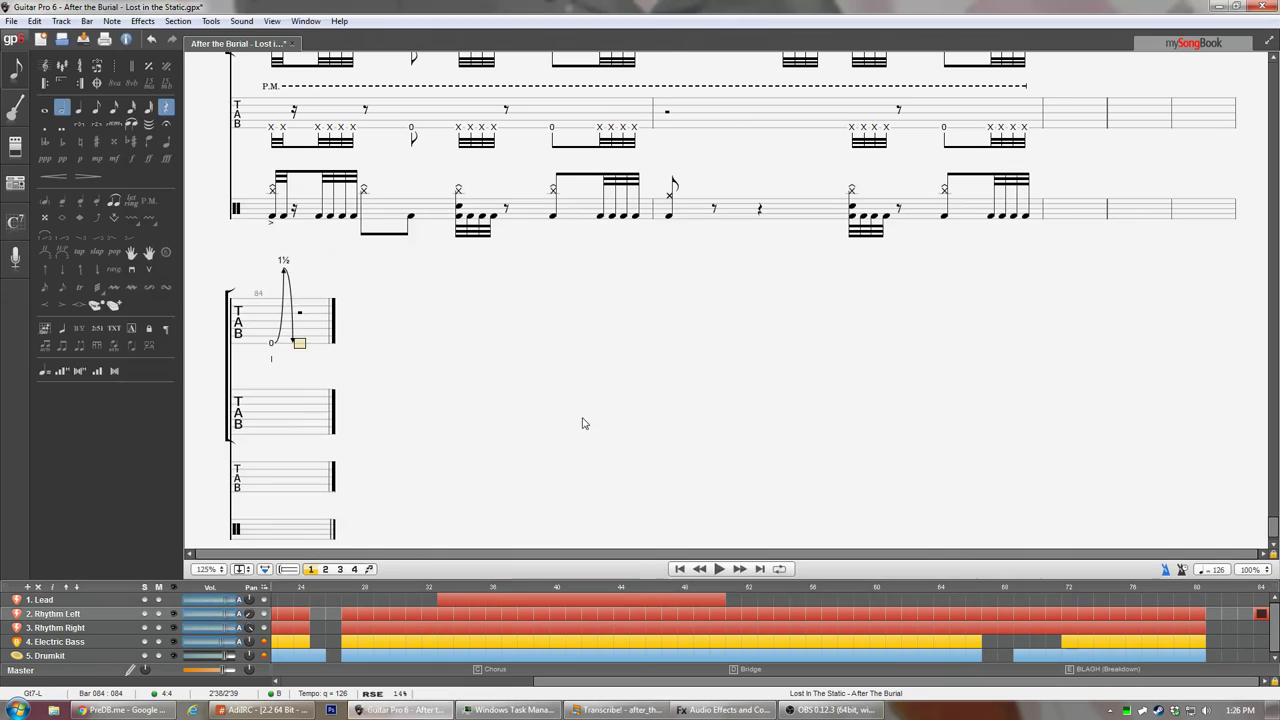
double_click(281, 350)
key("Escape")
key("alt+Tab")
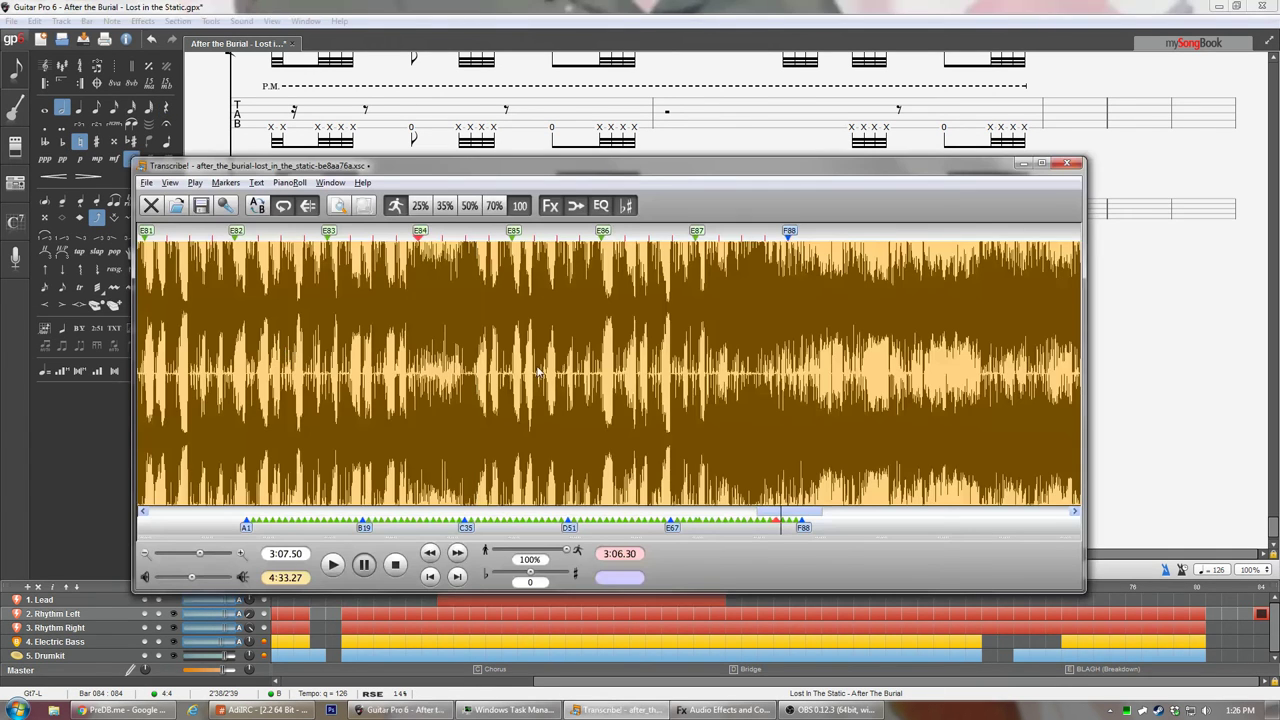
key("alt+Tab")
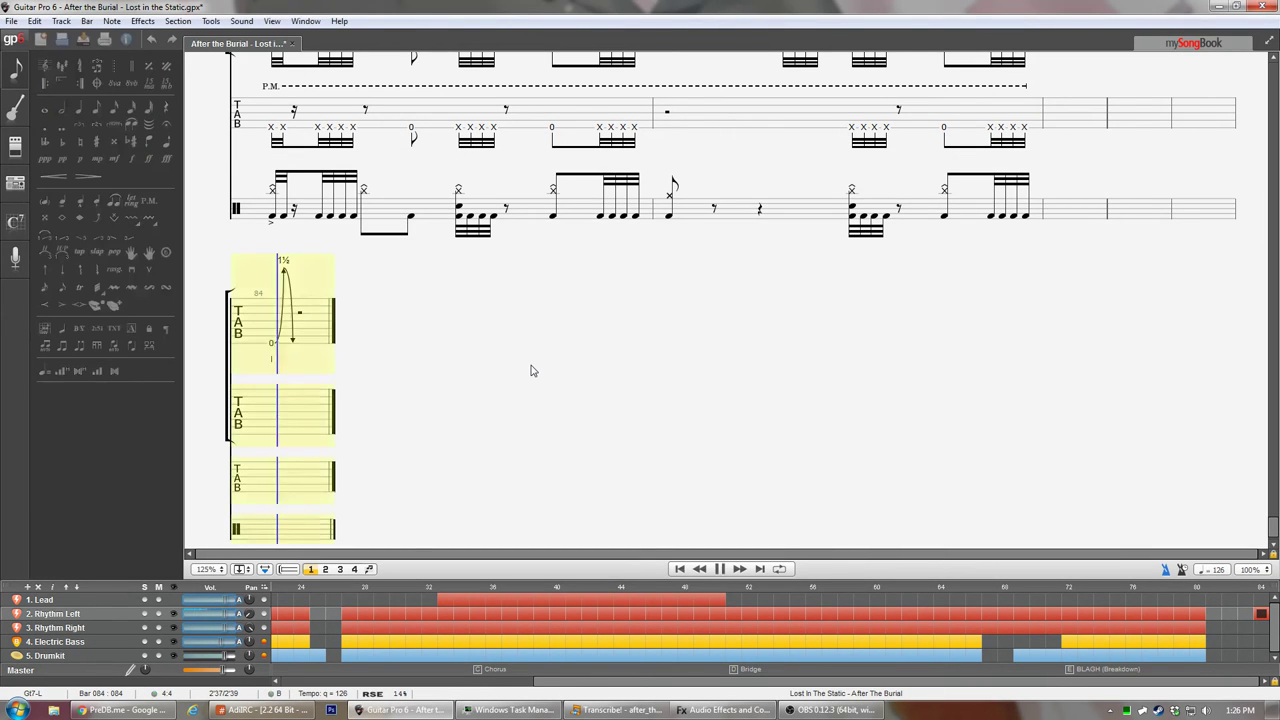
key("space")
key("space")
- Add the text "*actually uses tremelo bar" above the bent note in bar 84
key("Left")
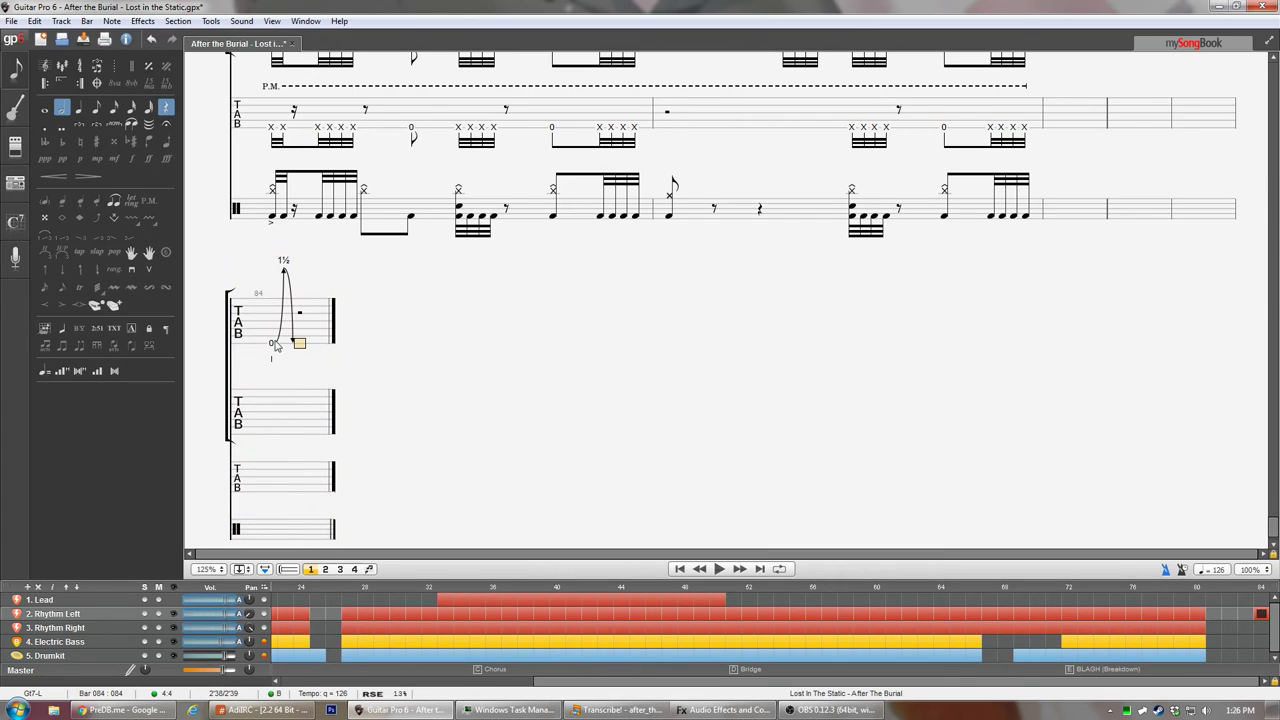
key("t")
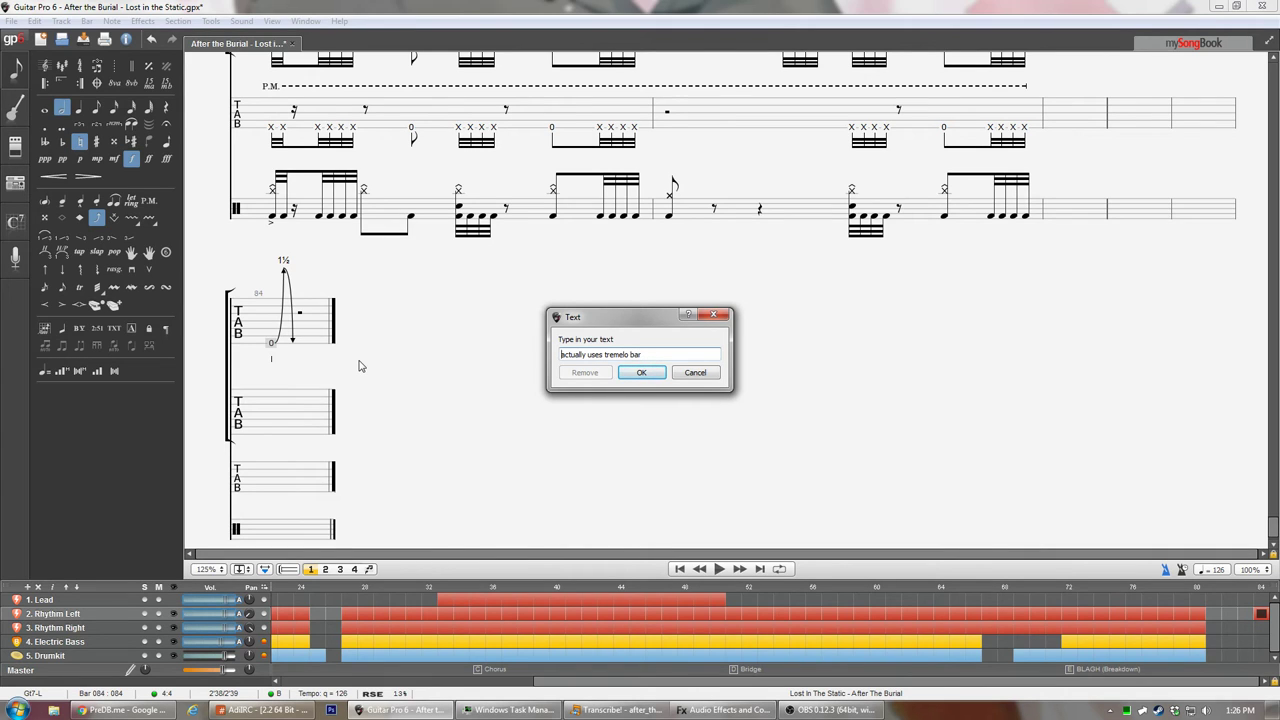
type("*")
key("Return")
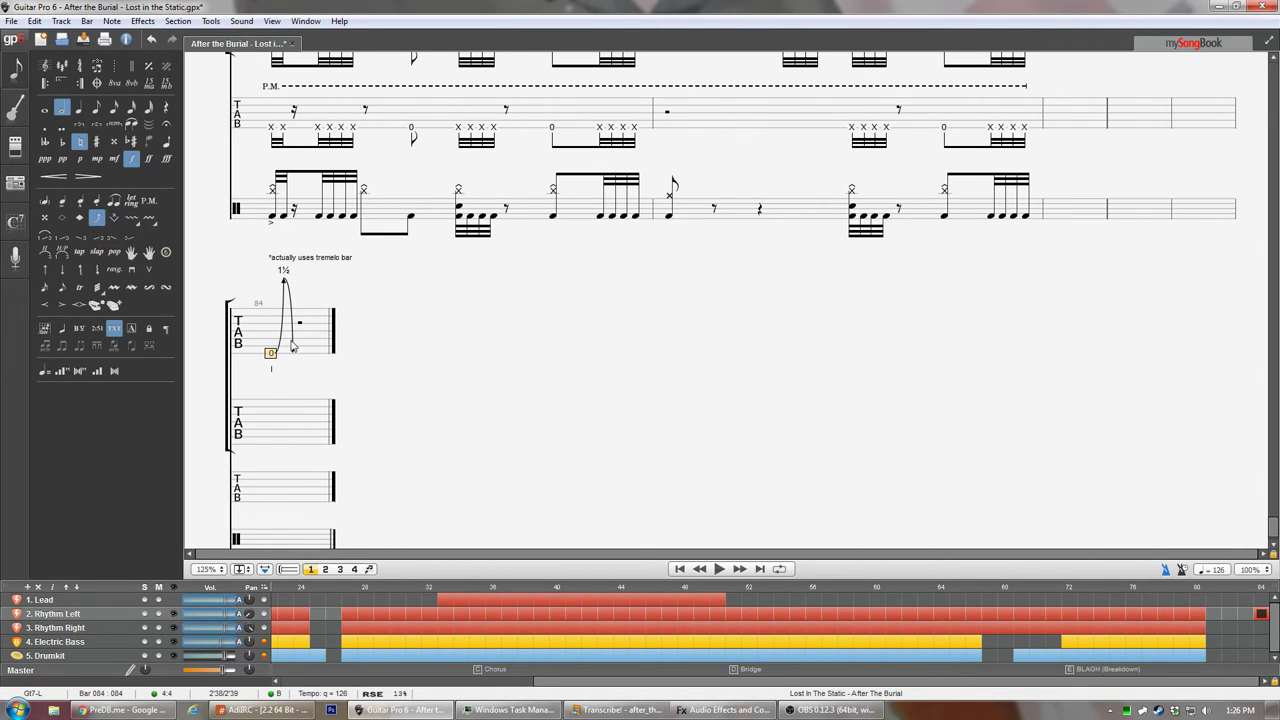
left_click(120, 220)
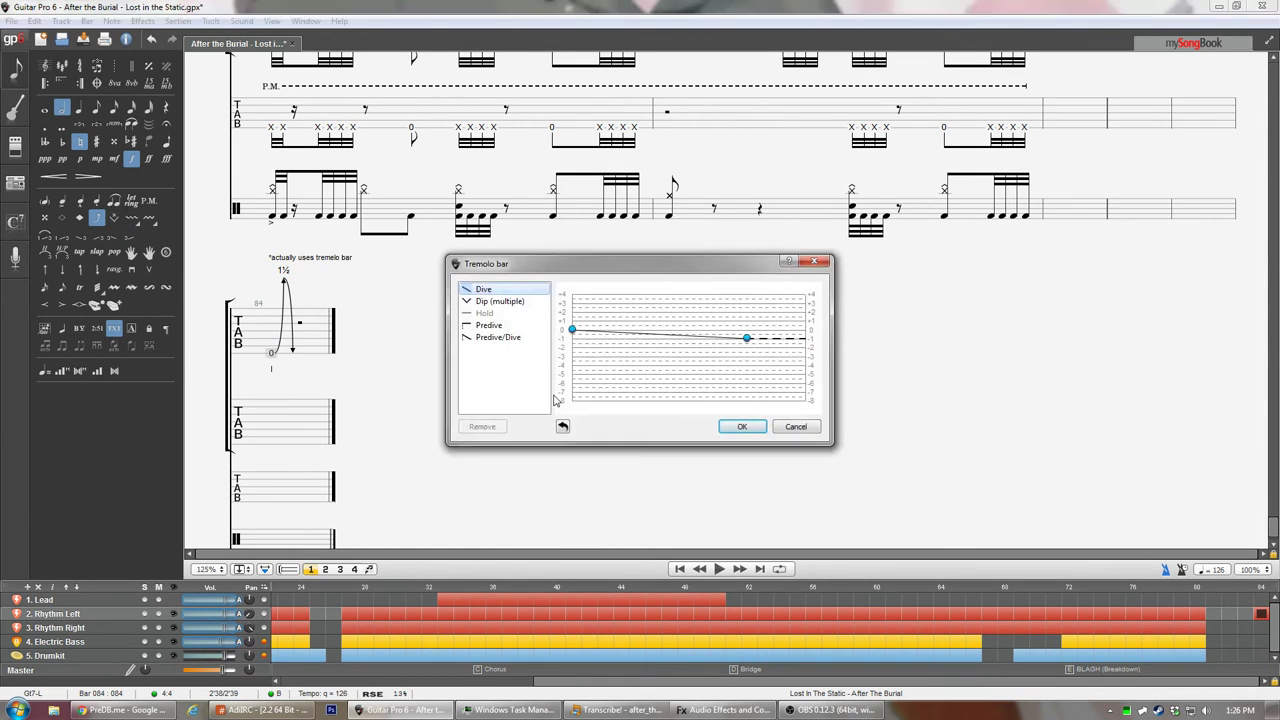
left_click_drag(573, 330, 668, 331)
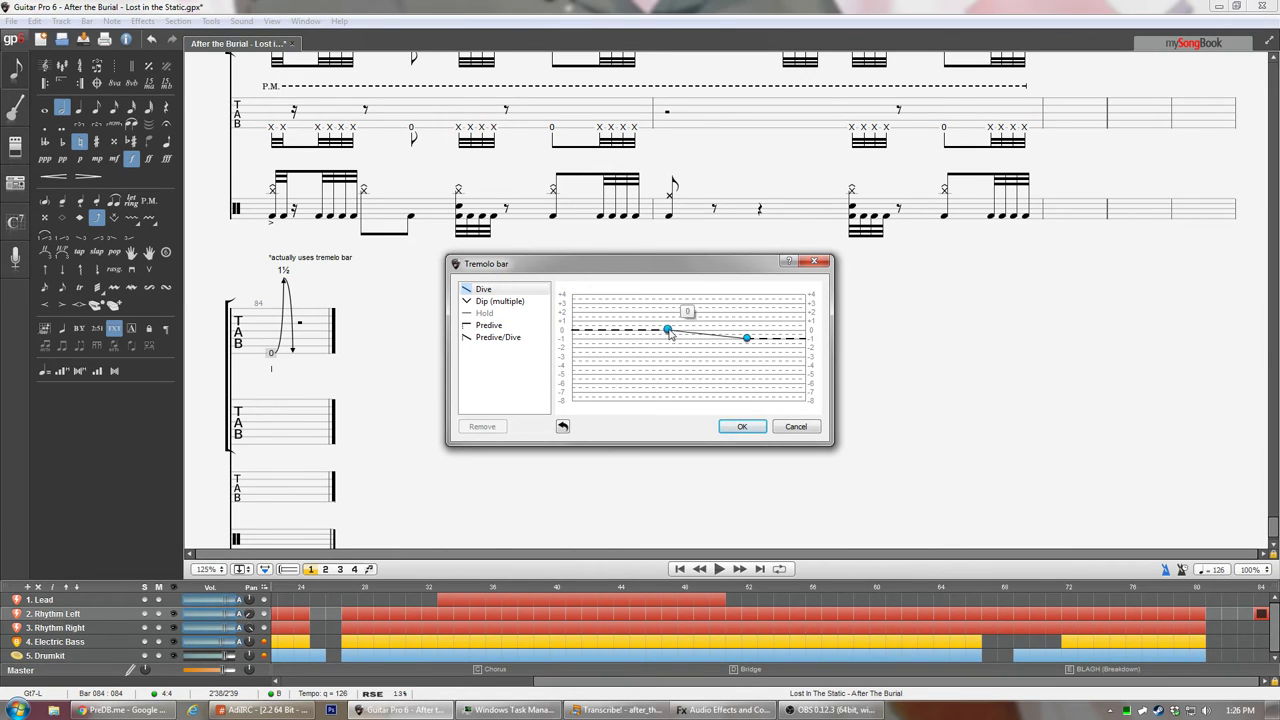
left_click_drag(668, 331, 572, 330)
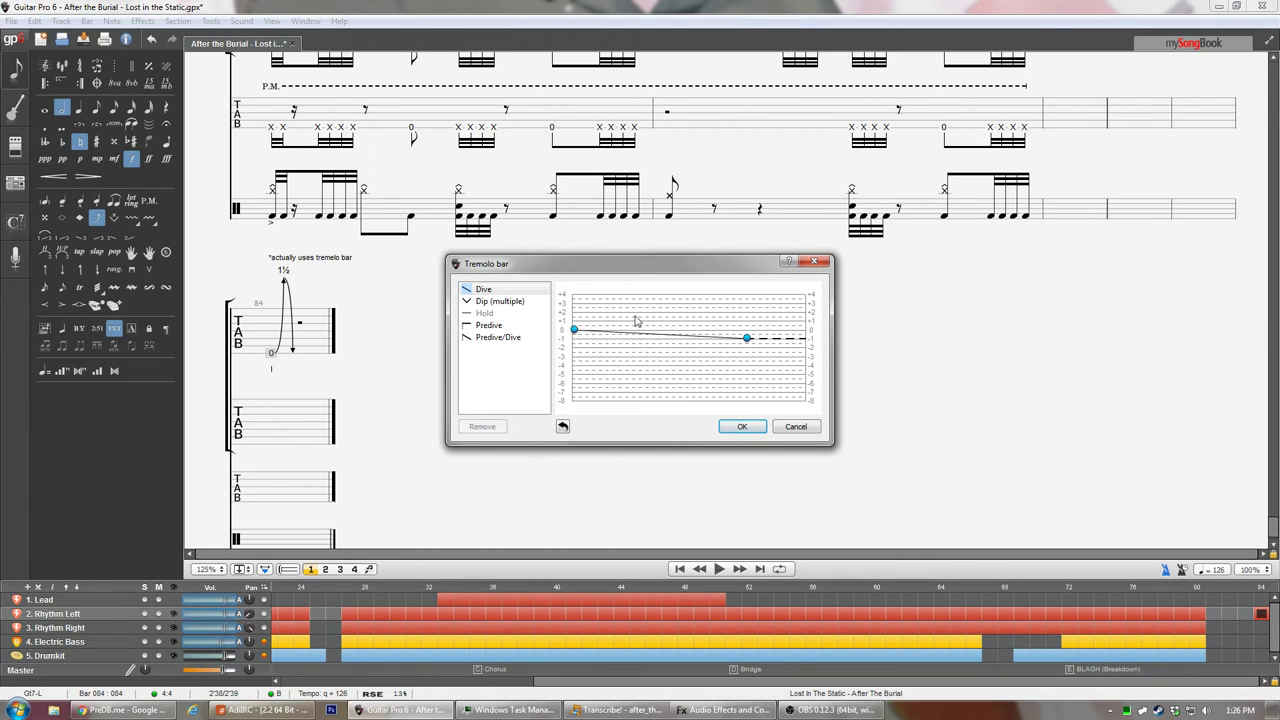
left_click_drag(746, 338, 802, 329)
left_click(502, 304)
left_click_drag(803, 331, 749, 330)
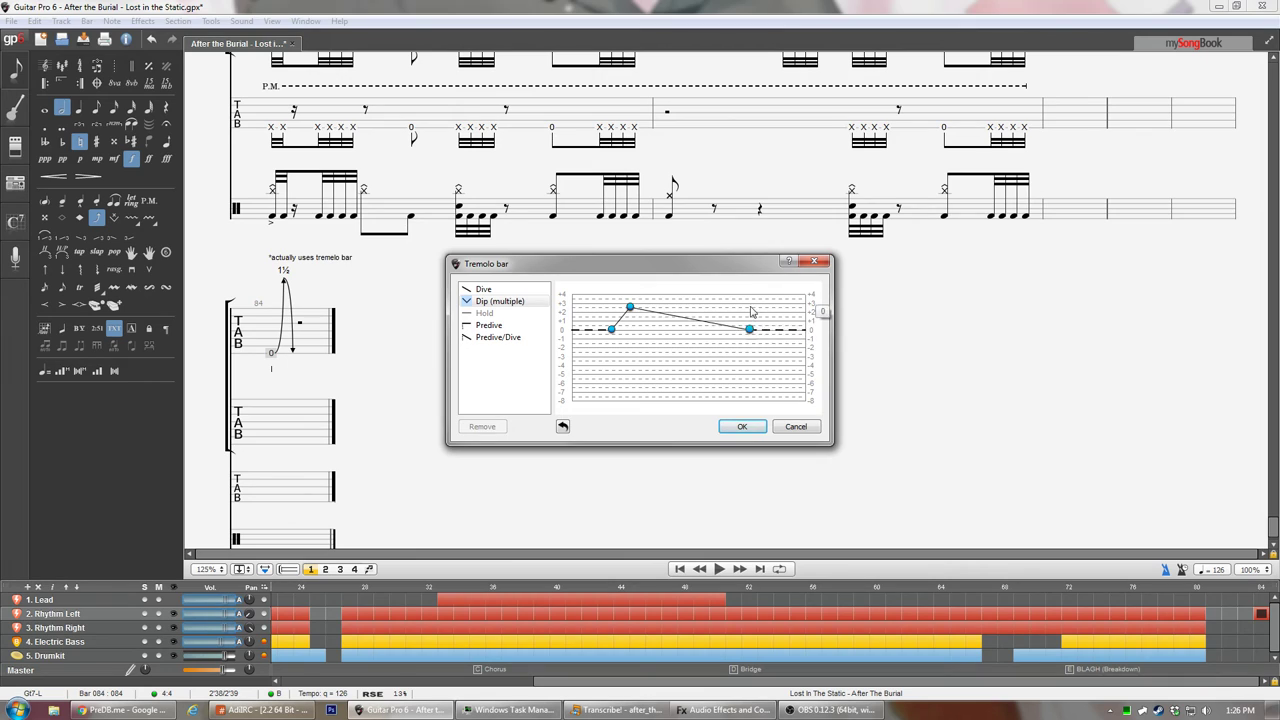
left_click_drag(605, 331, 604, 382)
left_click_drag(629, 308, 609, 312)
left_click(733, 312)
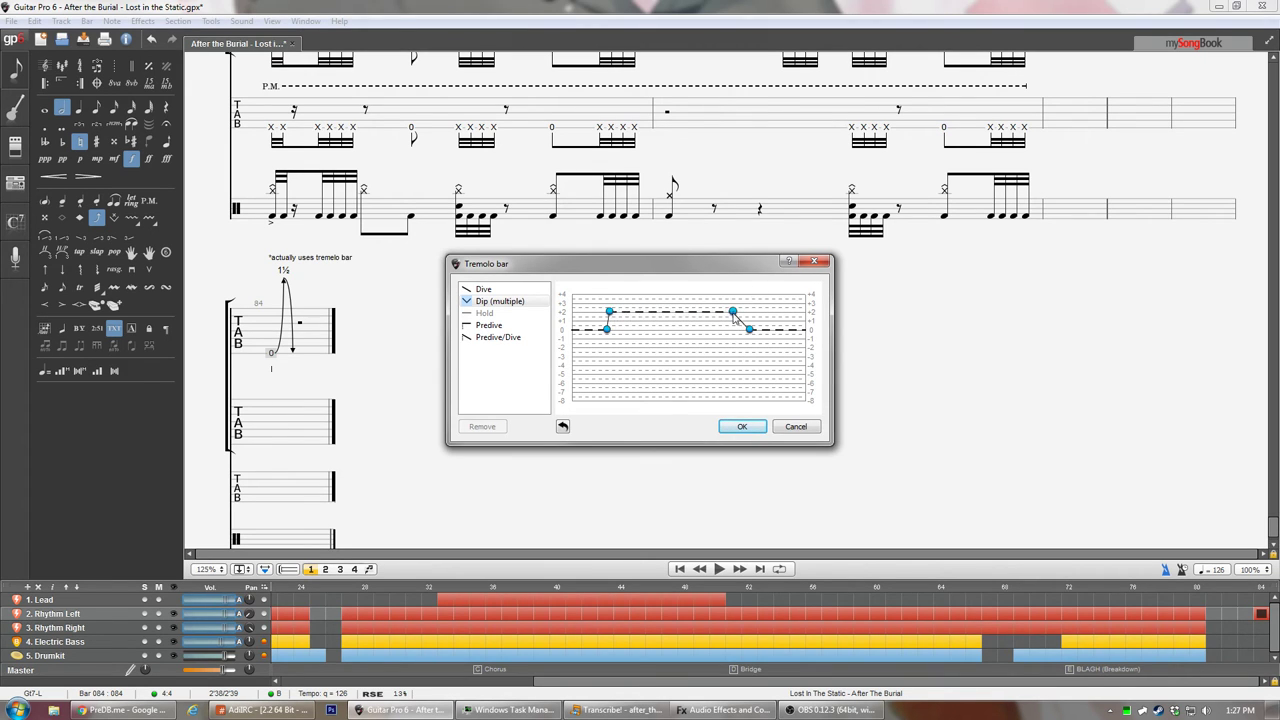
left_click(796, 428)
- Replace the bar 84 note's bend with a Dip (multiple) tremolo bar rising quickly to +1 1/2, holding, and returning to 0 at the end
key("b")
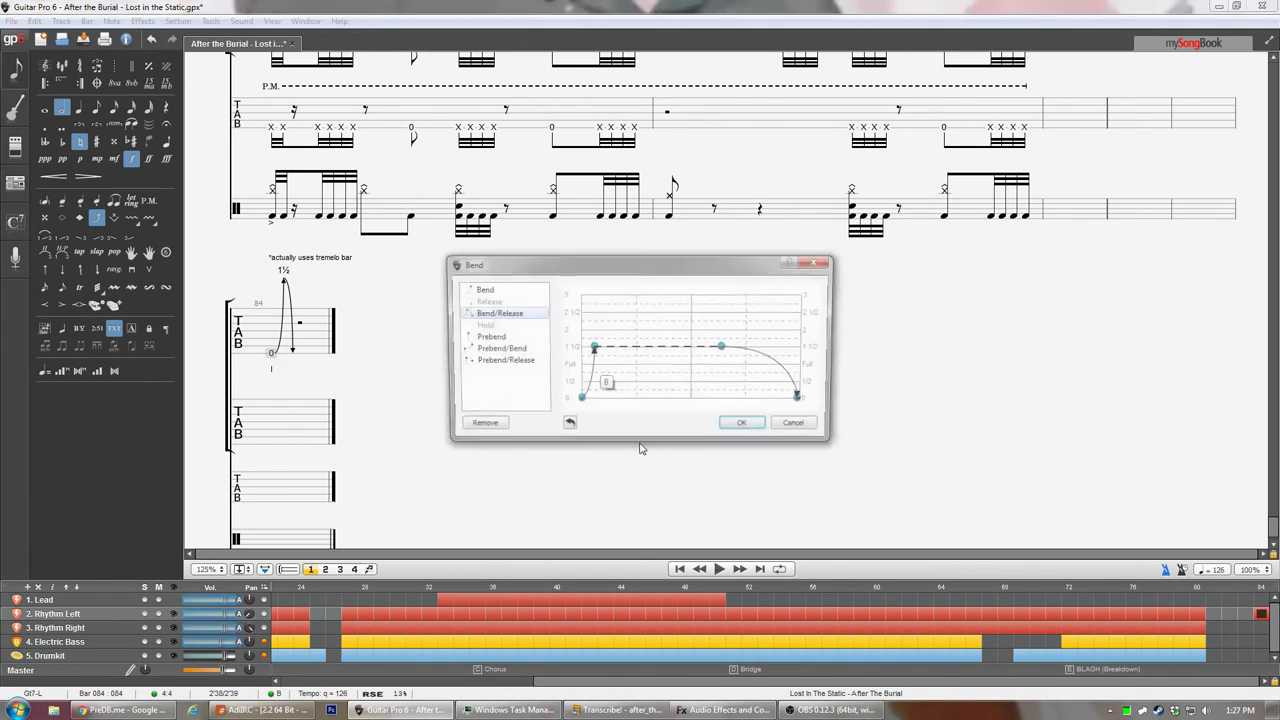
left_click(498, 428)
left_click(99, 289)
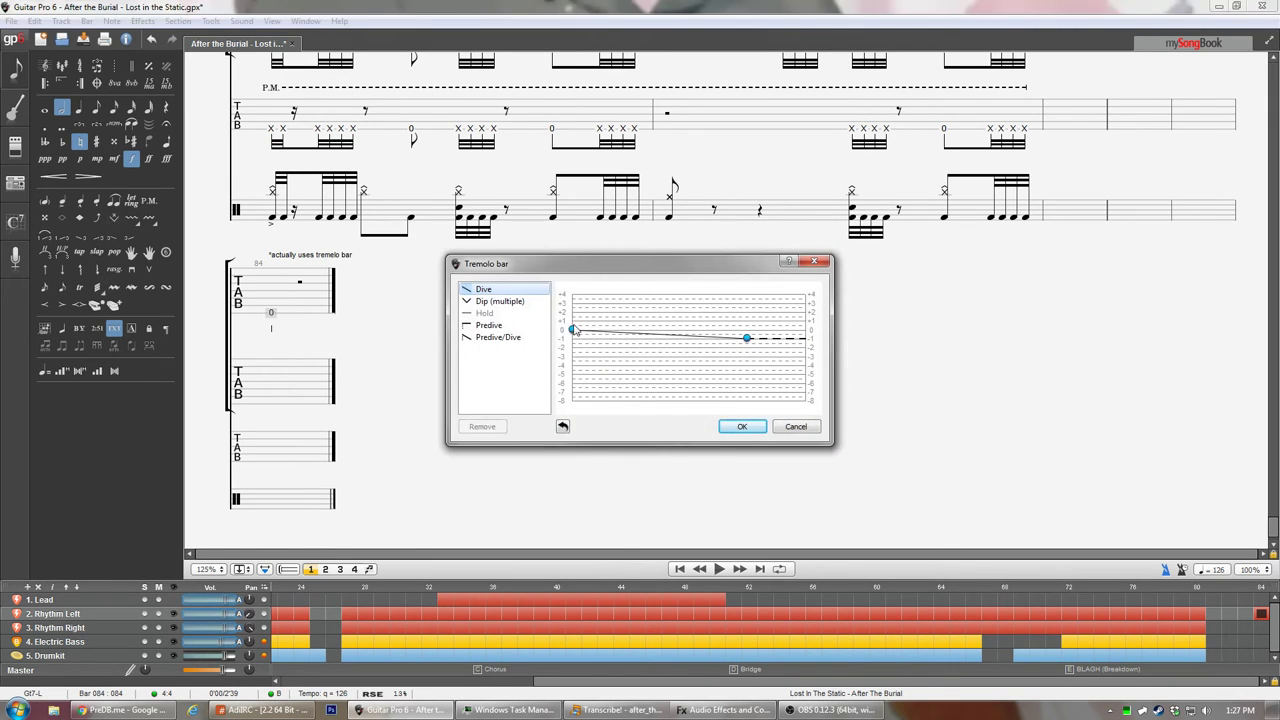
left_click(500, 301)
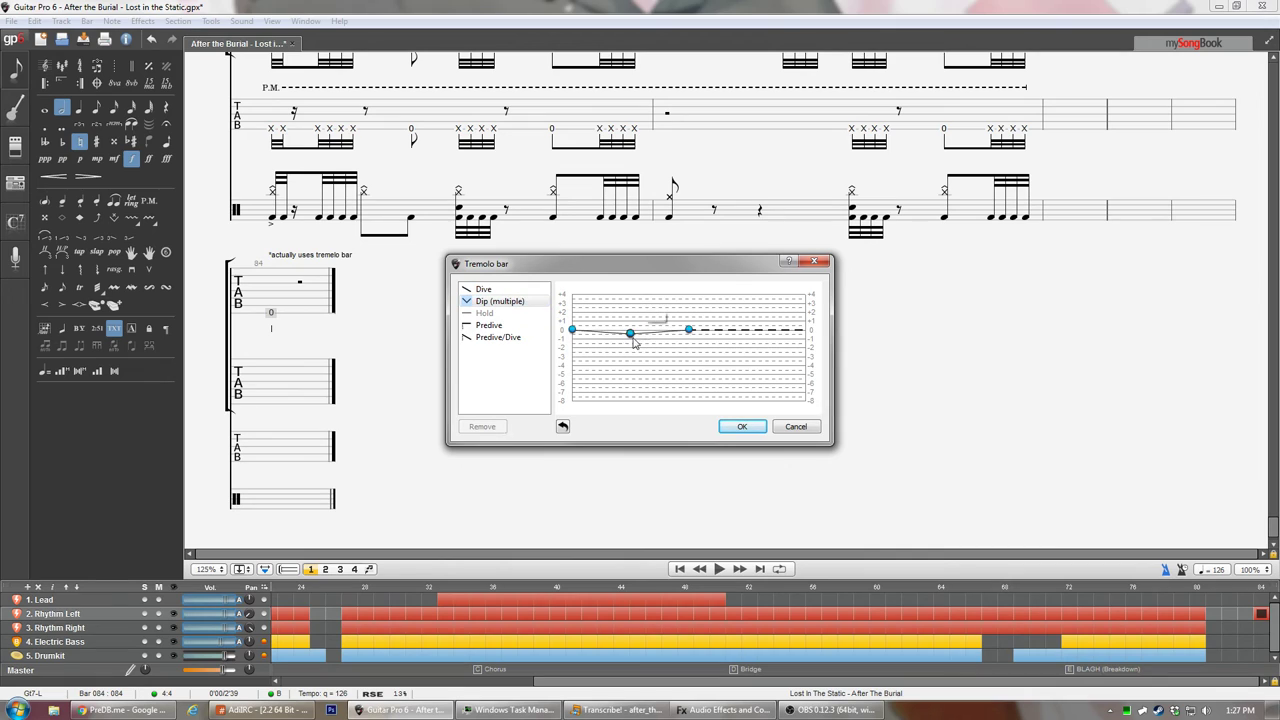
left_click(601, 334)
left_click_drag(630, 334, 784, 331)
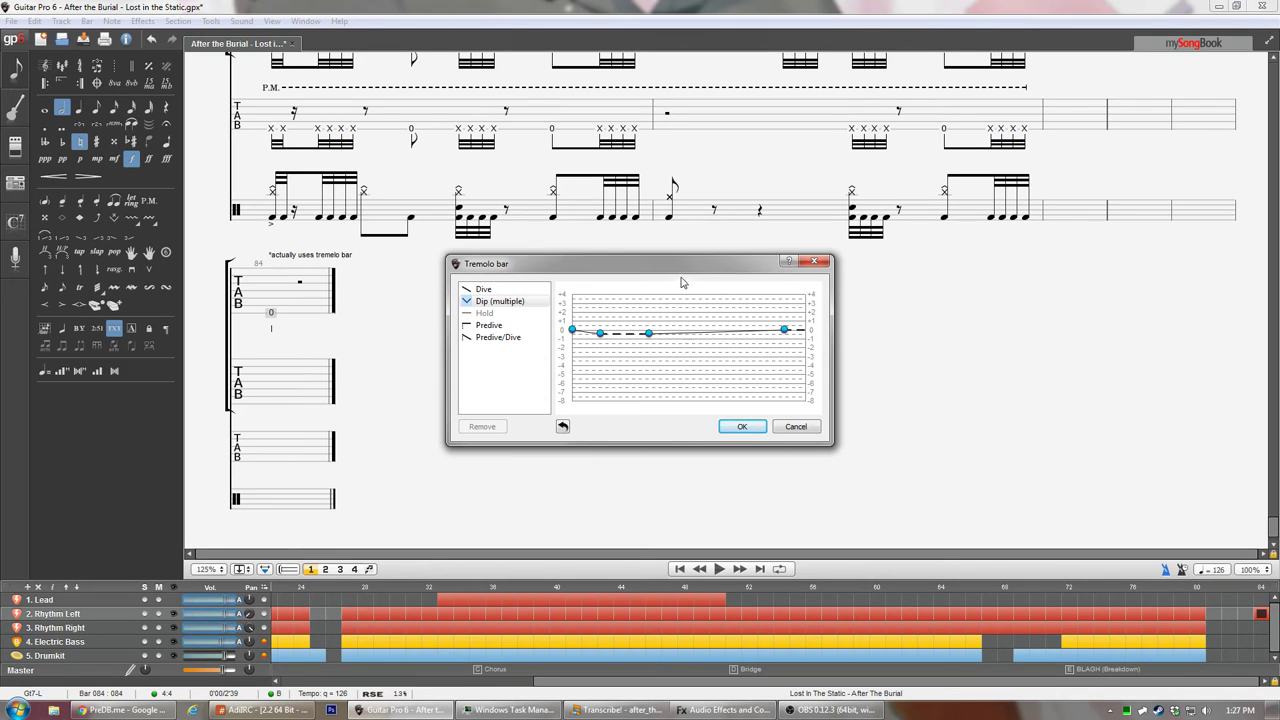
left_click_drag(680, 266, 676, 318)
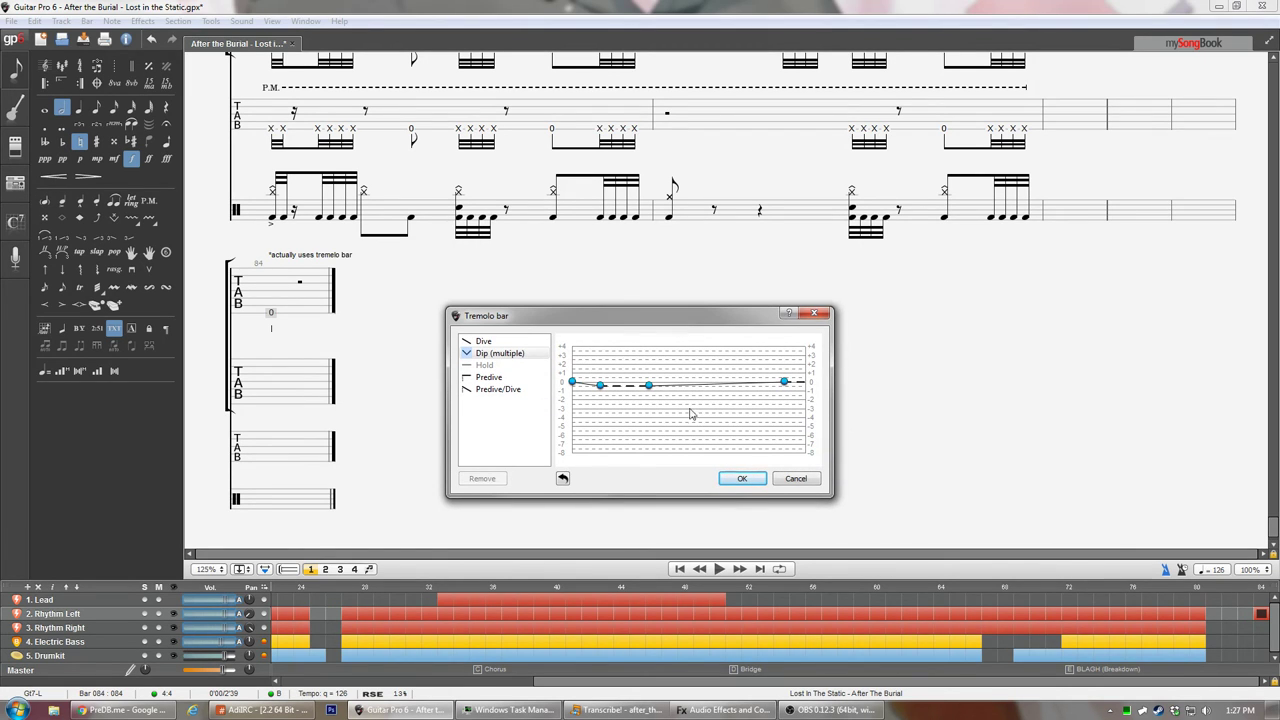
left_click_drag(656, 322, 609, 337)
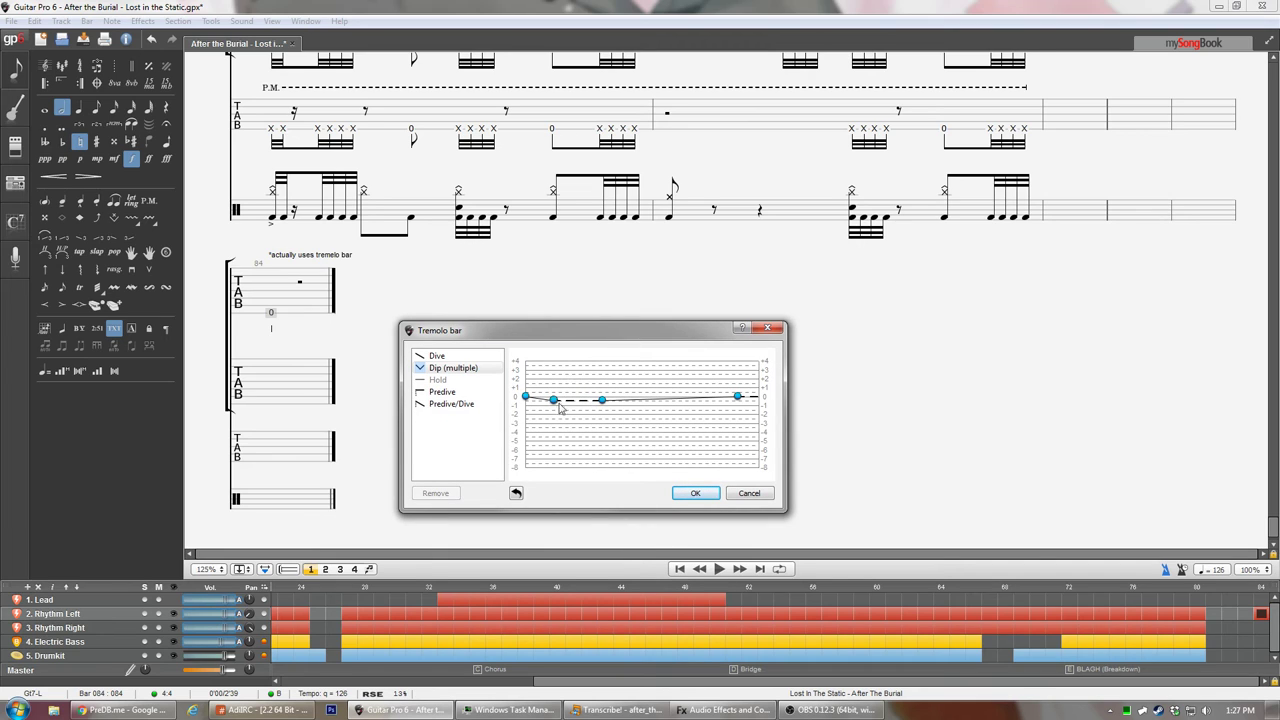
left_click_drag(601, 400, 532, 394)
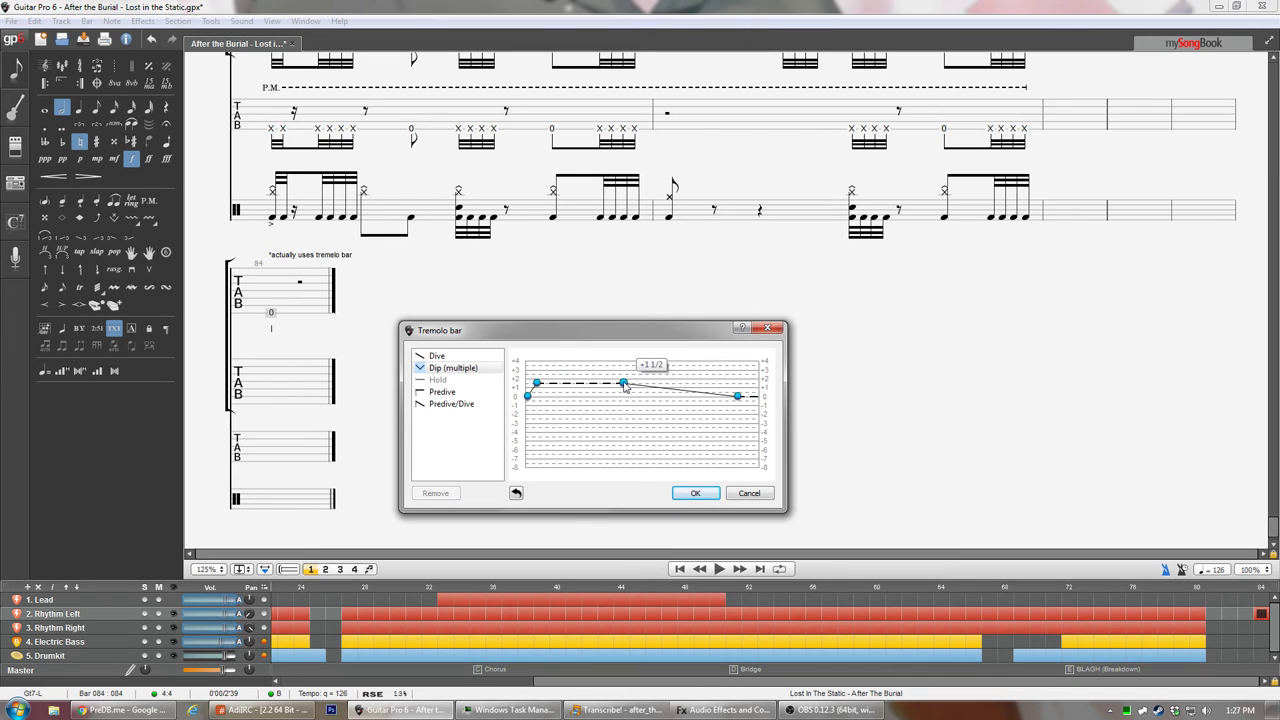
left_click_drag(624, 386, 760, 400)
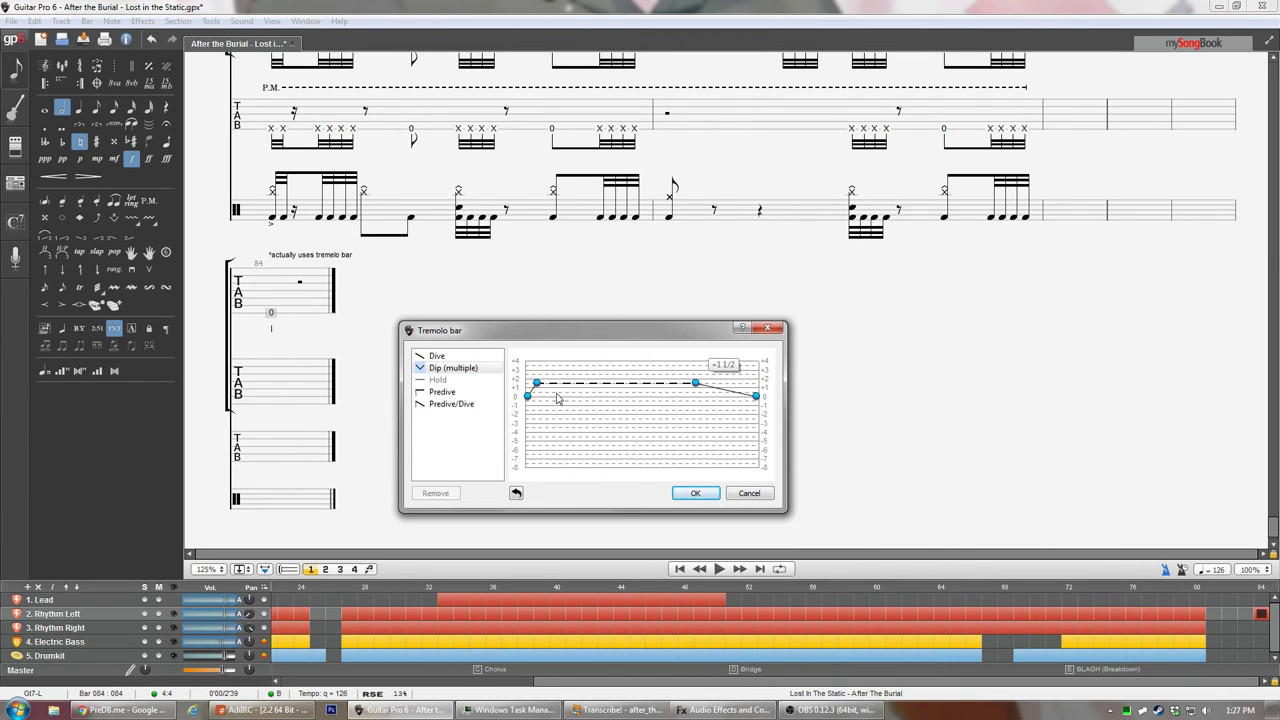
left_click(697, 493)
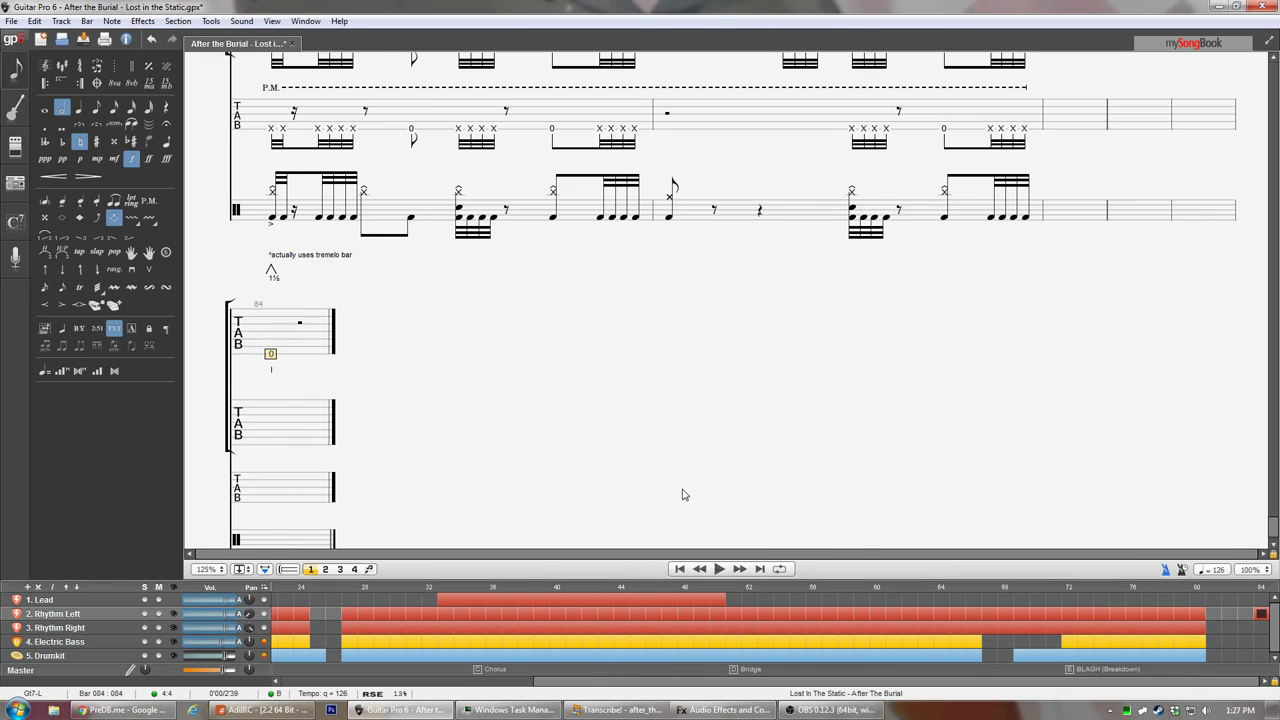
- Remove the "*actually uses tremelo bar" text above the bar 84 note
scroll(683, 494, "down", 1)
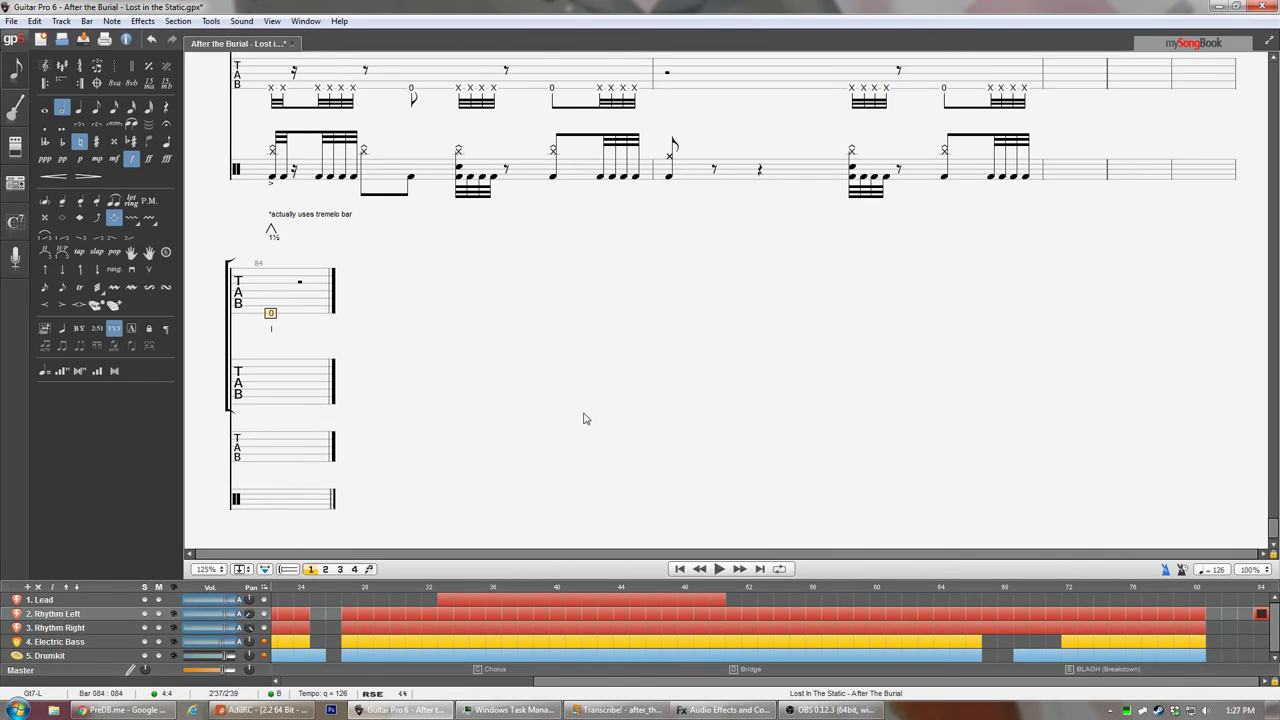
key("t")
left_click(586, 371)
- Compare the bar 84 tremolo bar effect with the recording by playing it in Guitar Pro 6 and Transcribe!
key("space")
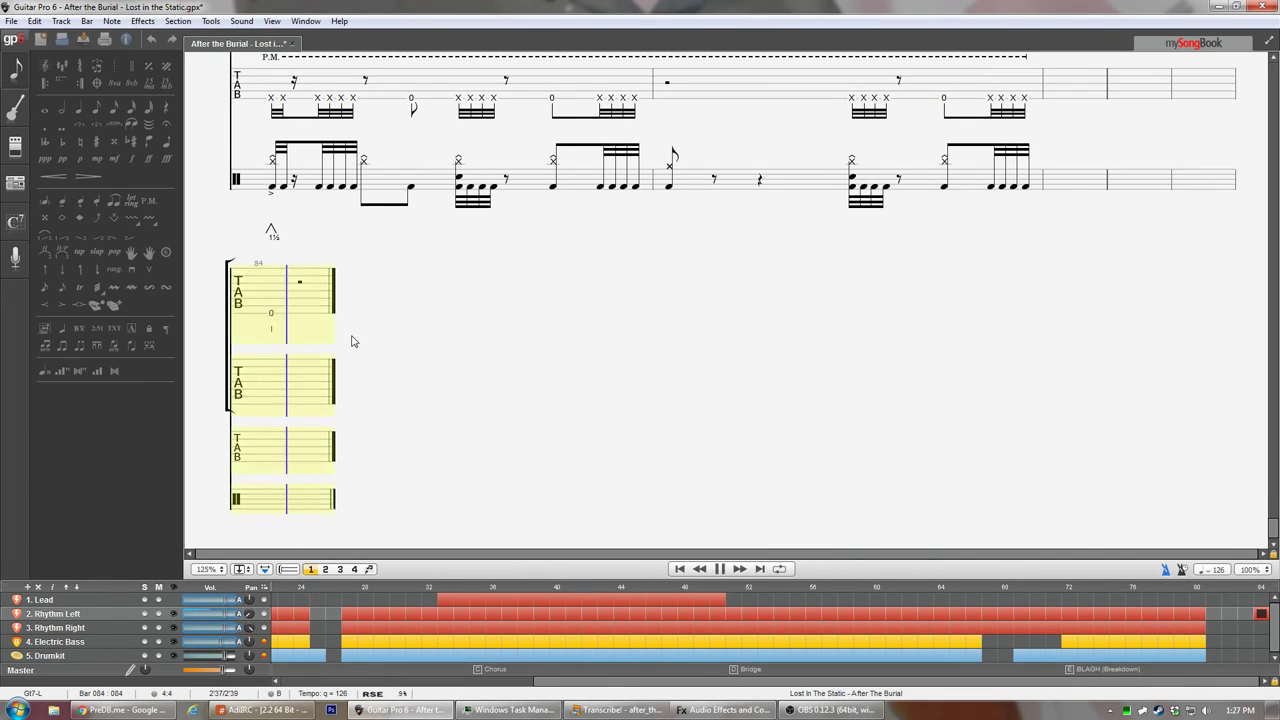
key("space")
key("alt+Tab")
key("space")
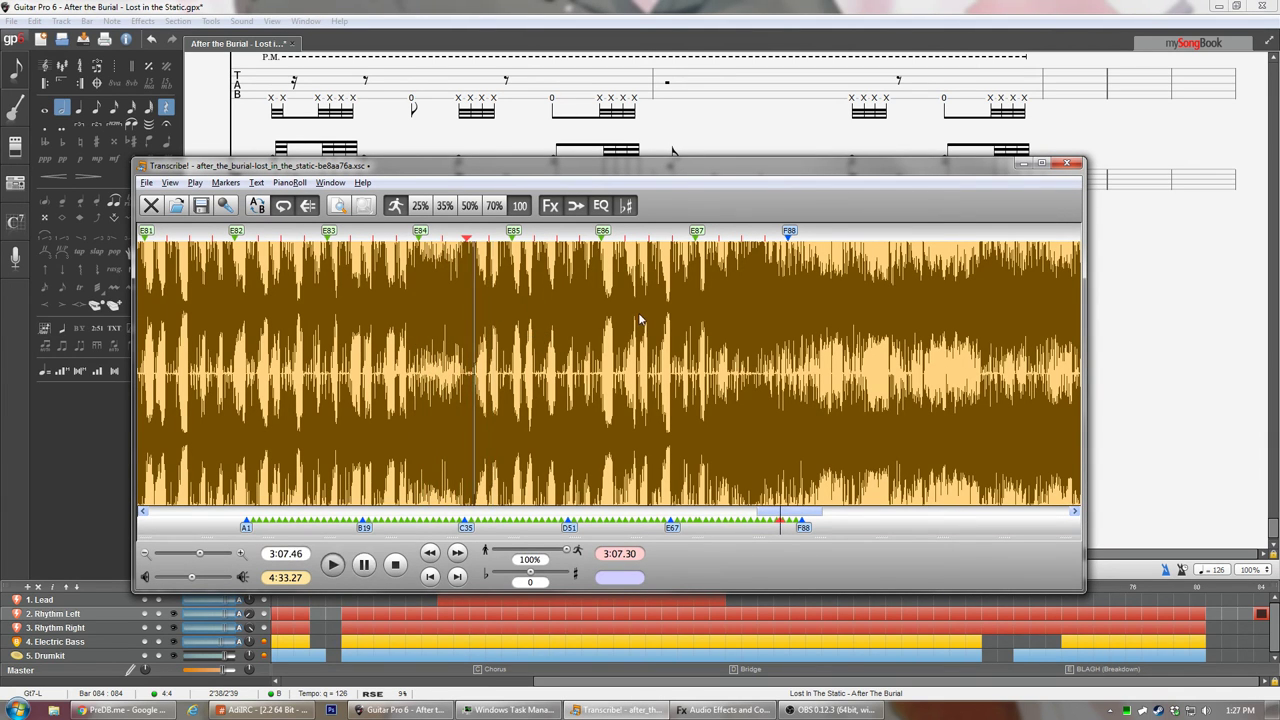
key("space")
key("alt+Tab")
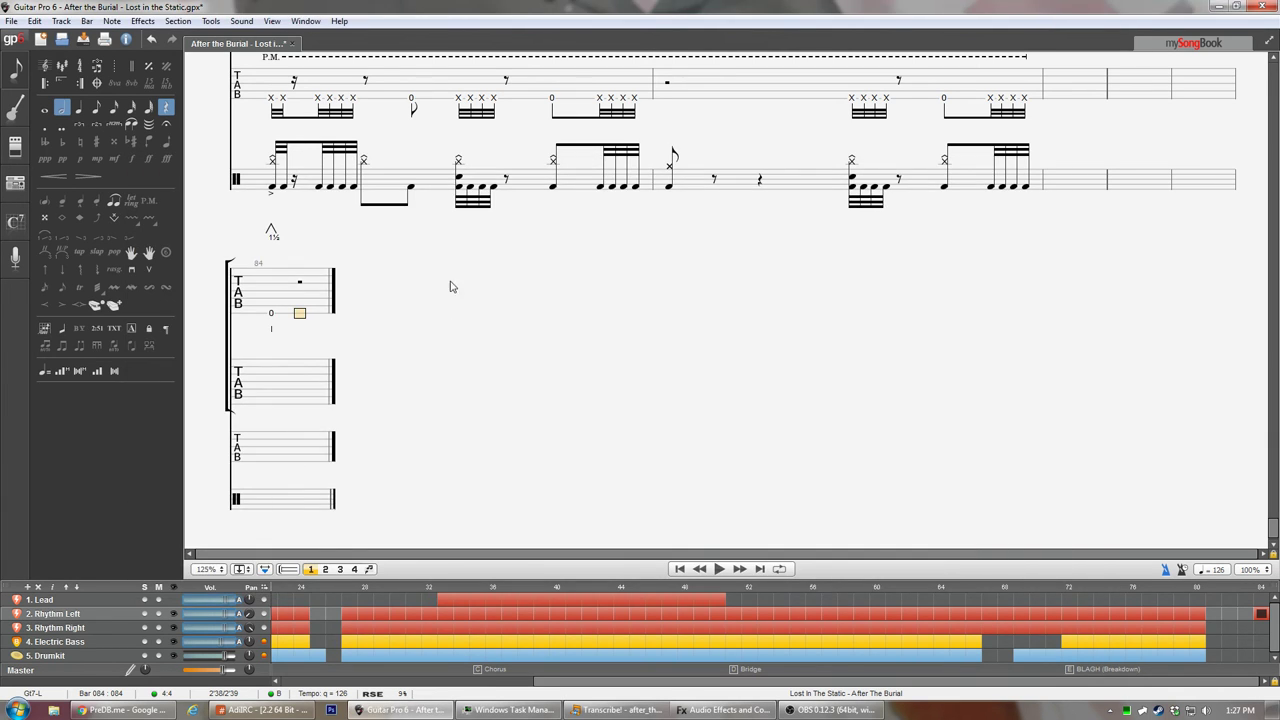
- Go back to bar 79 of the Rhythm Left track and play its muted figure
key("Left")
key("Left")
key("Left")
key("Left")
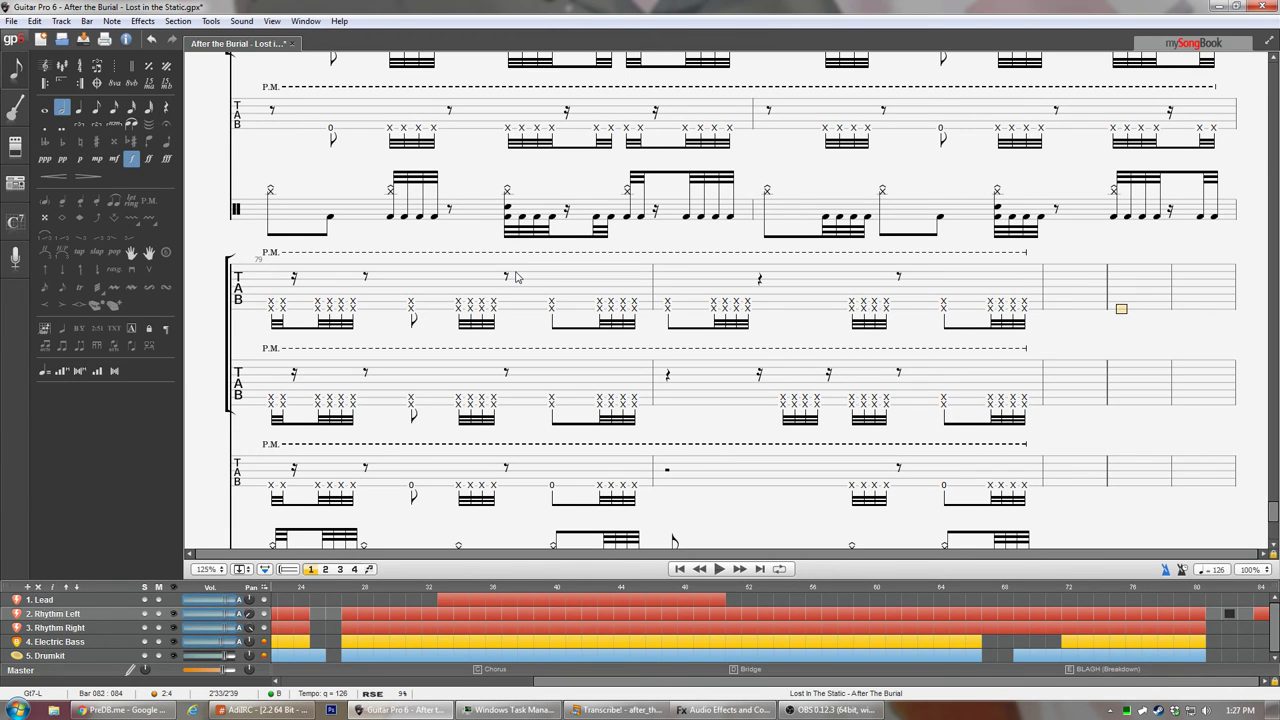
key("ctrl+Left")
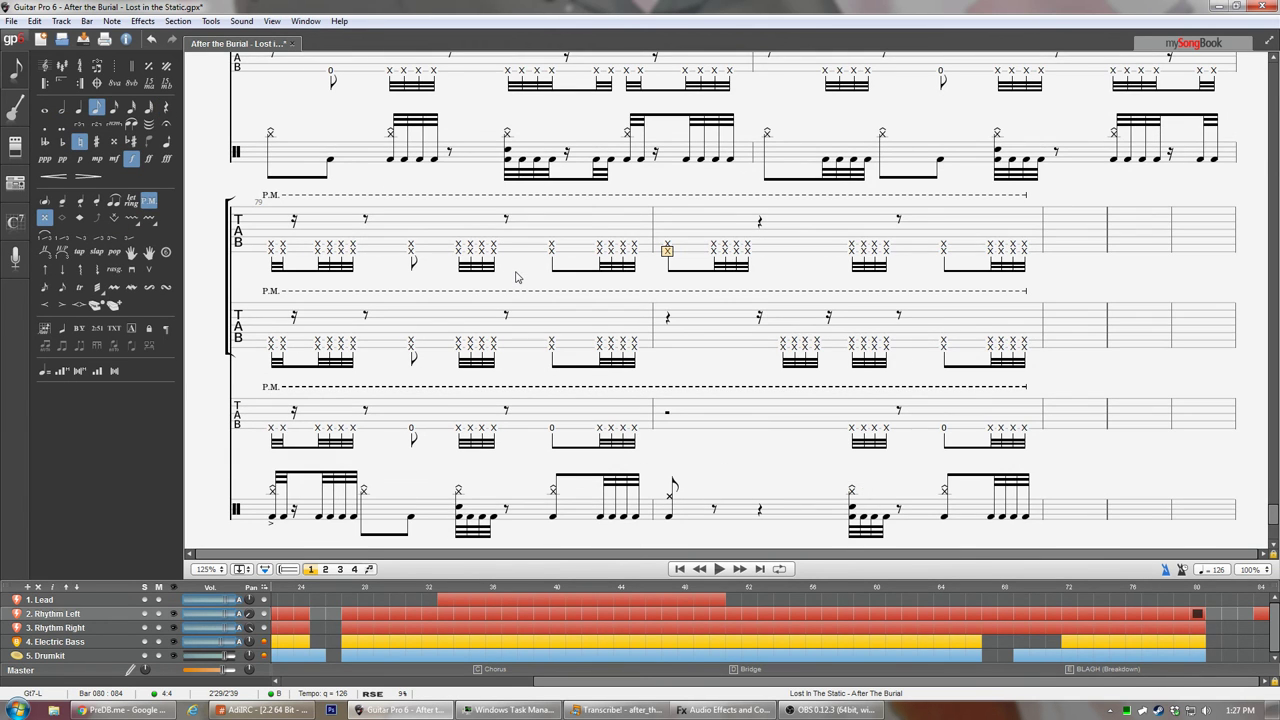
key("ctrl+Left")
key("ctrl+Right")
key("Left")
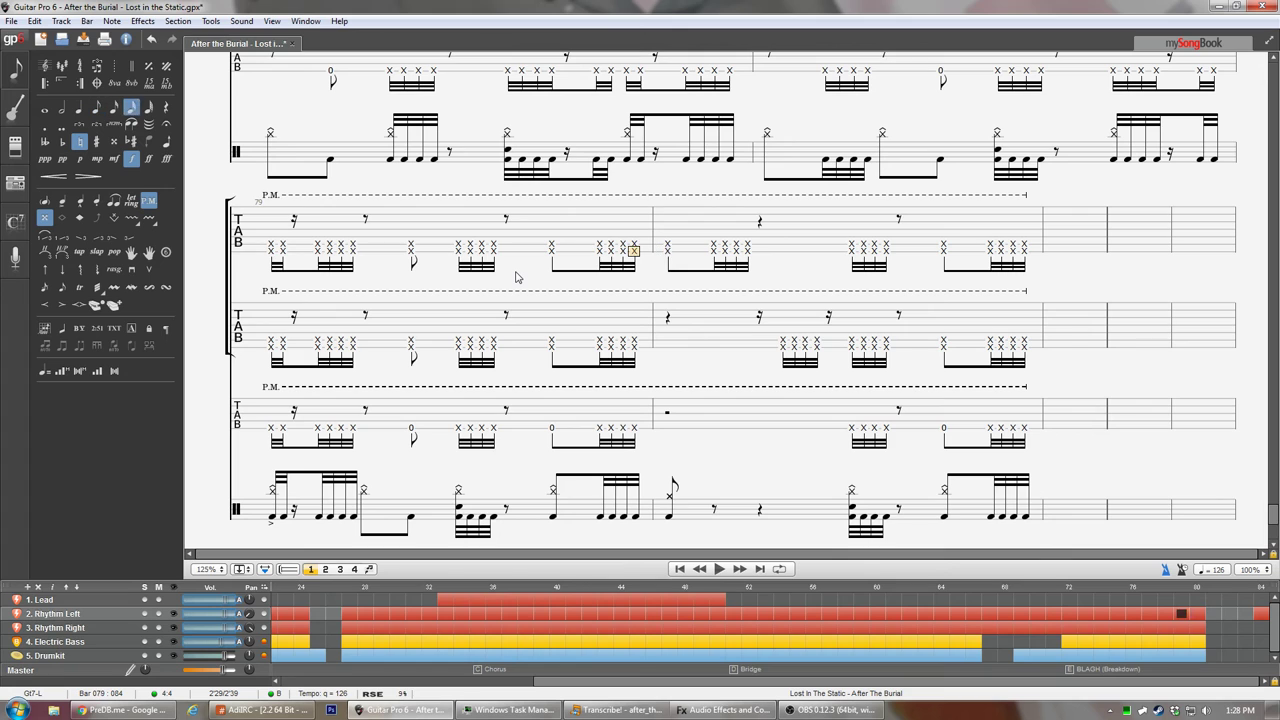
key("ctrl+Left")
key("ctrl+Right")
key("ctrl+Left")
key("Right")
key("Right")
key("Right")
key("Right")
key("Right")
key("Right")
key("space")
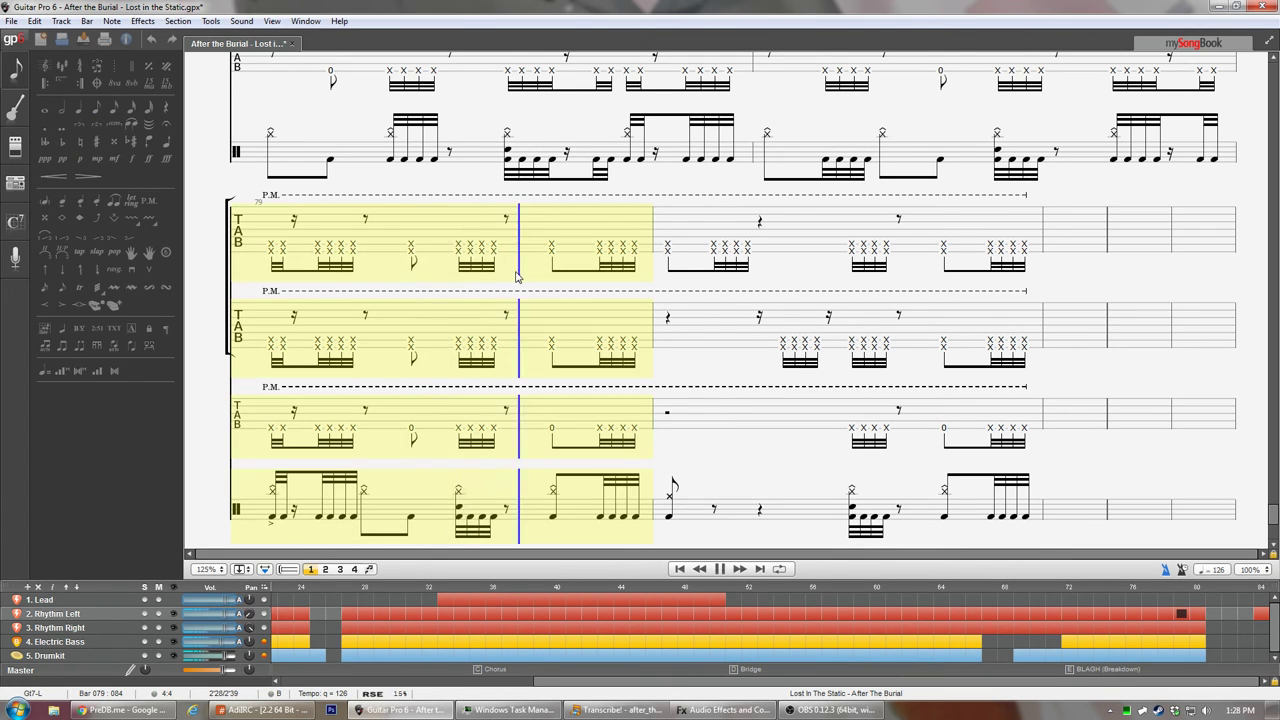
left_click(320, 252)
- Copy the second half of bar 79 in the Rhythm Left track and paste it into bar 84 in place of the half rest
left_click(460, 250)
key("space")
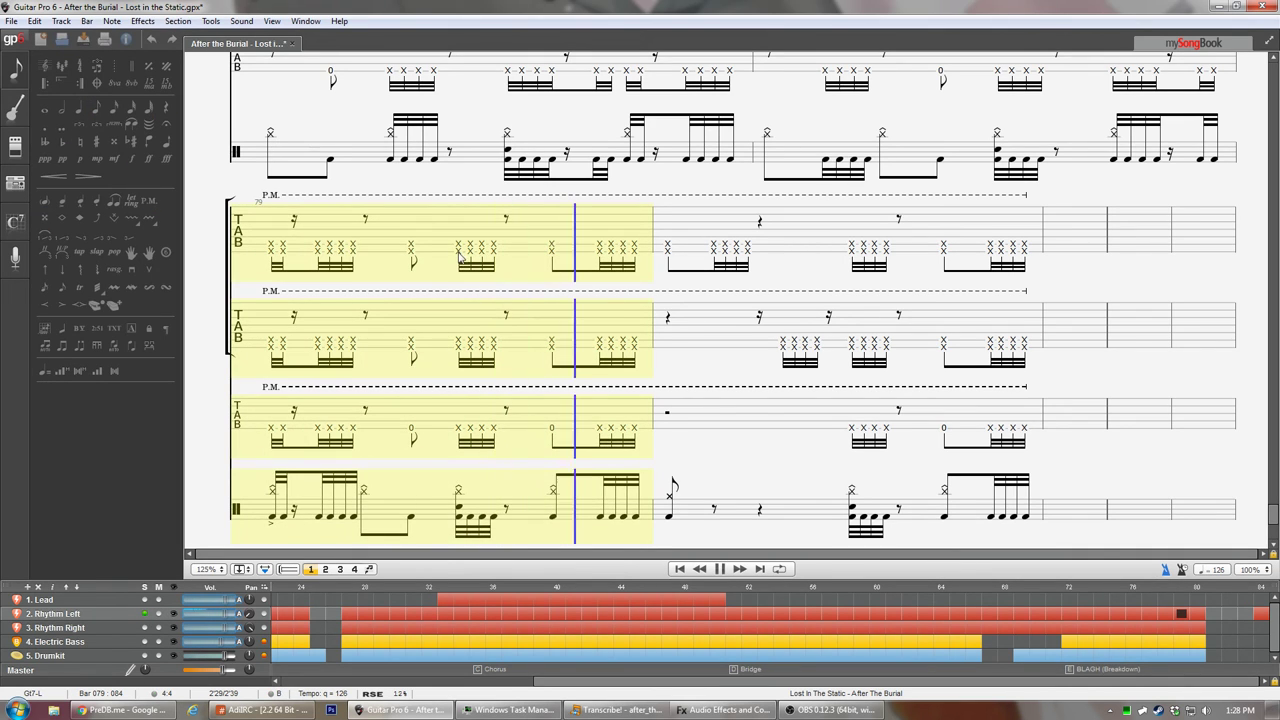
key("space")
key("shift+End")
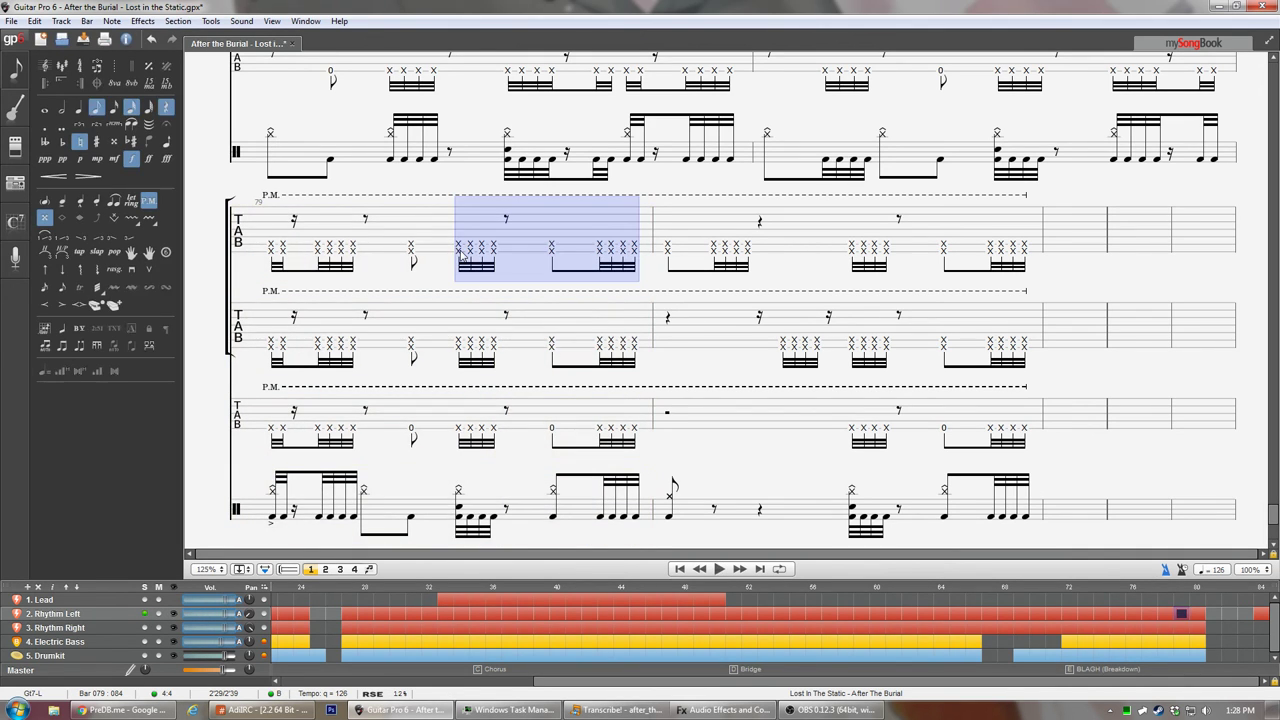
key("ctrl+Right")
key("ctrl+Right")
key("ctrl+Right")
key("ctrl+Right")
key("ctrl+Right")
key("Right")
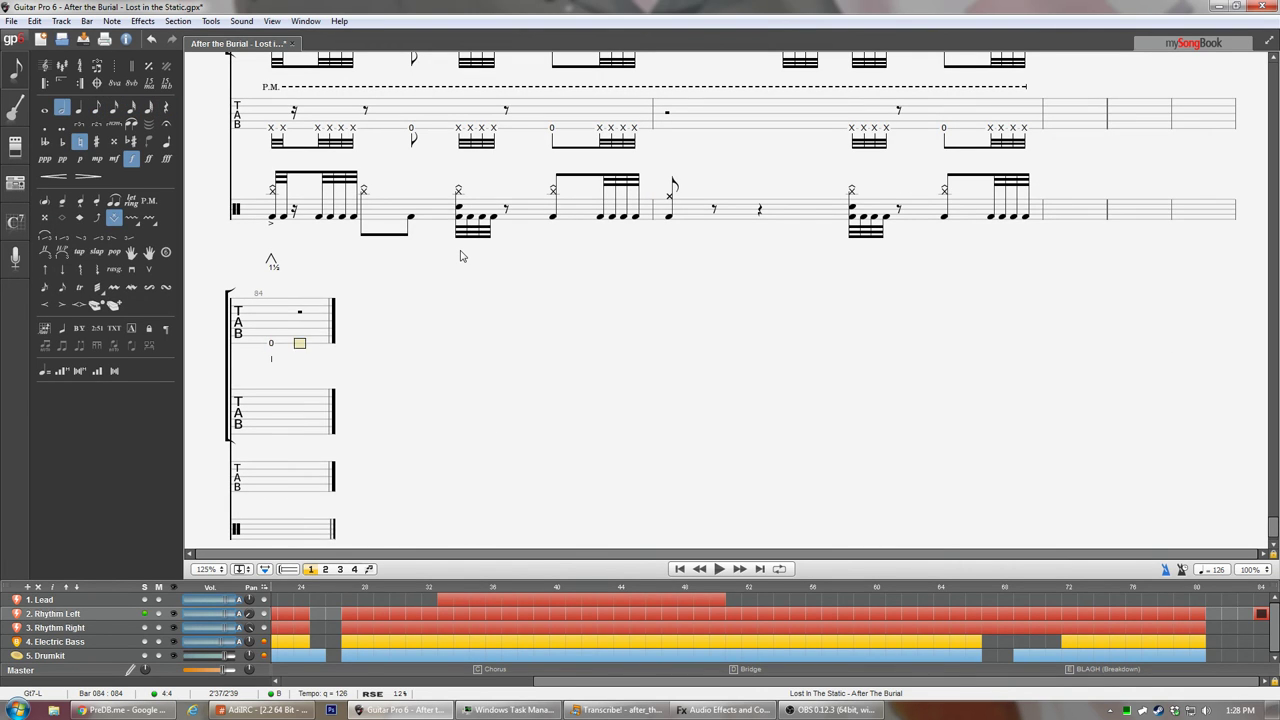
key("Delete")
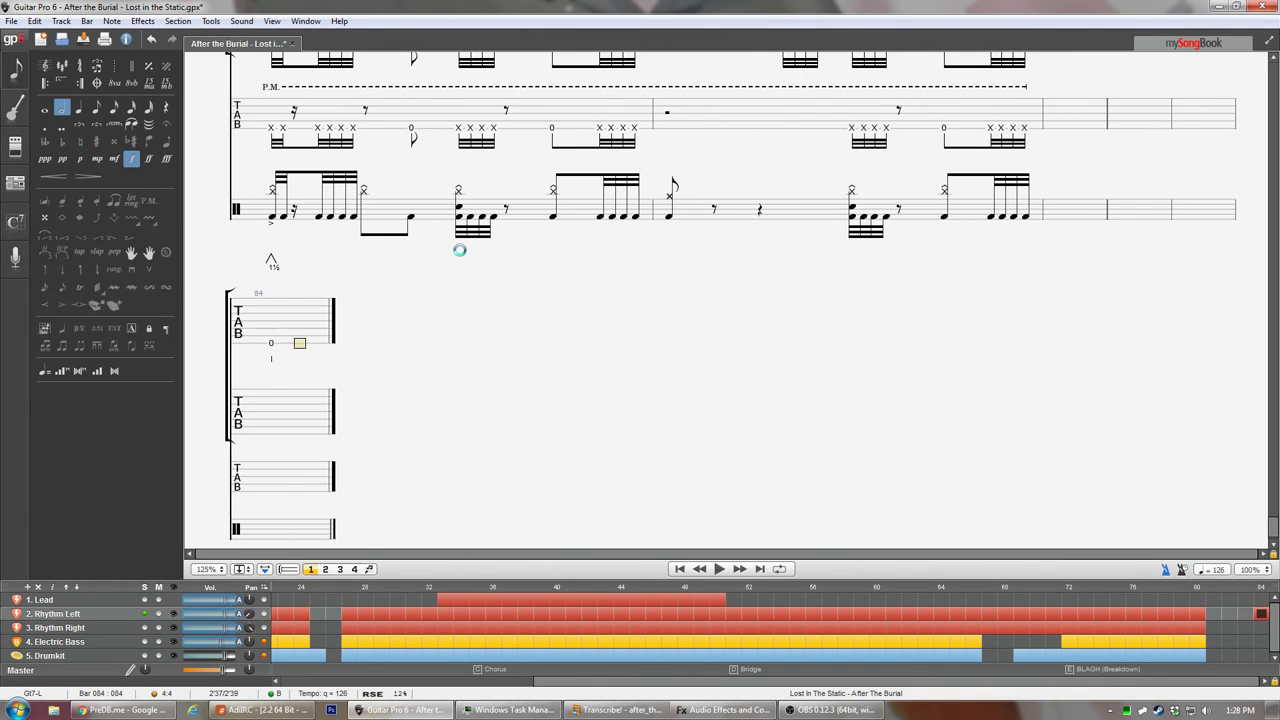
key("ctrl+v")
- Play bar 84 with the pasted palm-muted figure from its start and check it against the Transcribe! recording
key("Home")
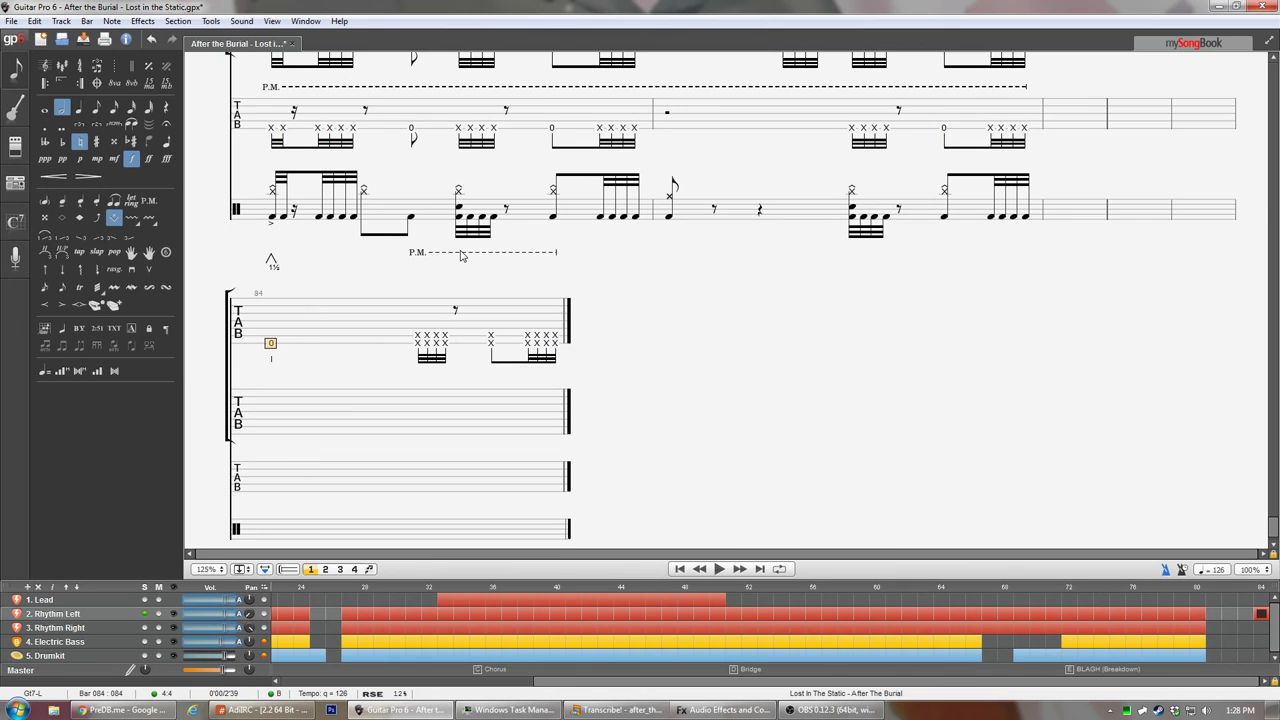
key("space")
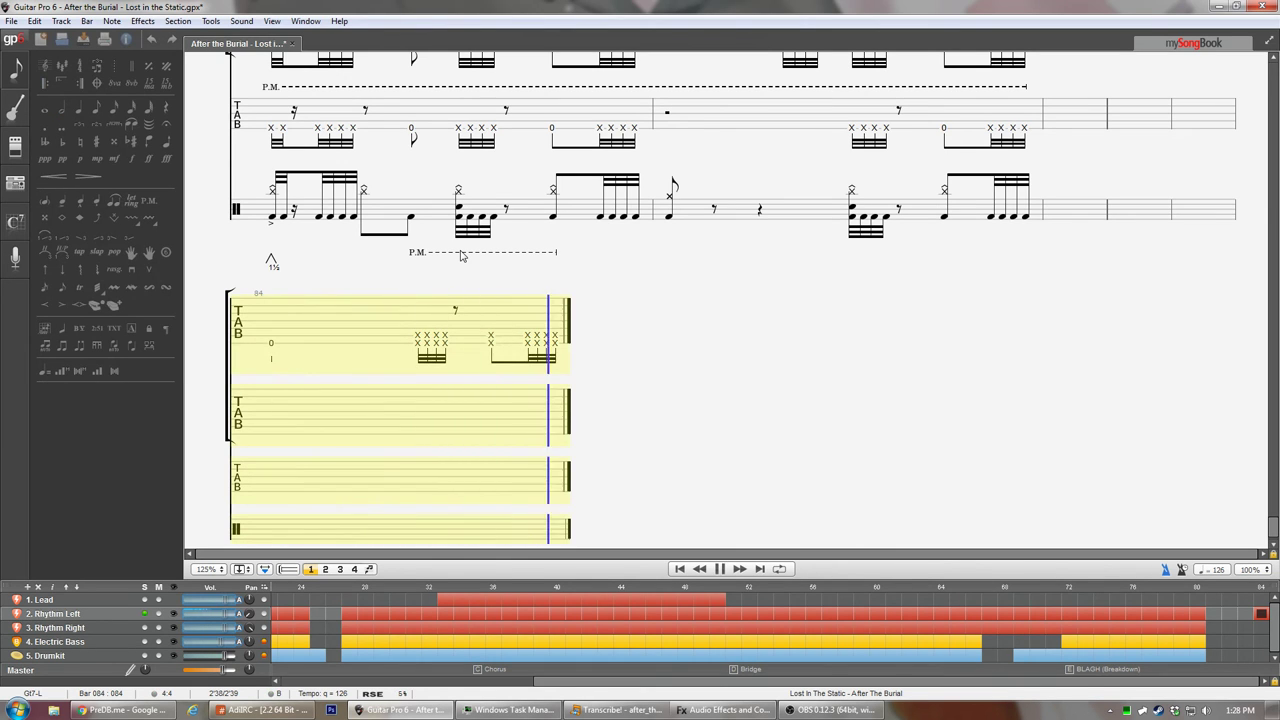
key("alt+Tab")
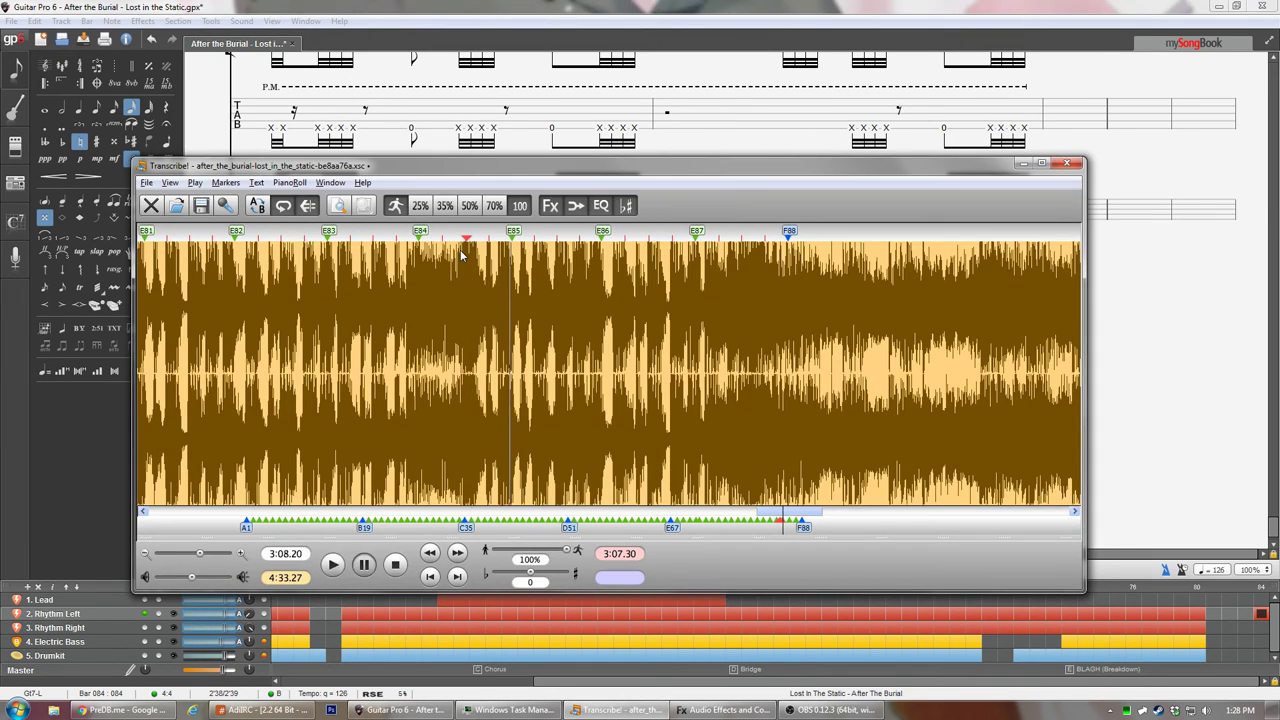
key("alt+Tab")
key("Home")
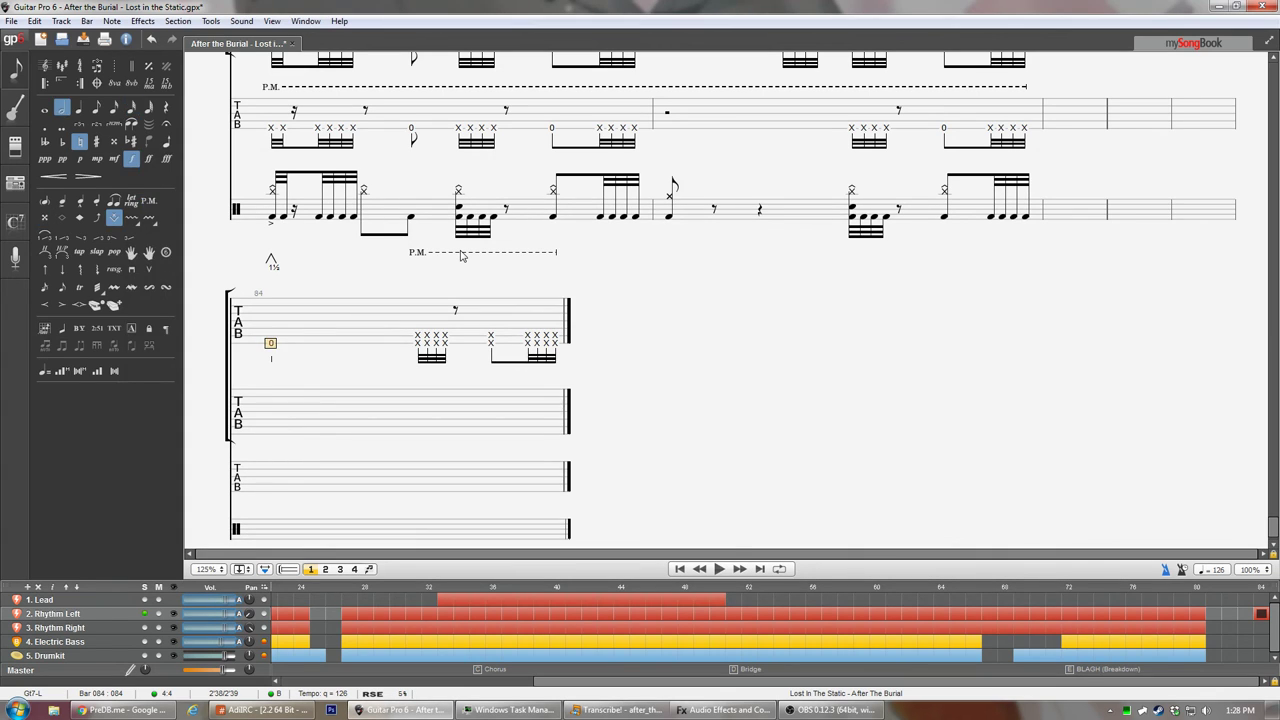
key("space")
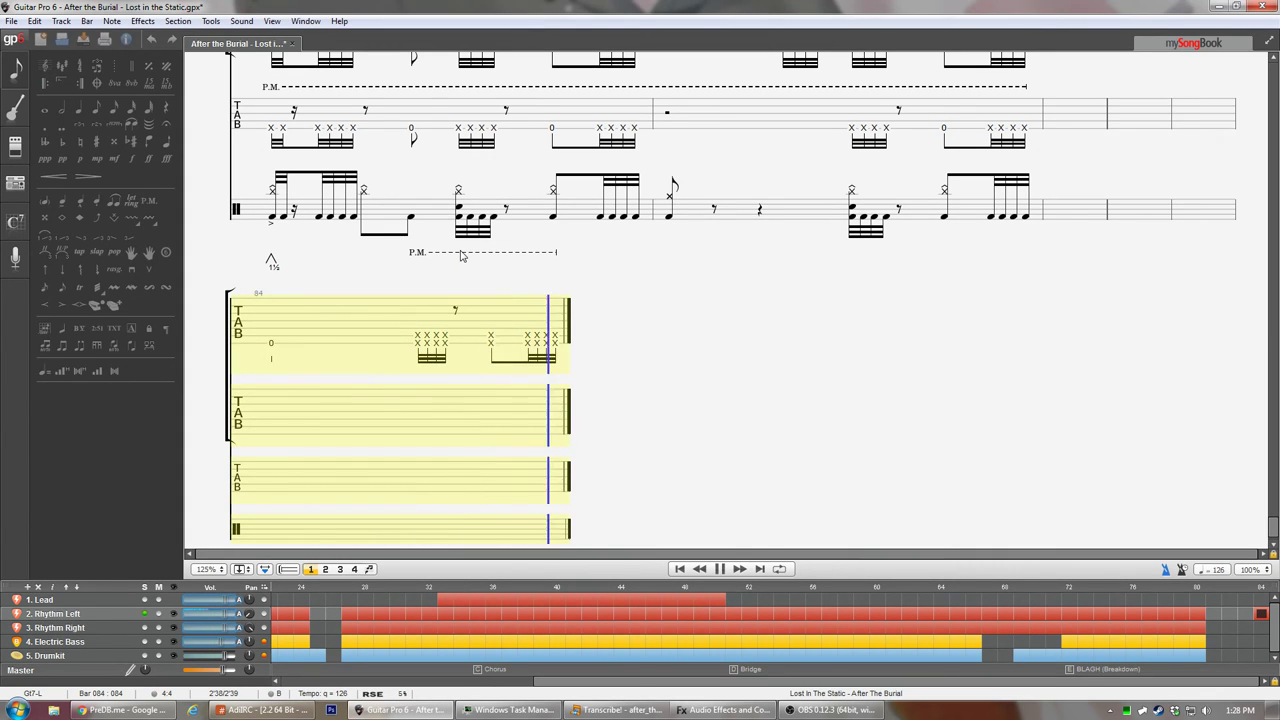
key("Down")
key("ctrl+Up")
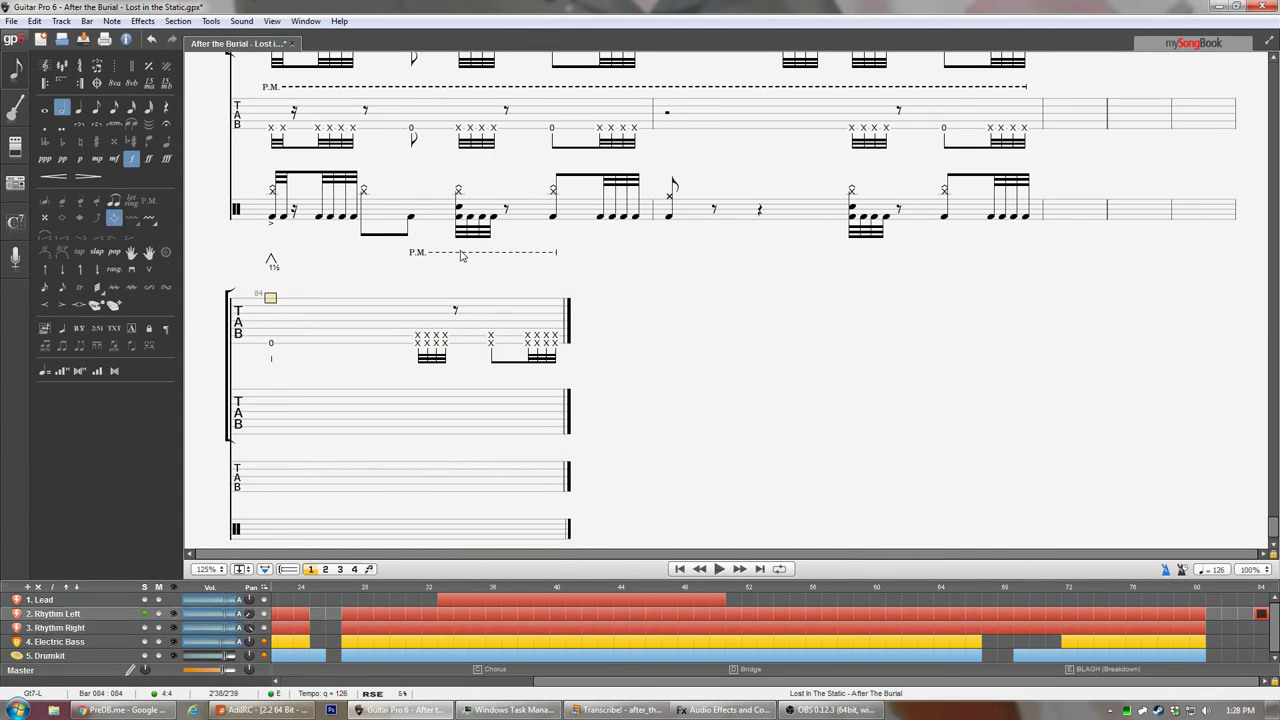
- Switch to Transcribe!, isolate the Left channel in the Mono/Karaoke effects, and play the recording around marker E84
key("alt+Tab")
left_click(550, 206)
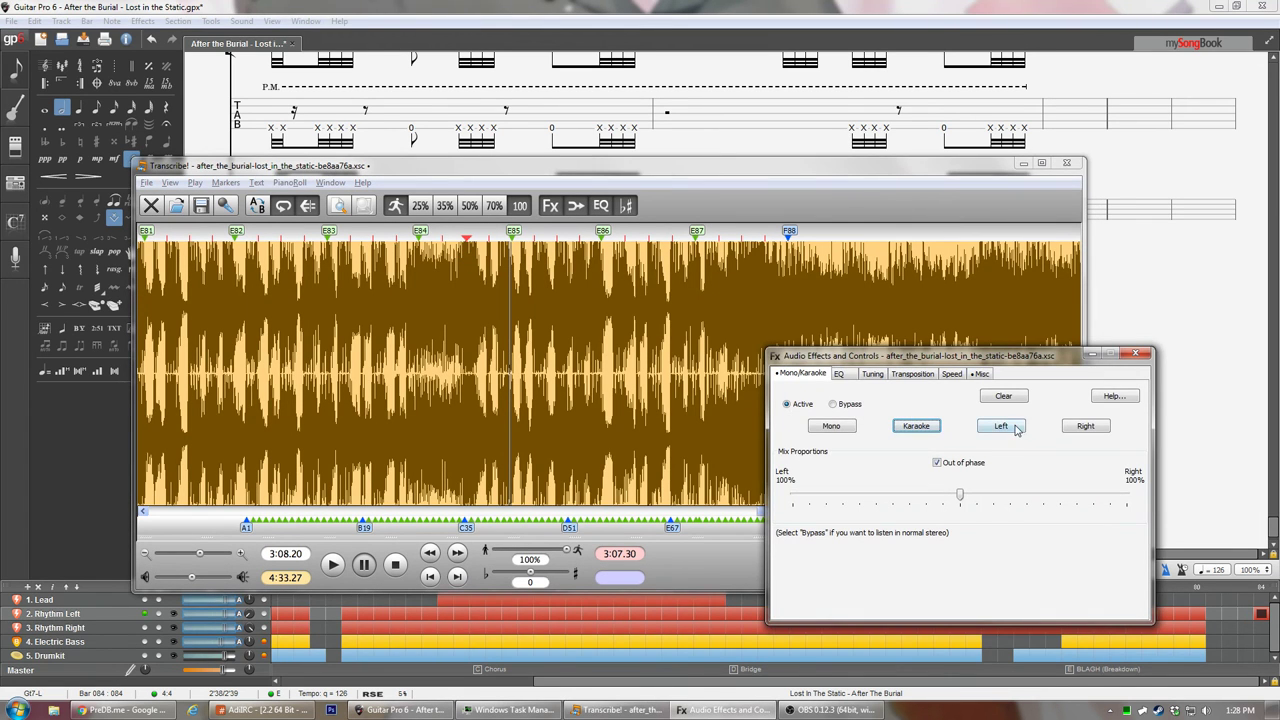
left_click(1001, 426)
left_click_drag(918, 172, 894, 73)
left_click_drag(1069, 363, 1123, 409)
left_click(888, 91)
key("space")
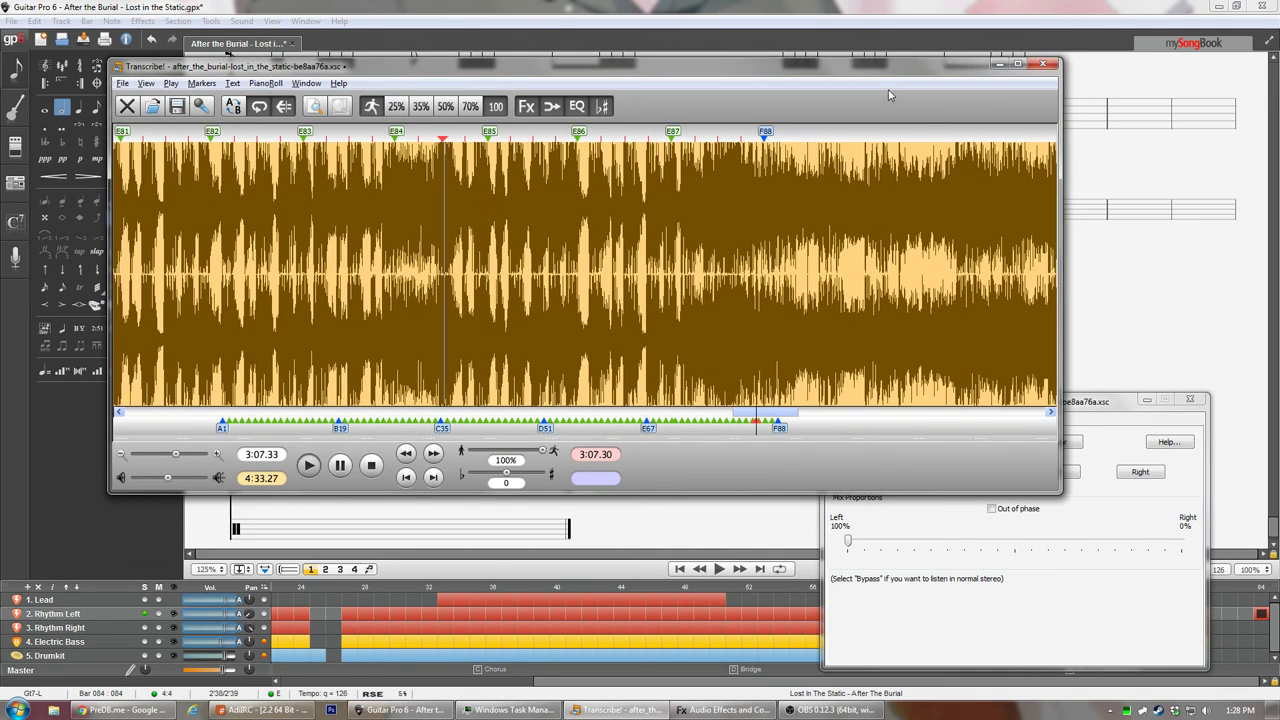
left_click(398, 160)
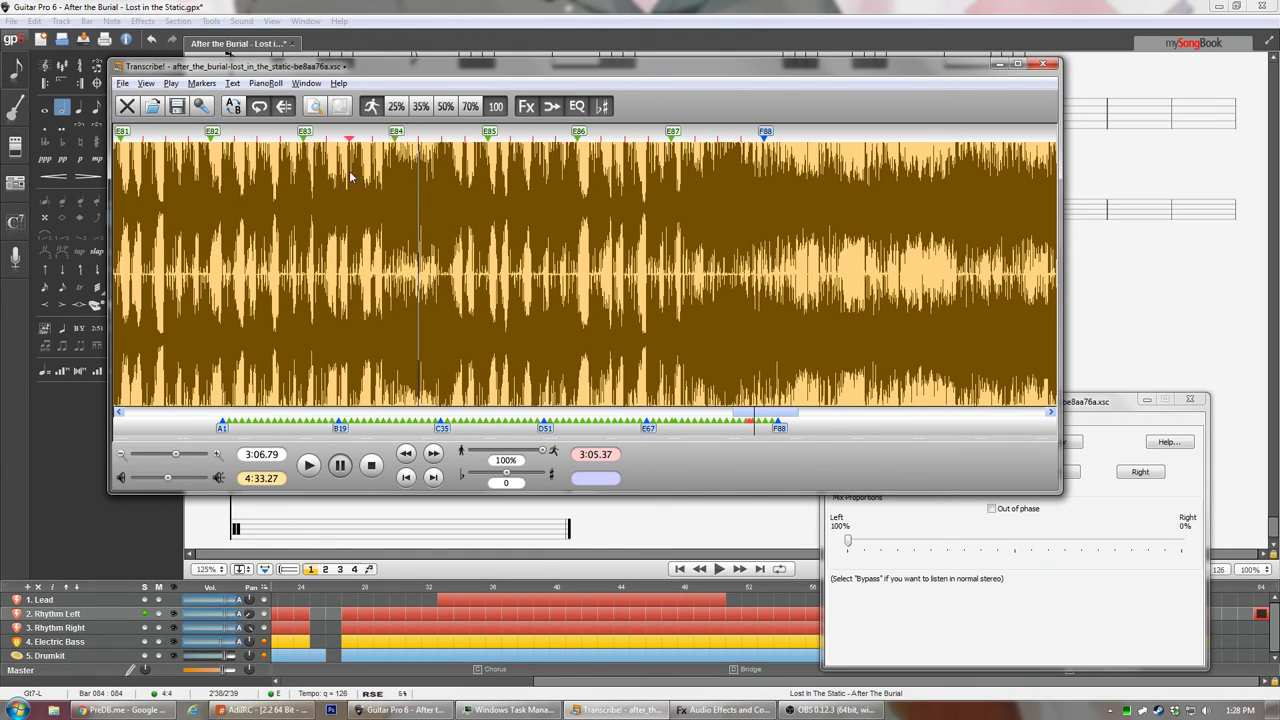
- Compare the recording around marker E84 with the Left and Right channels isolated in turn, finishing on the Left channel
key("space")
key("space")
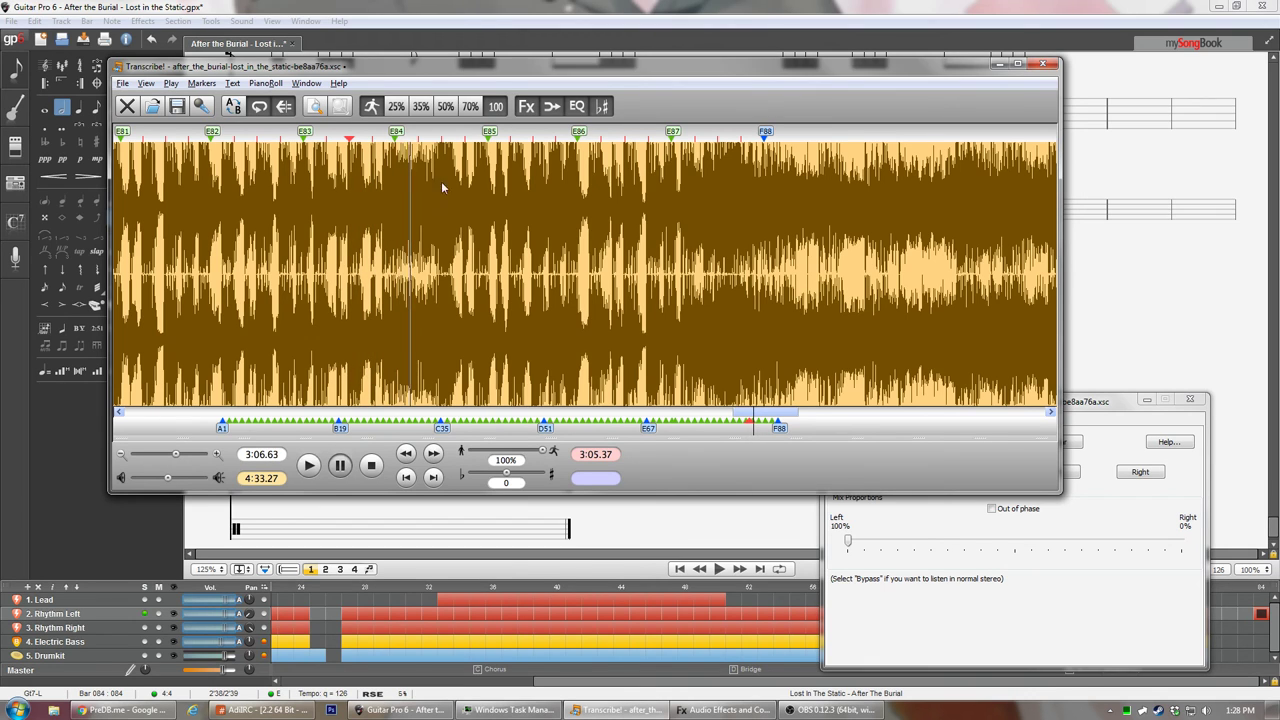
left_click(1138, 473)
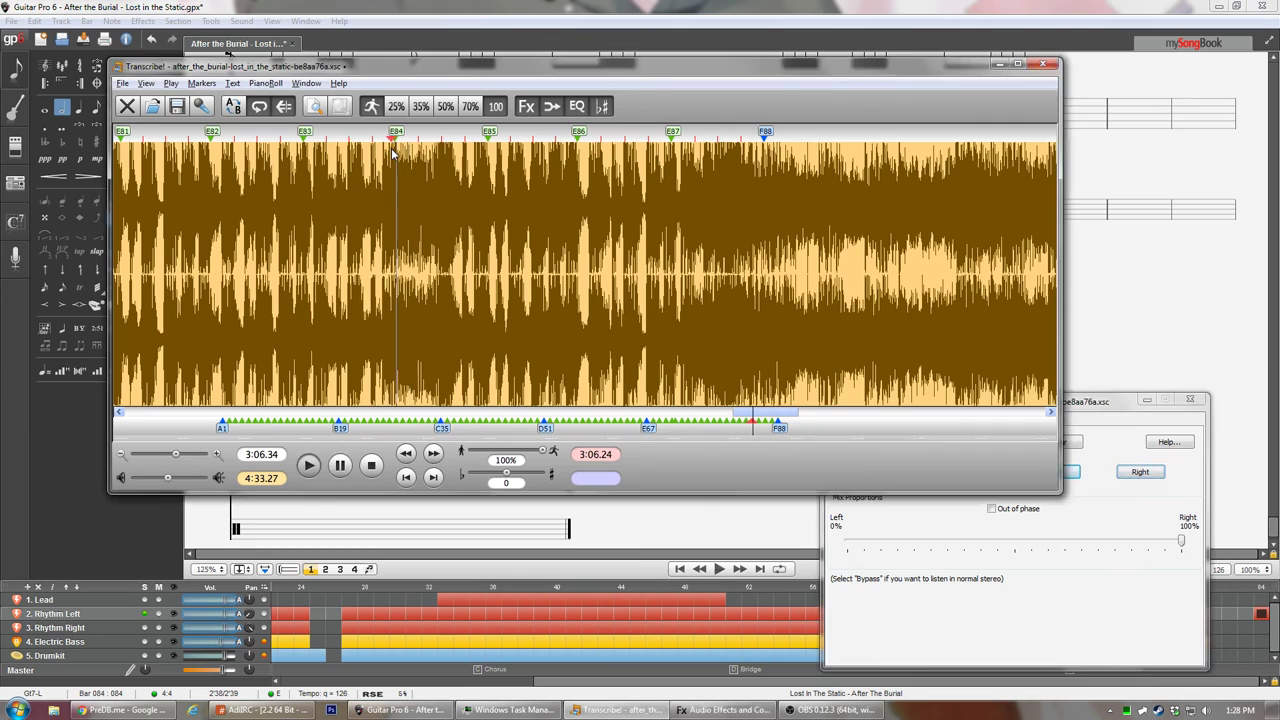
left_click(1048, 474)
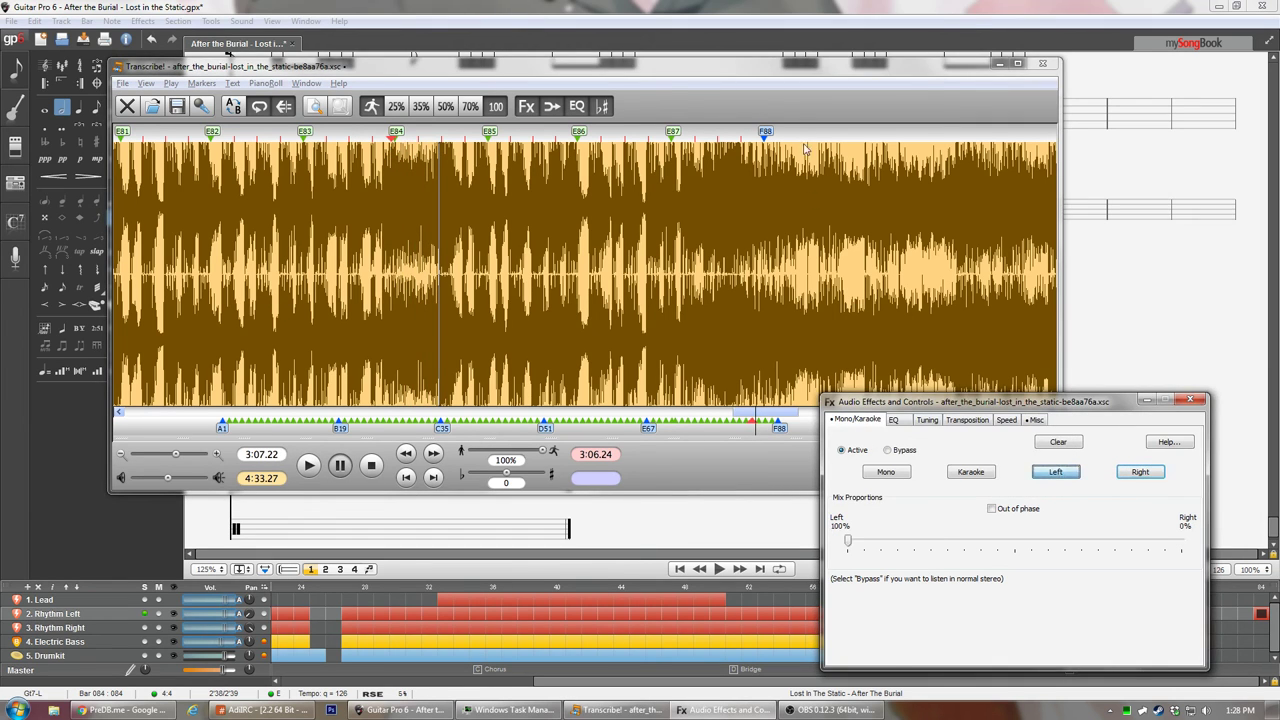
- Return to Guitar Pro 6 and copy bar 84 of the Rhythm Left track into bar 84 of the Rhythm Right track
left_click(795, 100)
key("alt+Tab")
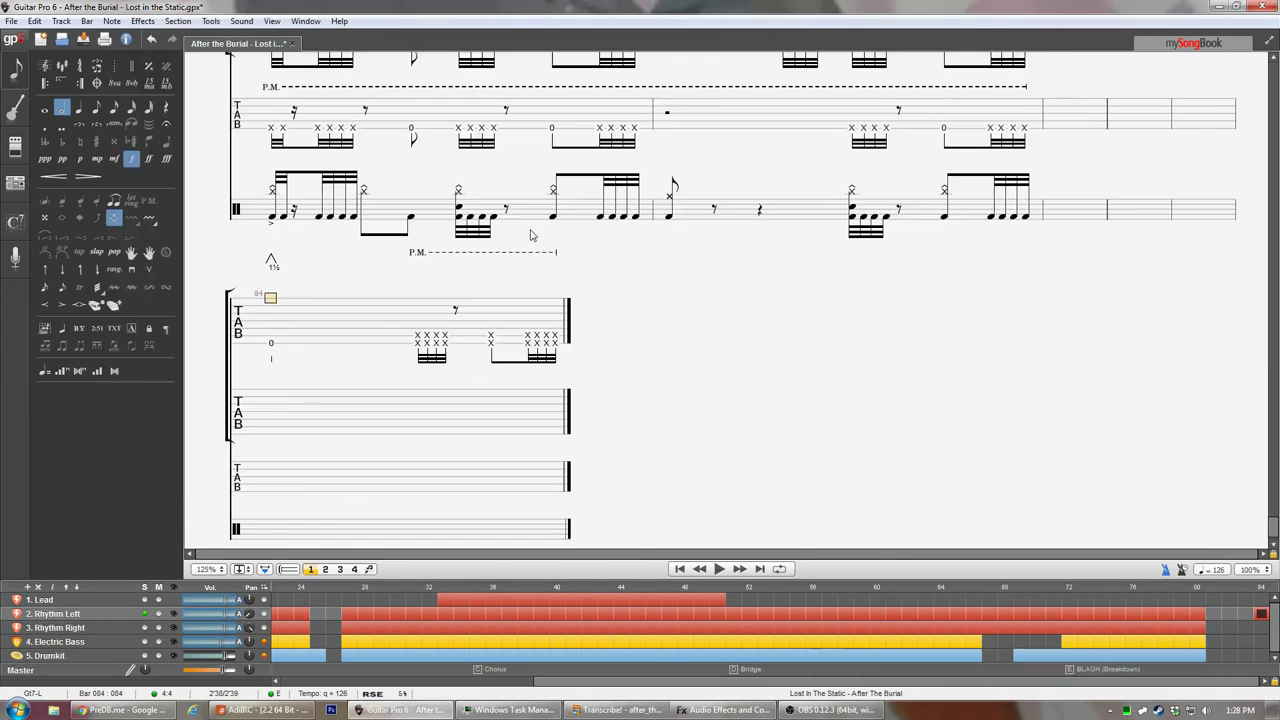
key("shift+End")
key("ctrl+c")
key("ctrl+Down")
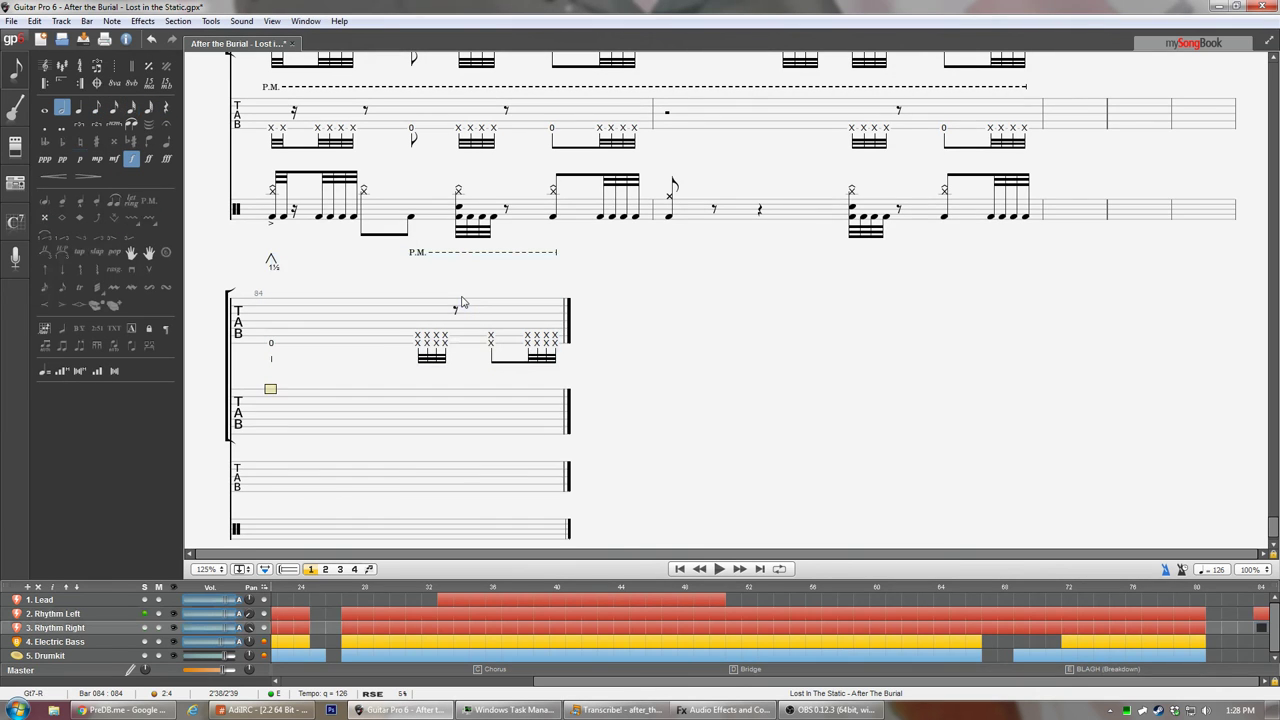
key("ctrl+v")
key("ctrl+Down")
- Switch to Transcribe!, replay the audio around marker E84, and apply the Bass select EQ preset in the audio effects
key("alt+Tab")
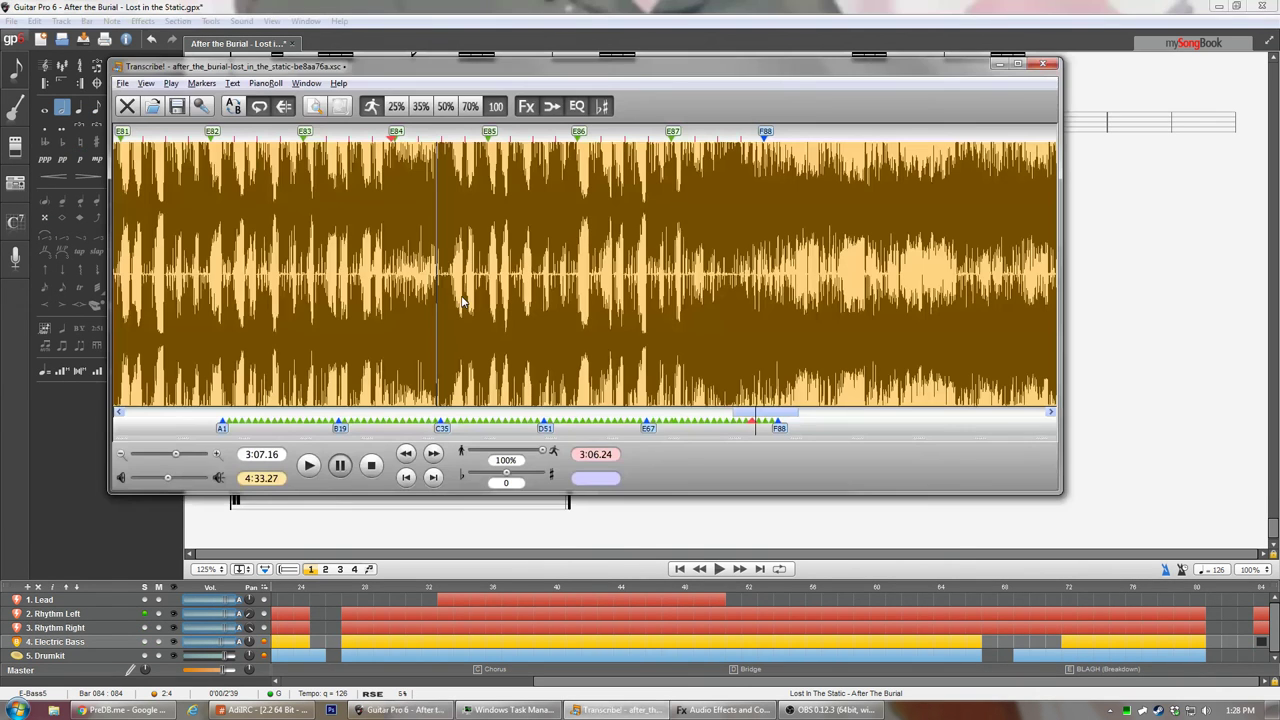
key("space")
key("space")
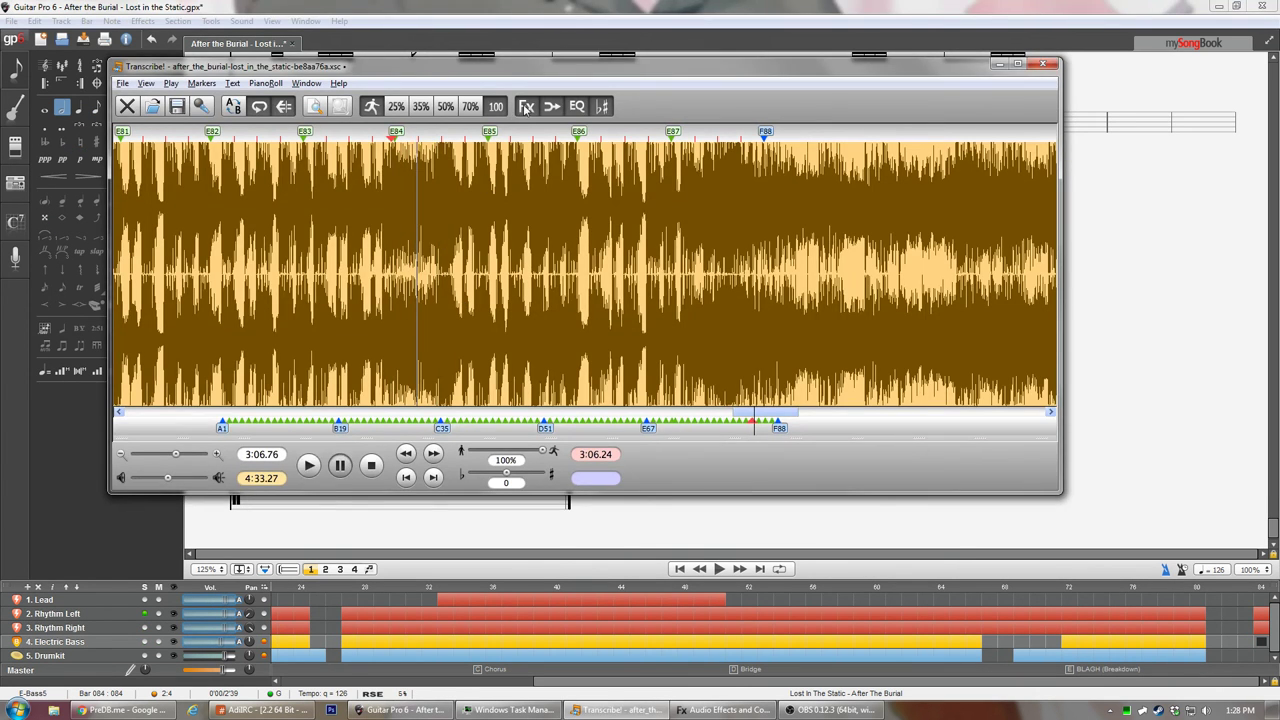
key("space")
left_click(525, 107)
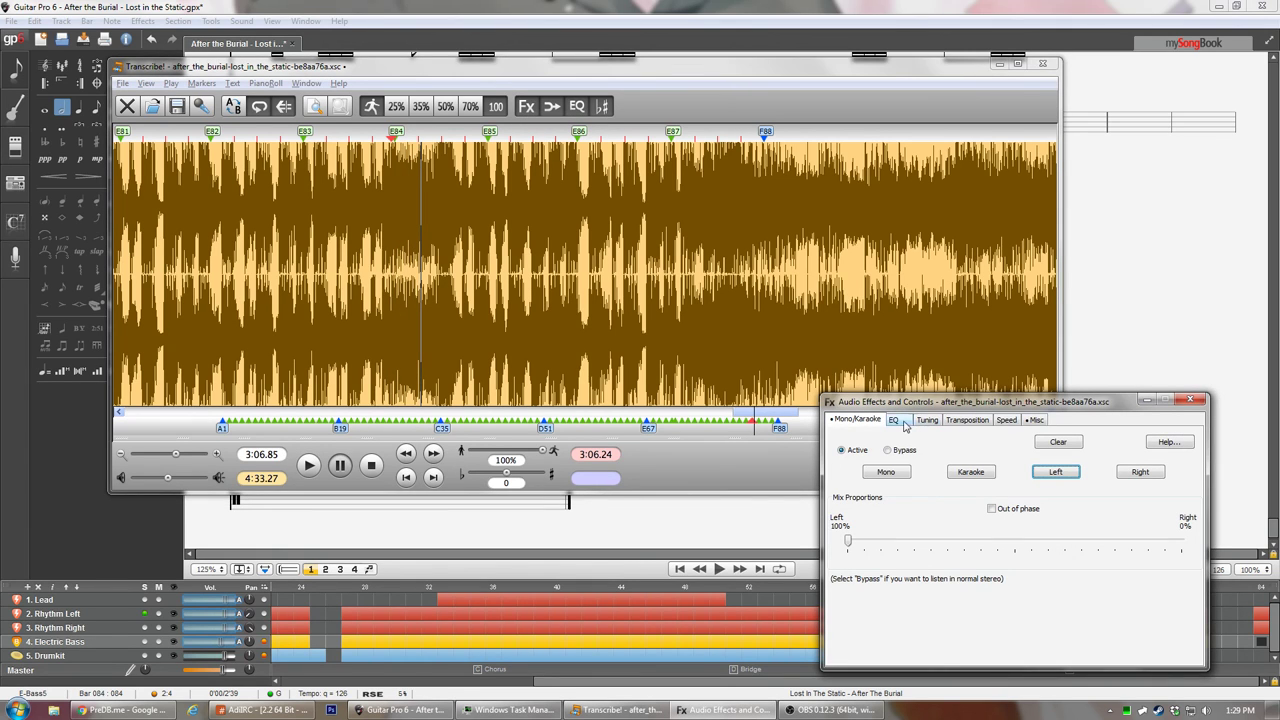
left_click(900, 425)
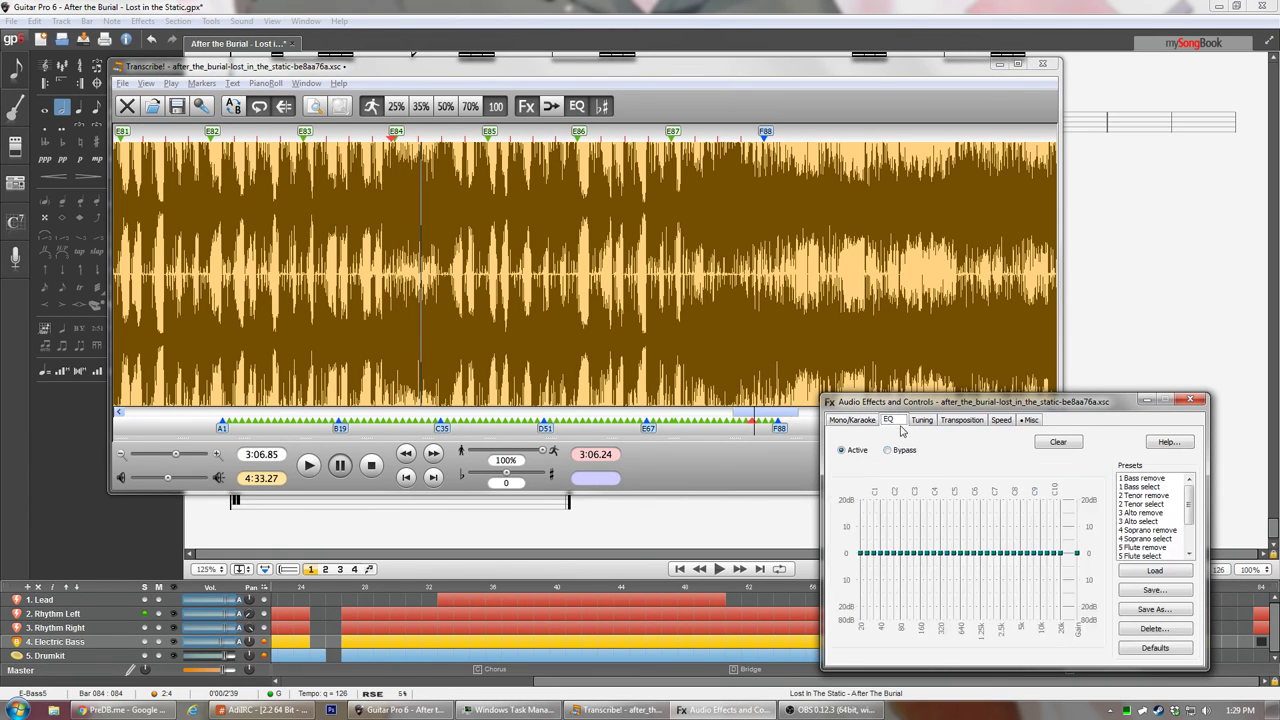
left_click(1141, 487)
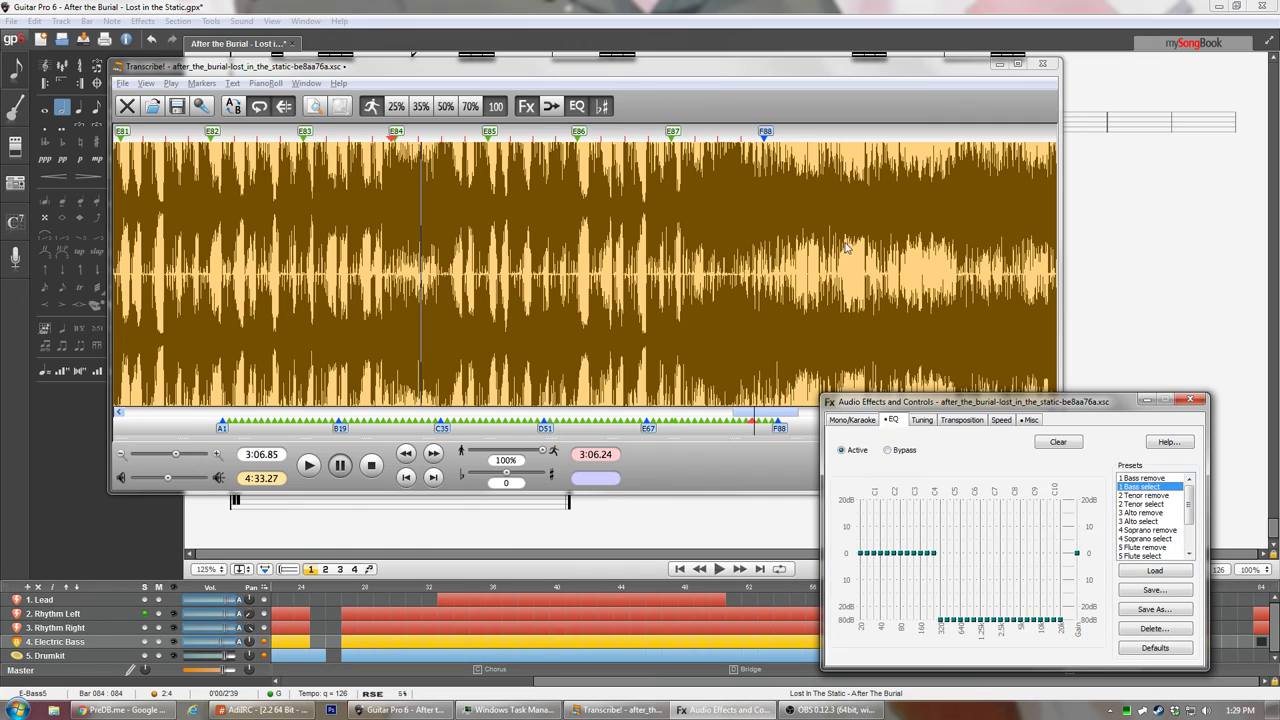
left_click(657, 320)
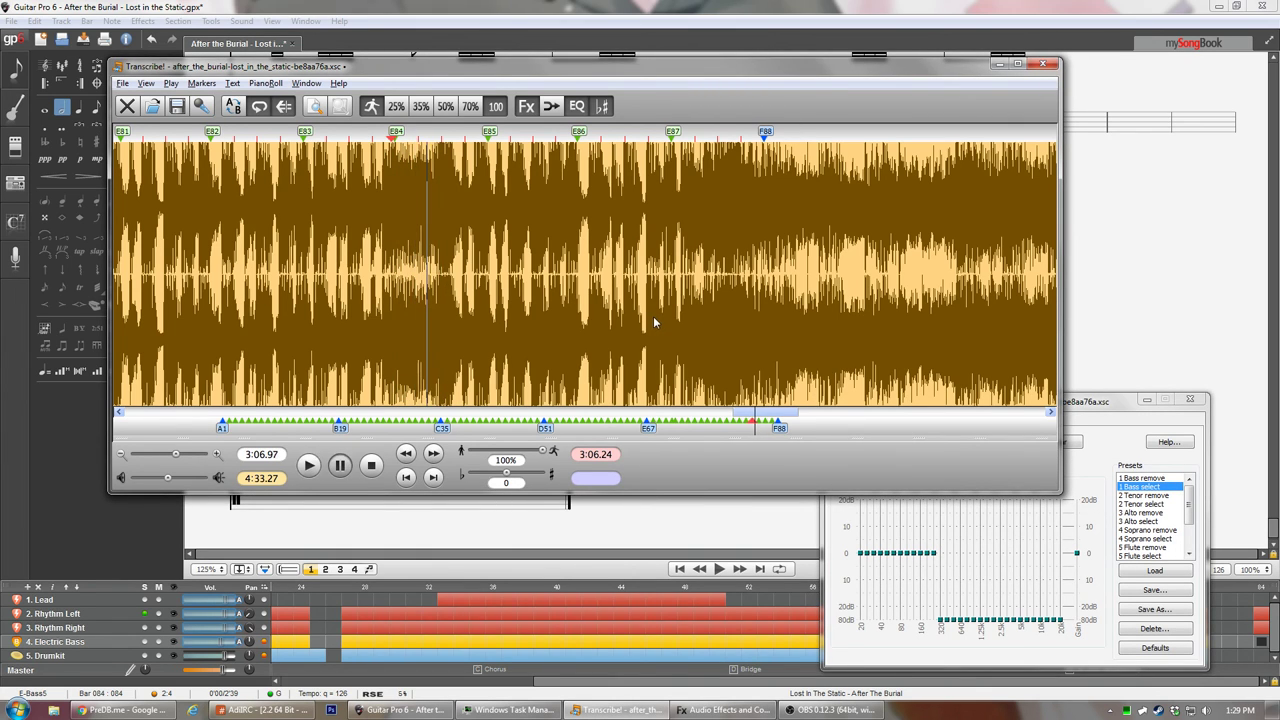
- Select the audio from marker E84 to E85, show its spectrum above the piano keyboard, and enlarge the spectrum view
left_click_drag(393, 159, 491, 162)
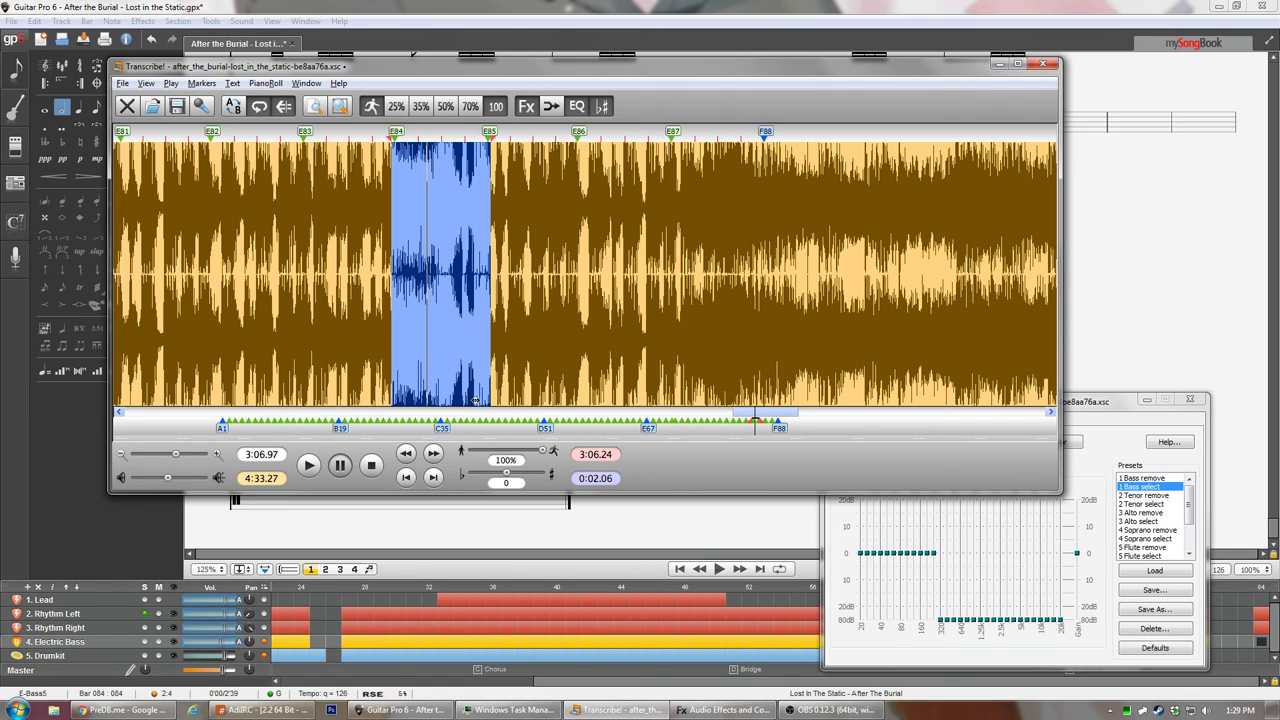
left_click(150, 84)
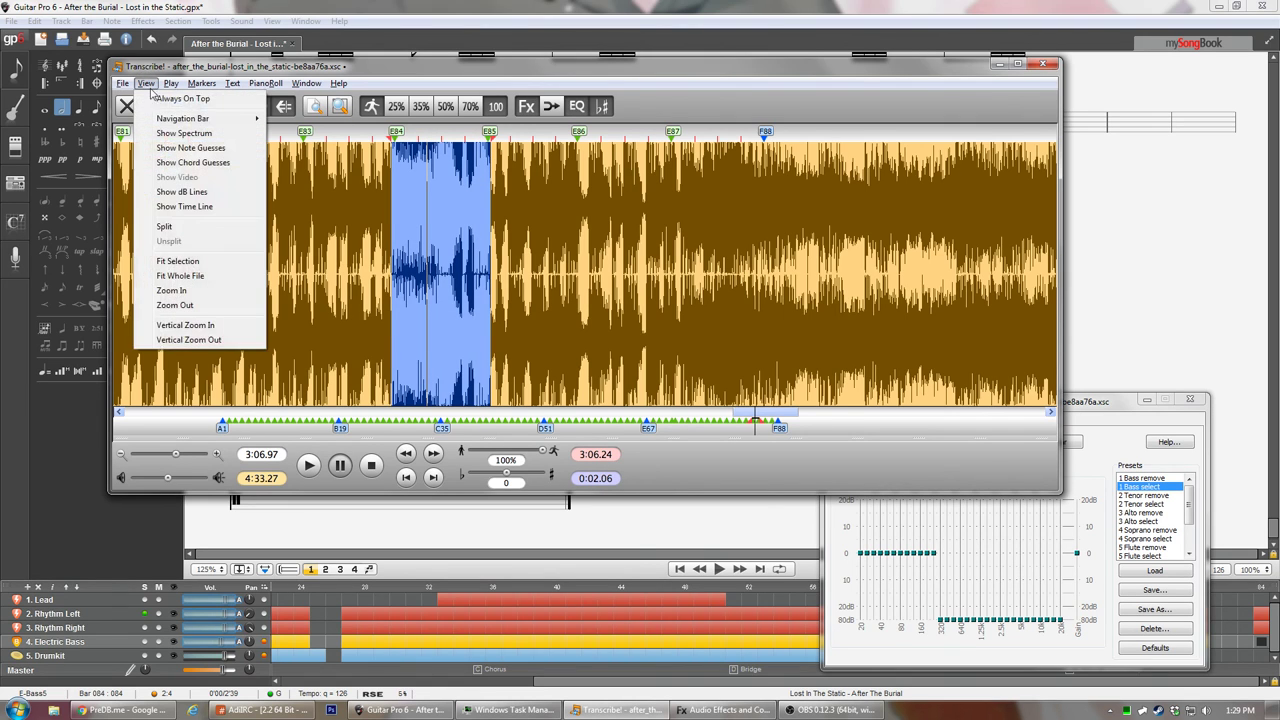
left_click(160, 134)
left_click_drag(508, 441, 508, 308)
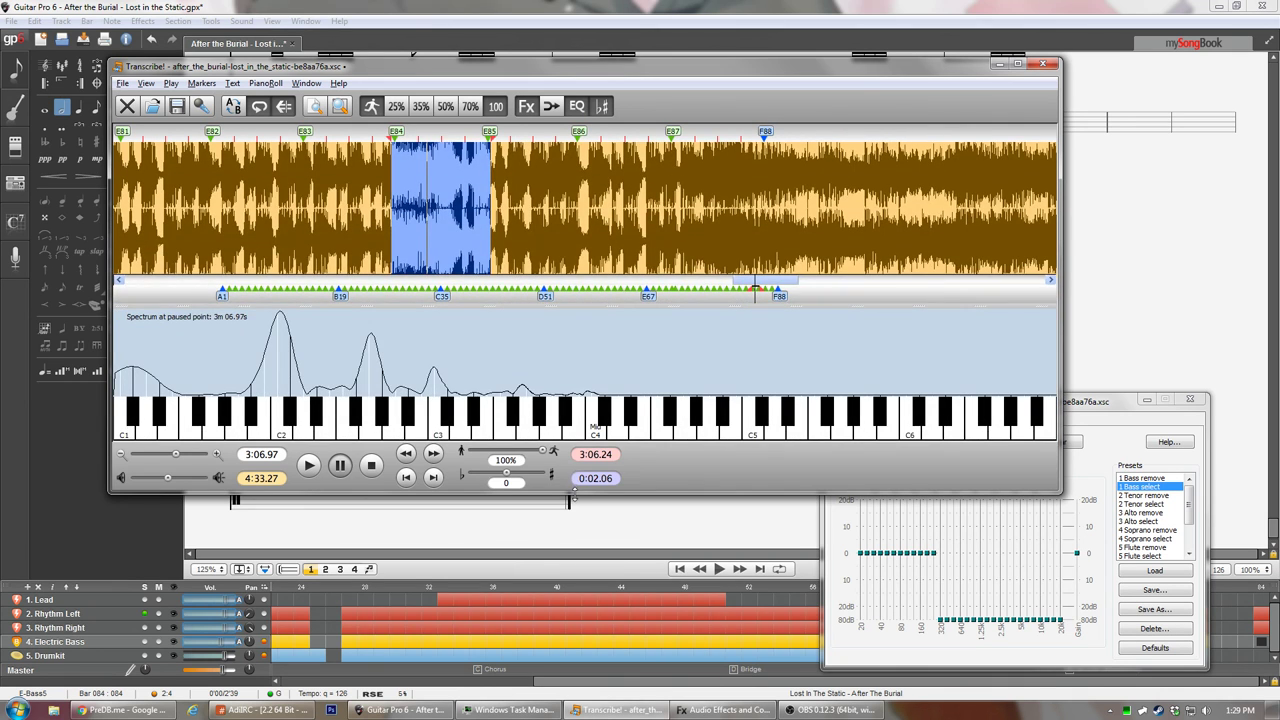
left_click_drag(573, 494, 573, 637)
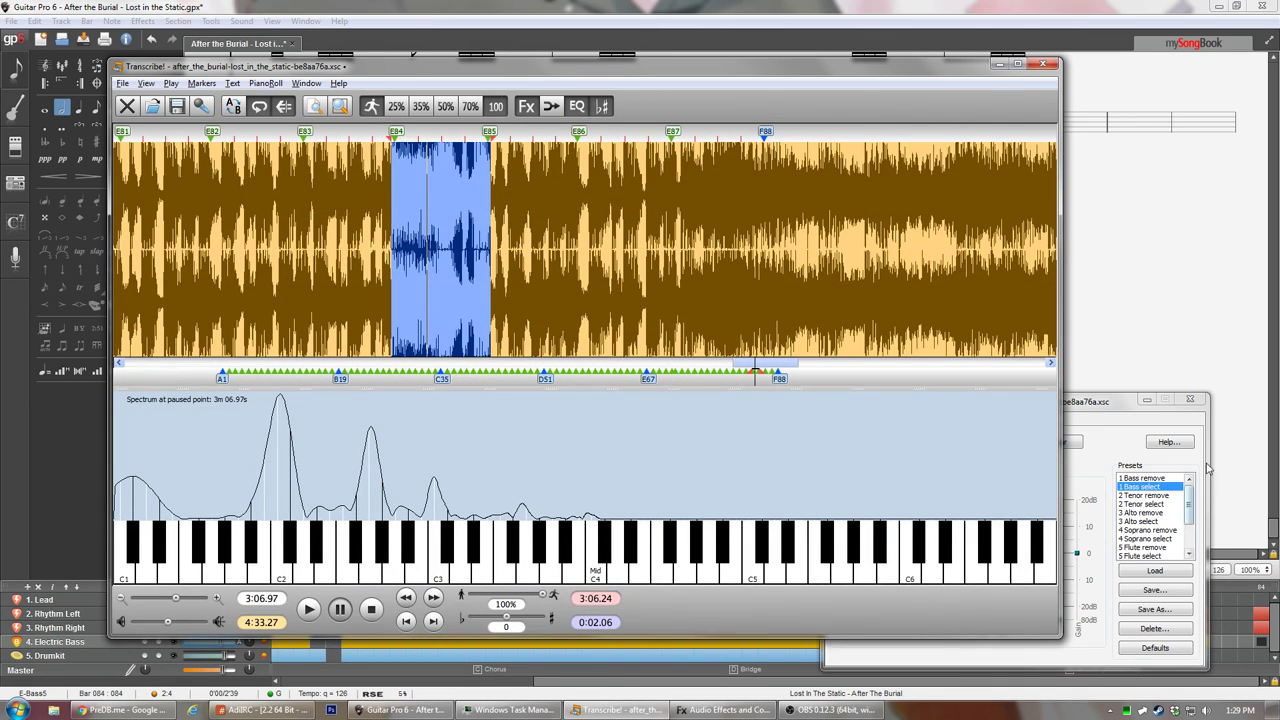
- Minimize the audio effects window and examine the spectrum early in the E84 selection, extending the piano keyboard view down to C0
left_click(1142, 424)
left_click(1147, 400)
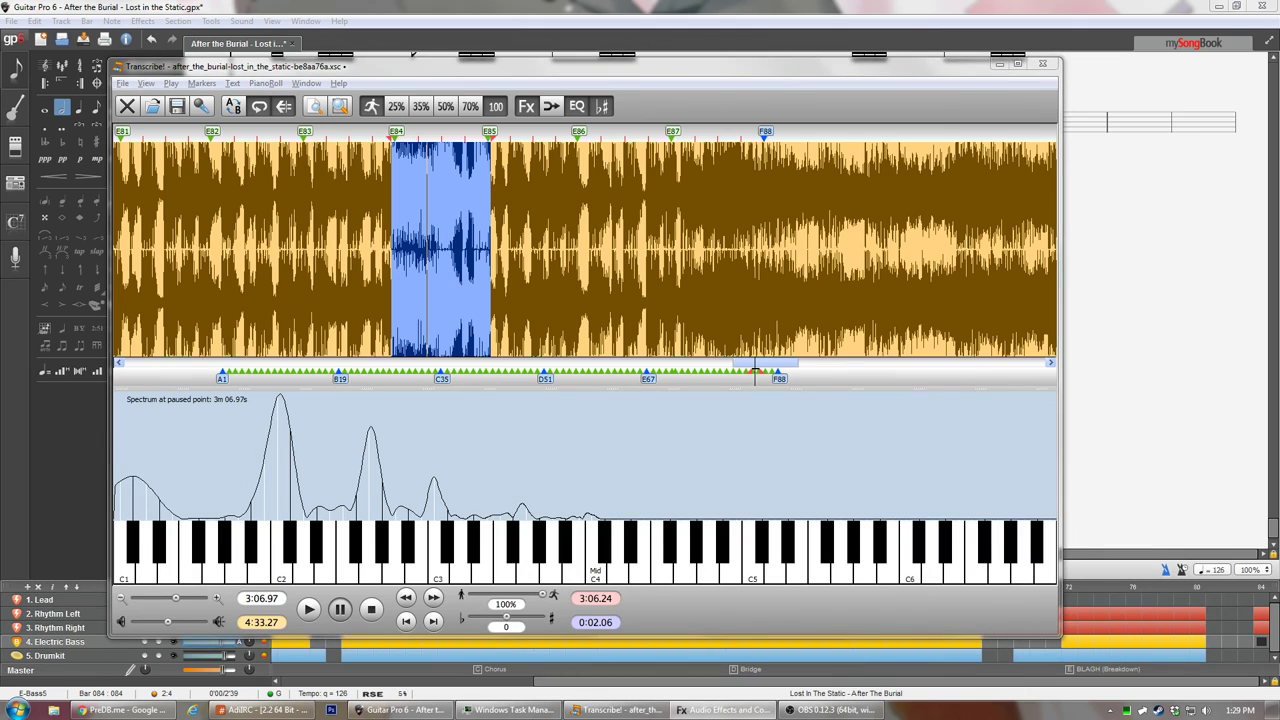
left_click_drag(633, 66, 691, 68)
left_click(464, 352)
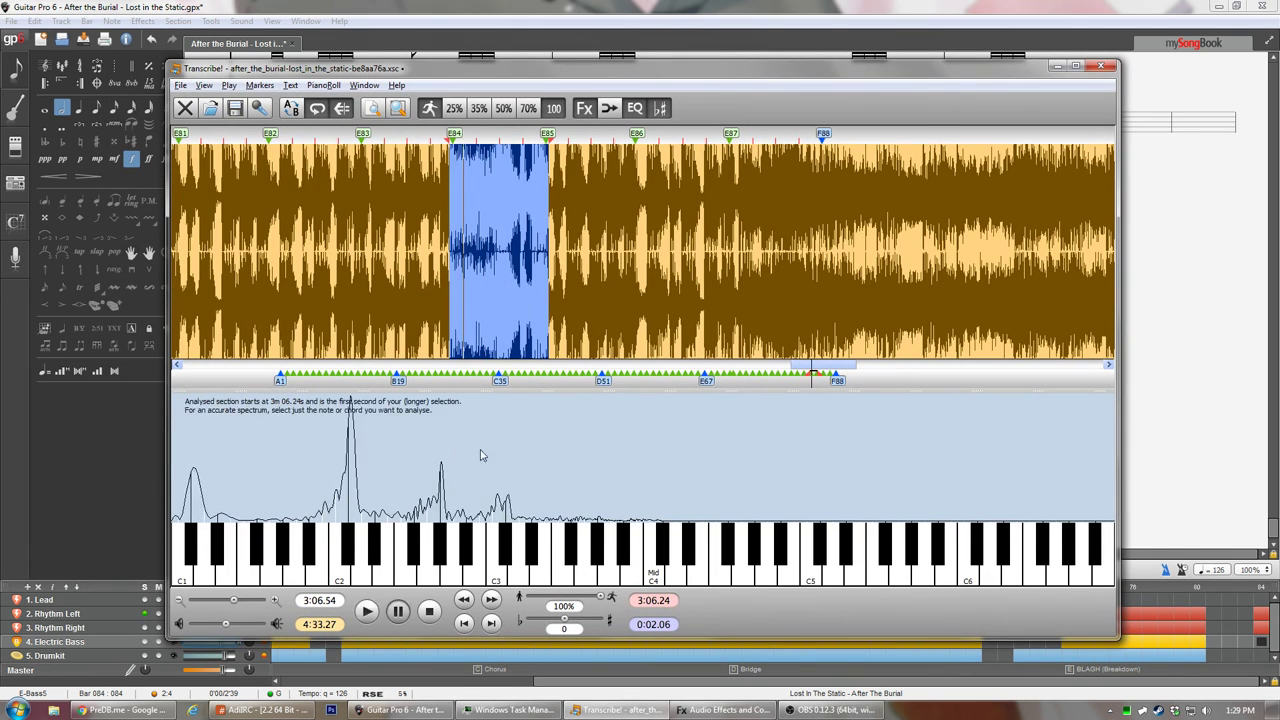
left_click_drag(348, 543, 630, 550)
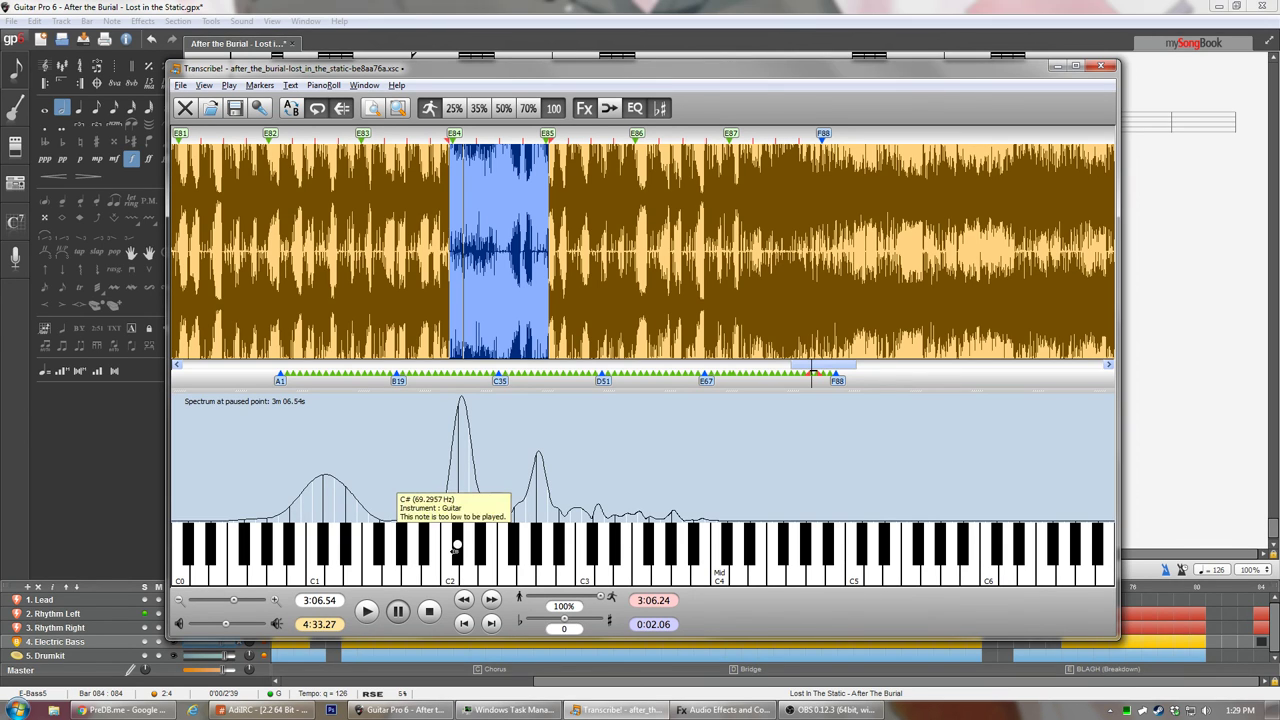
- Play the E84 selection, shorten it to the first 1.02 seconds, and listen to the sustained bass note
key("space")
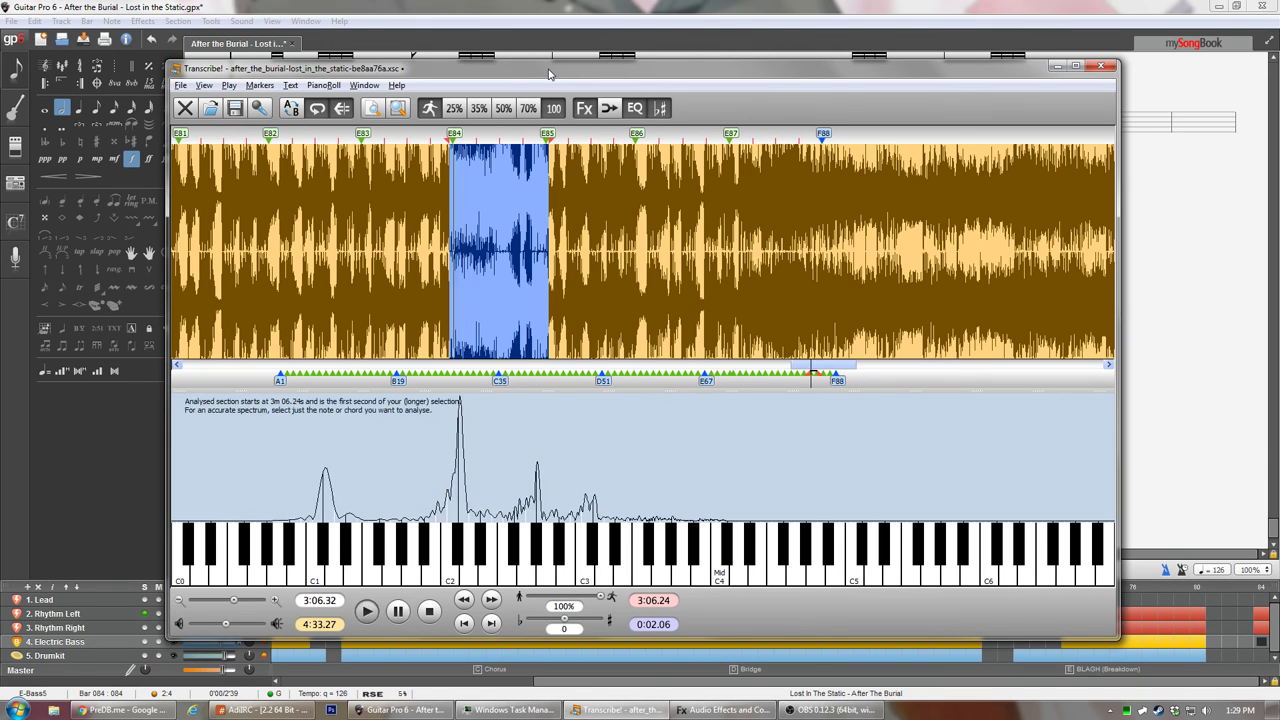
key("space")
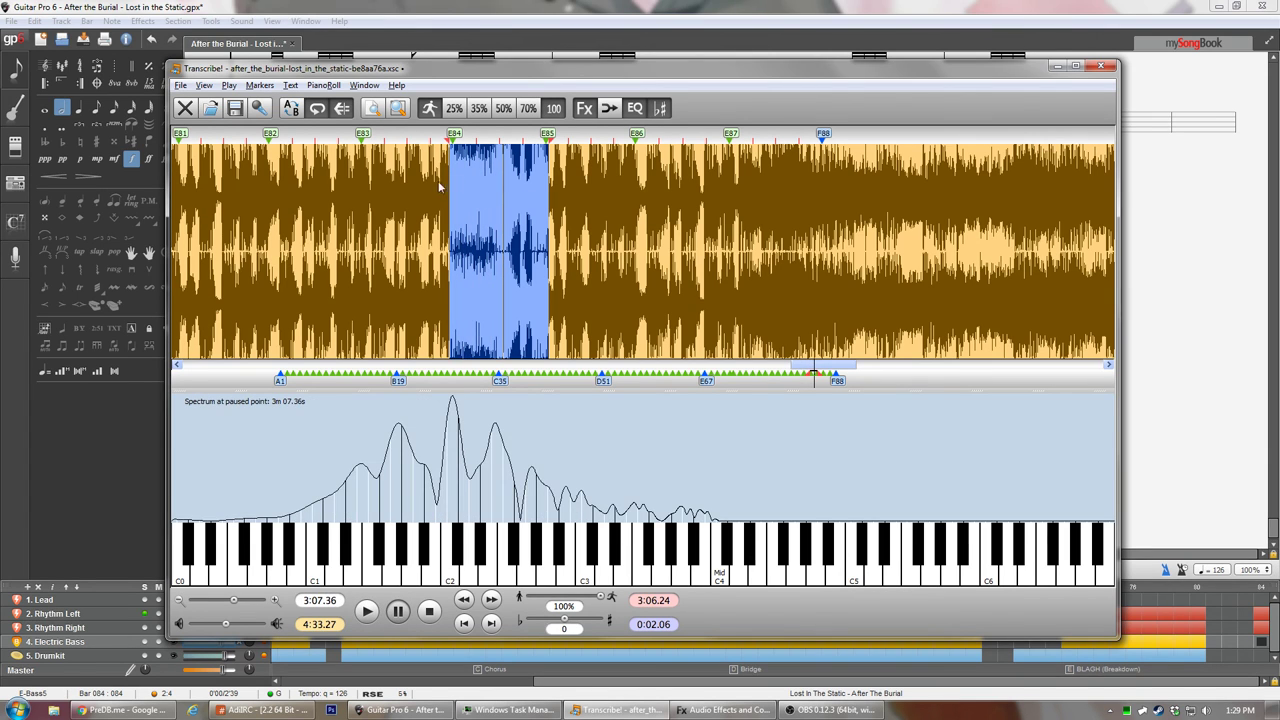
left_click_drag(549, 170, 500, 170)
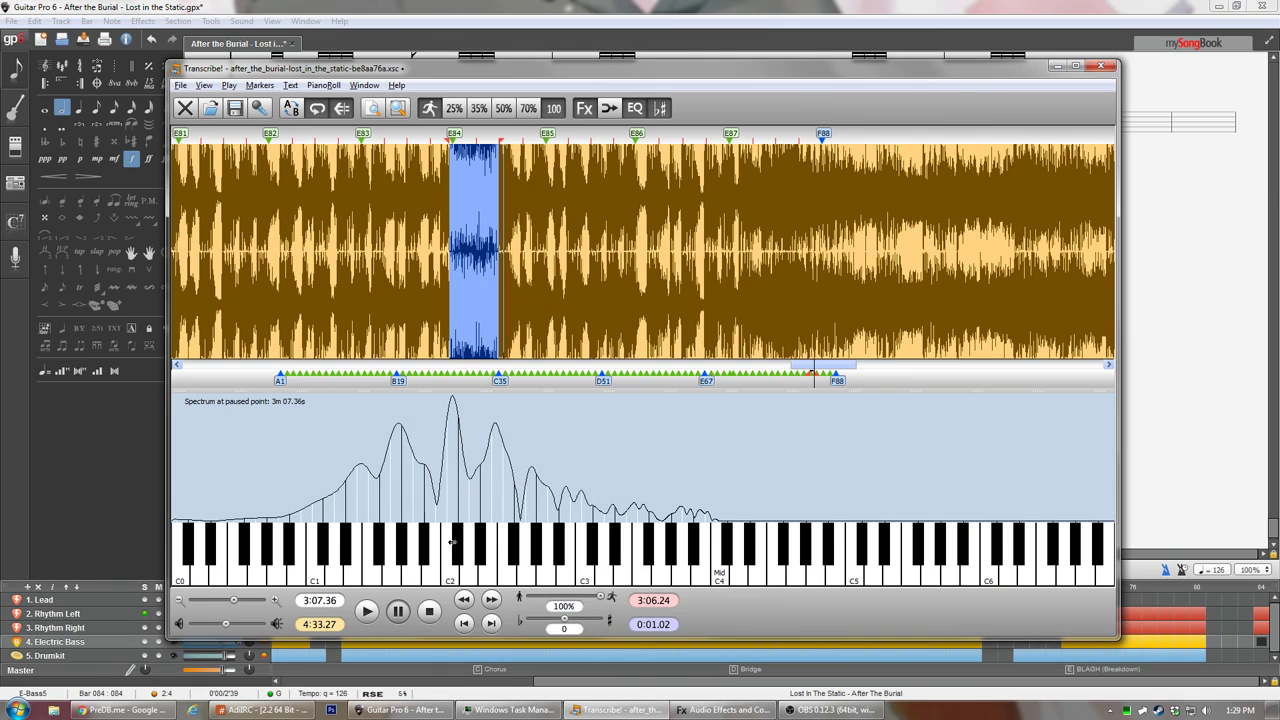
key("space")
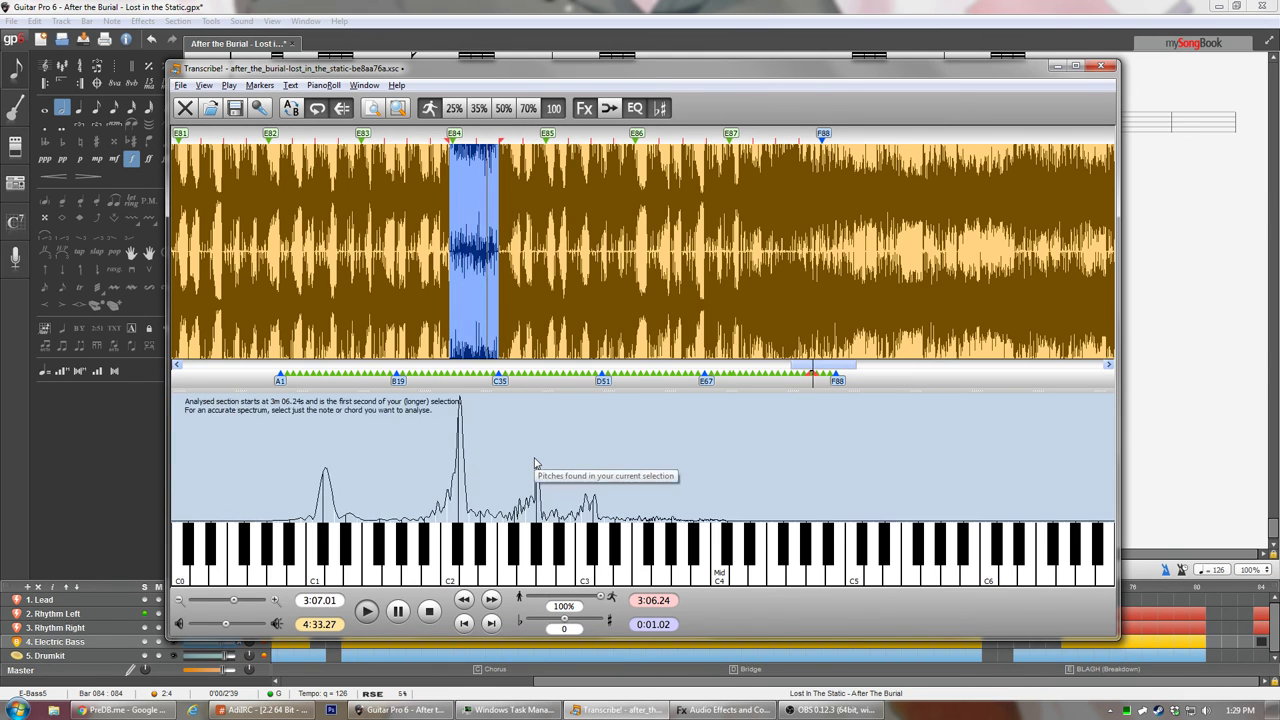
key("space")
- Place the Guitar Pro 6 cursor on the Electric Bass's lowest string at the start of bar 84 and return to Transcribe!
key("alt+Tab")
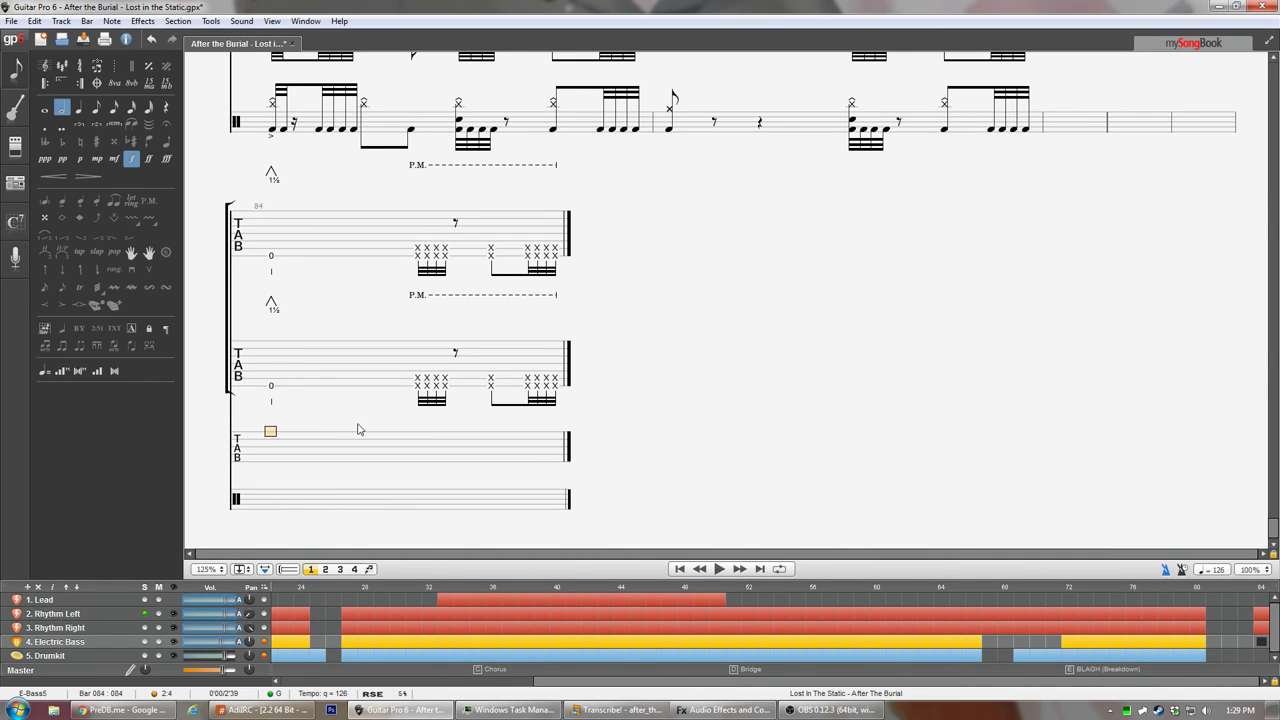
left_click(277, 469)
key("alt+Tab")
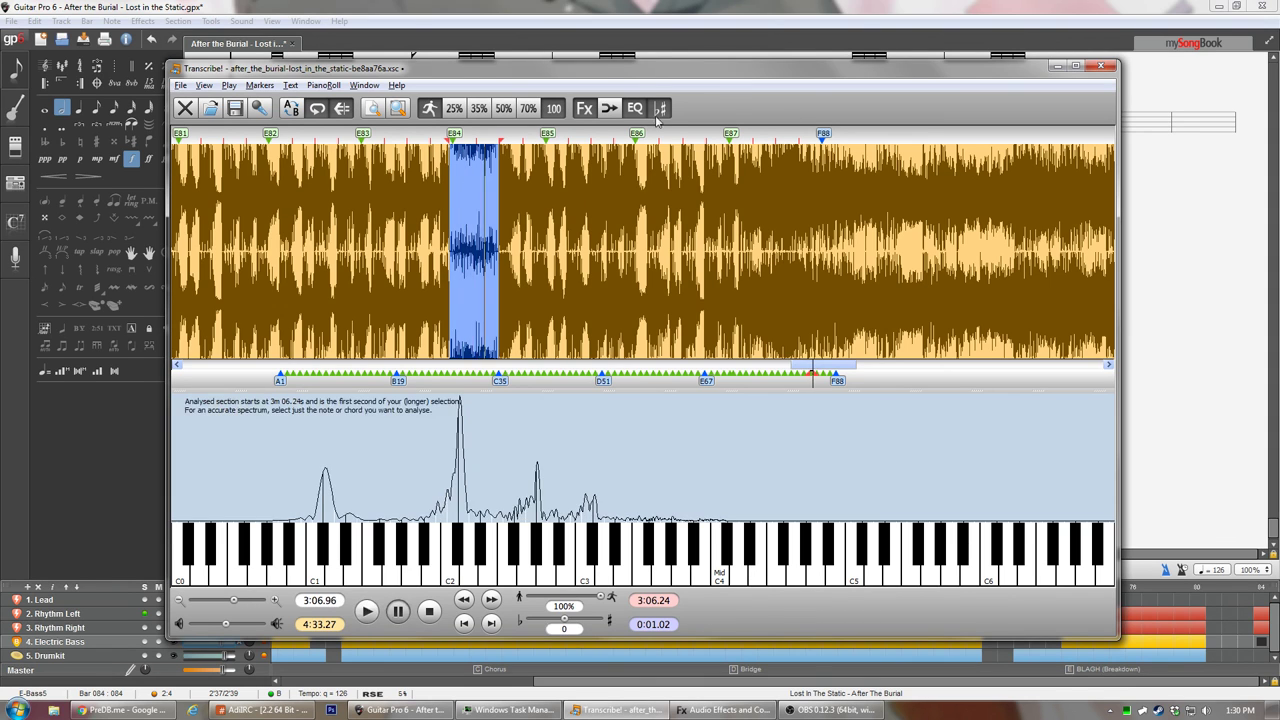
- Play the recording from markers E83 and E84 and compare the bass note's pitch with the piano keys around C2
left_click(364, 176)
key("space")
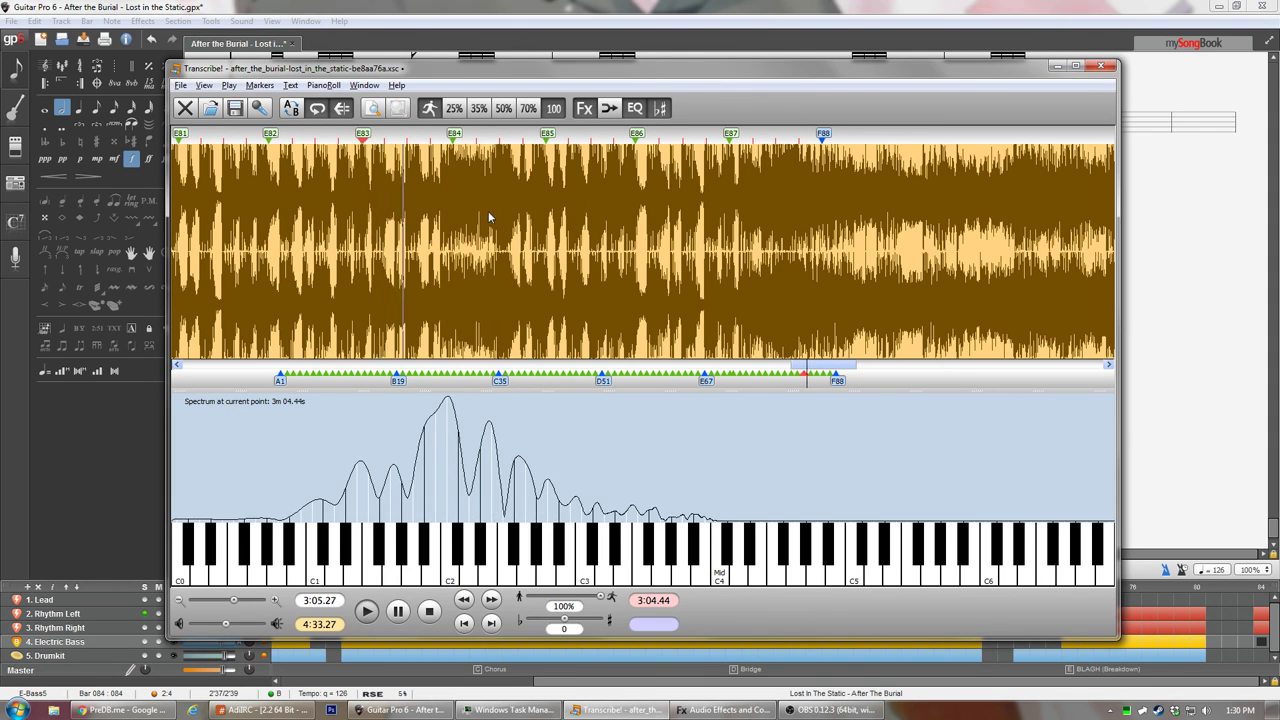
left_click(448, 176)
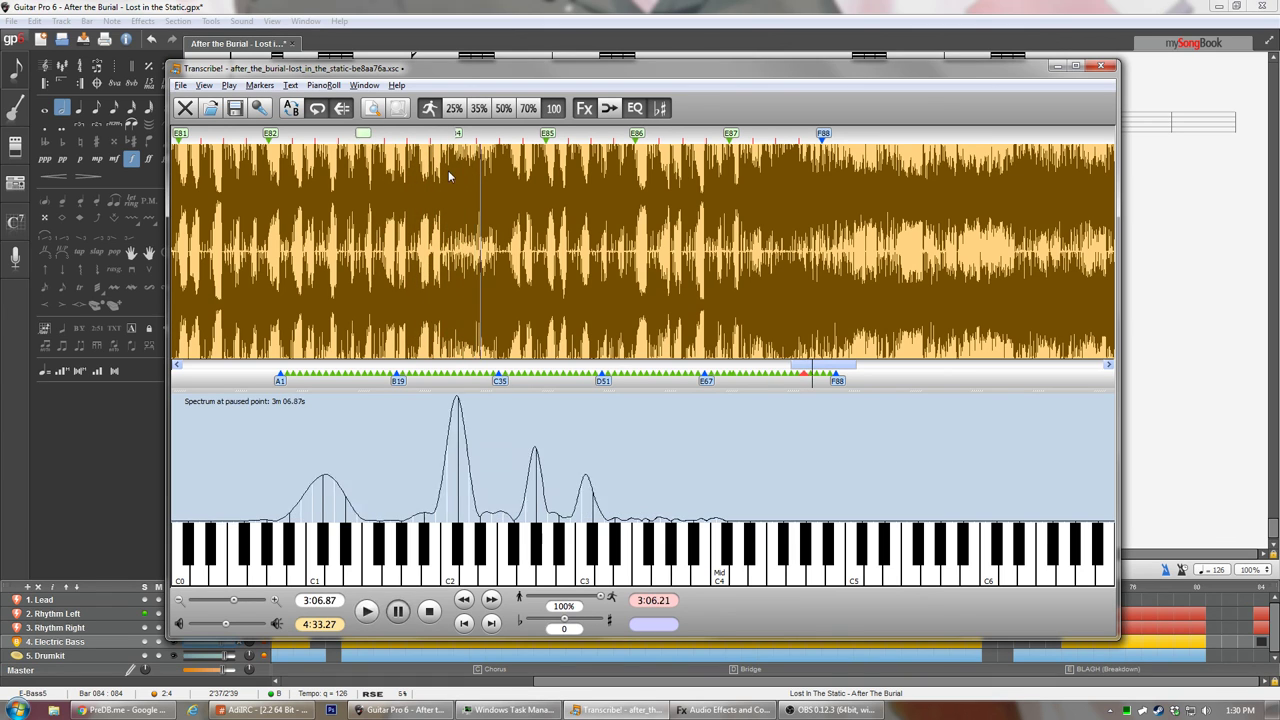
left_click(455, 531)
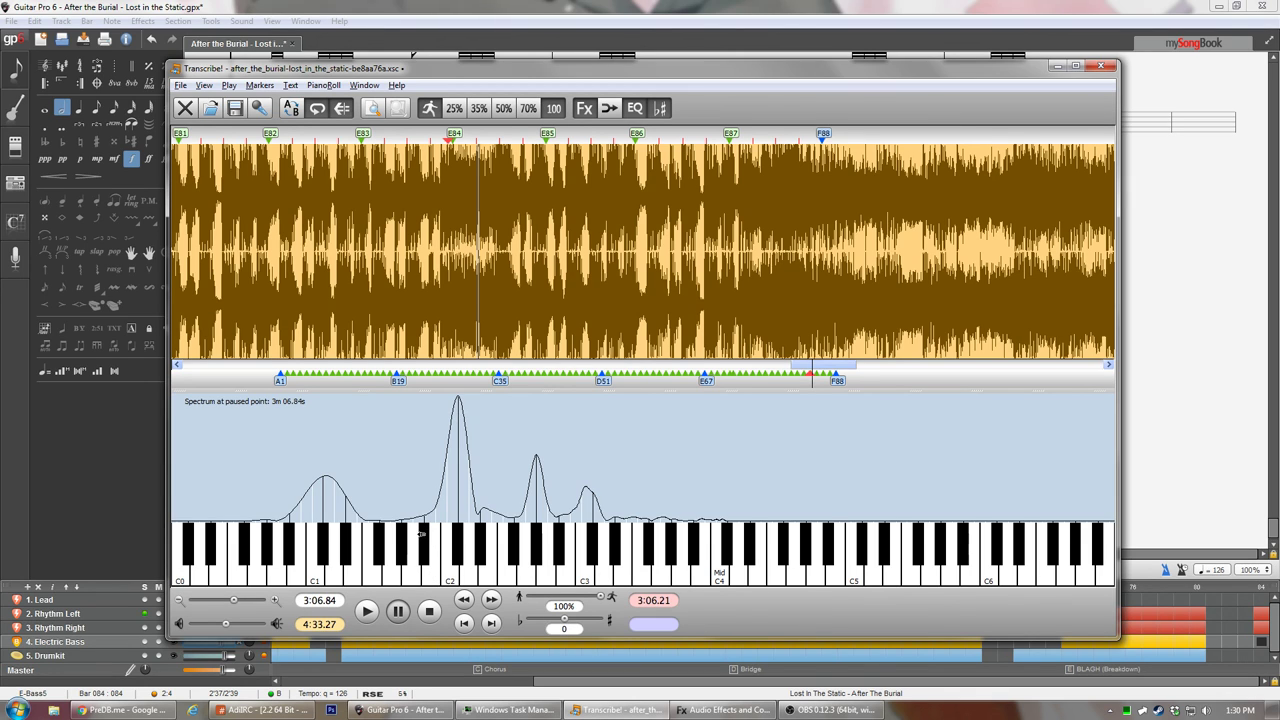
left_click(422, 534)
key("space")
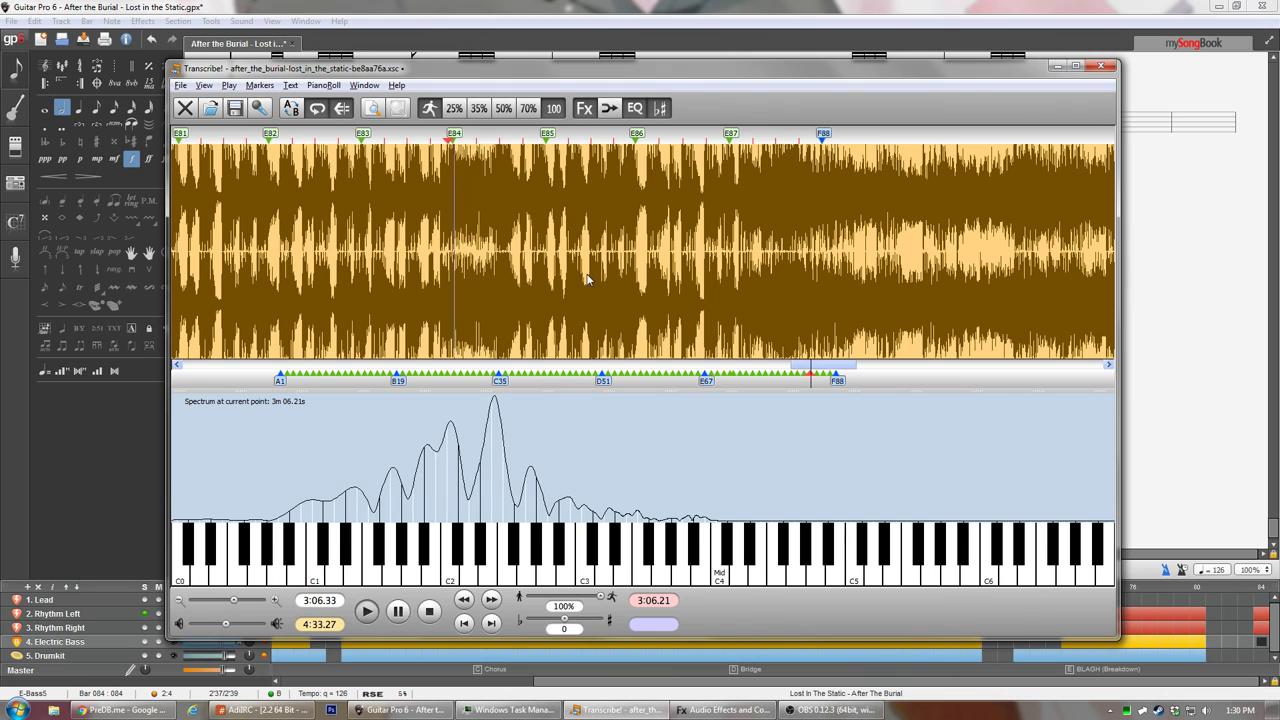
key("space")
- In Guitar Pro 6, enter a half note at fret 3 on the Electric Bass's lowest string in bar 84 and play the bar
left_click(677, 6)
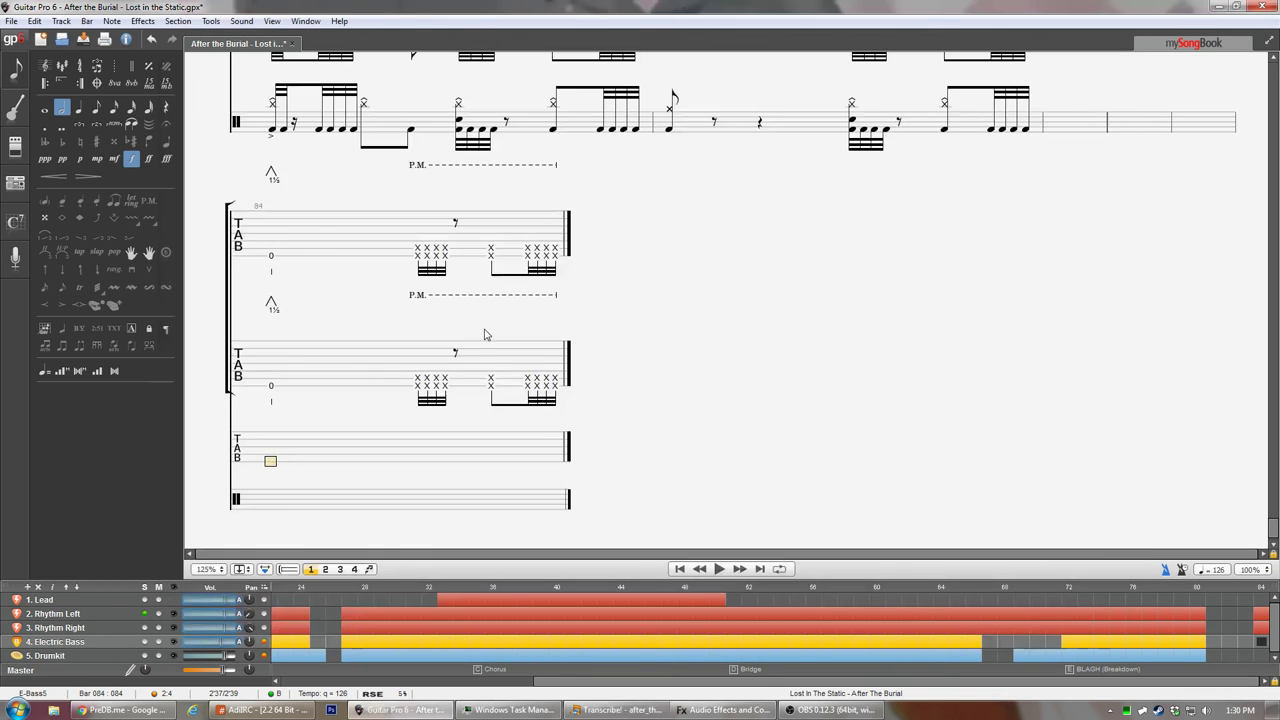
type("3")
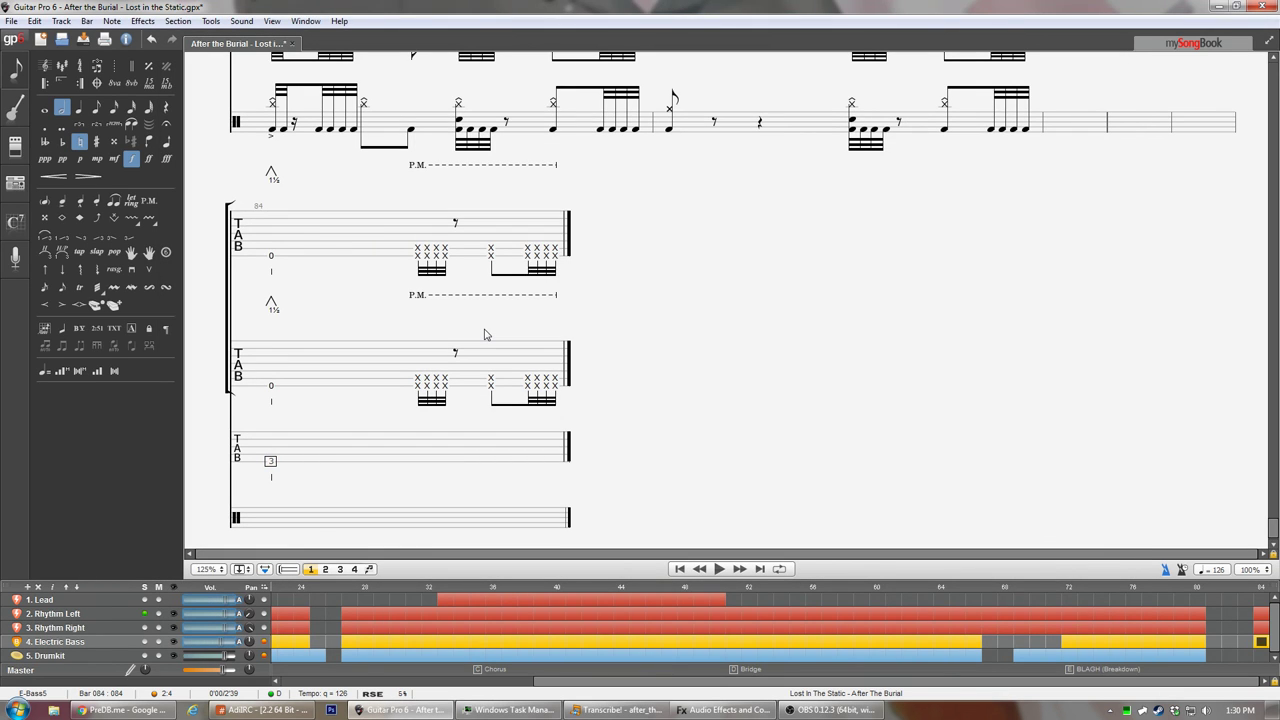
key("space")
key("space")
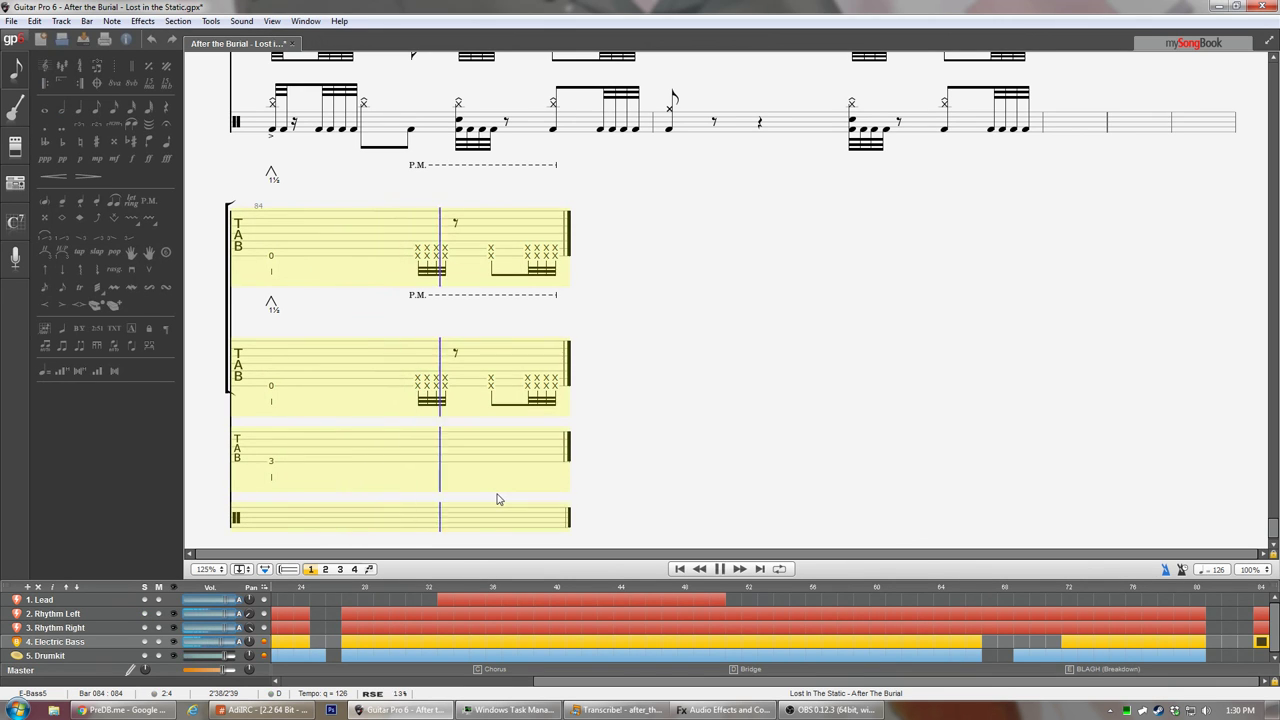
- Add four muted 32nd notes on the Electric Bass's lowest string after the half note in bar 84
key("Right")
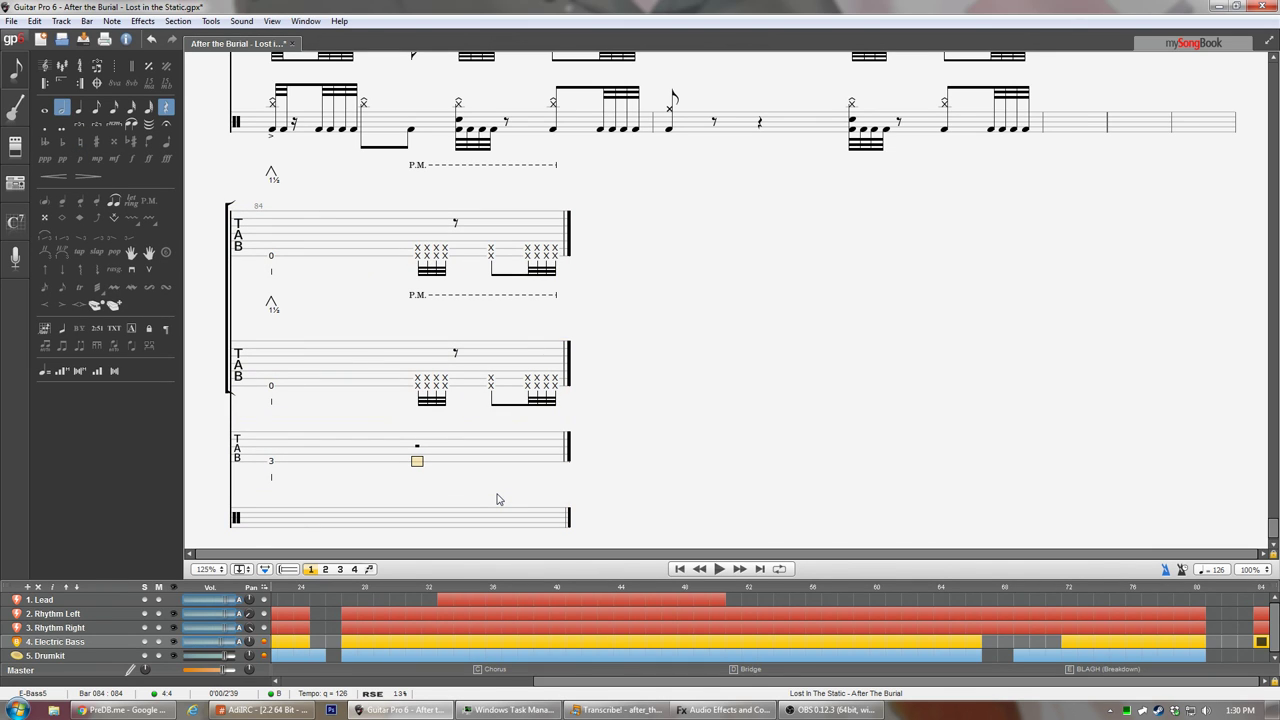
key("minus")
key("minus")
key("minus")
key("x")
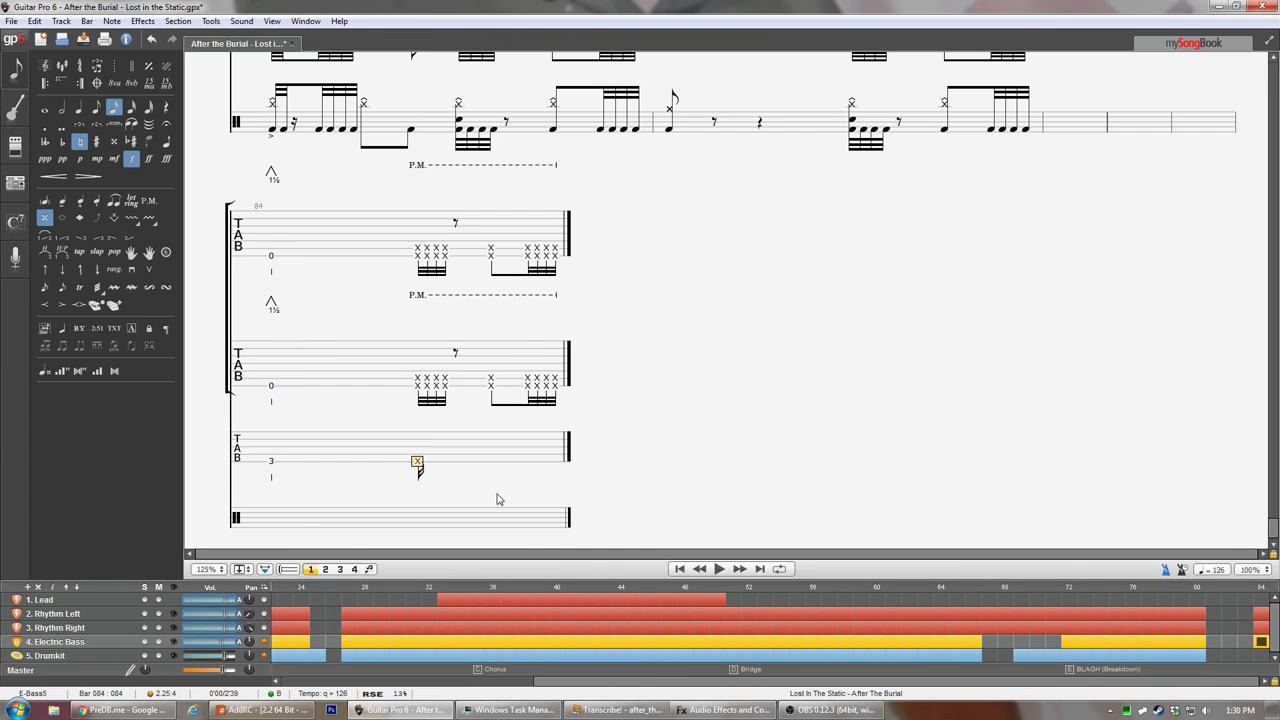
key("plus")
key("c")
key("c")
key("c")
key("Right")
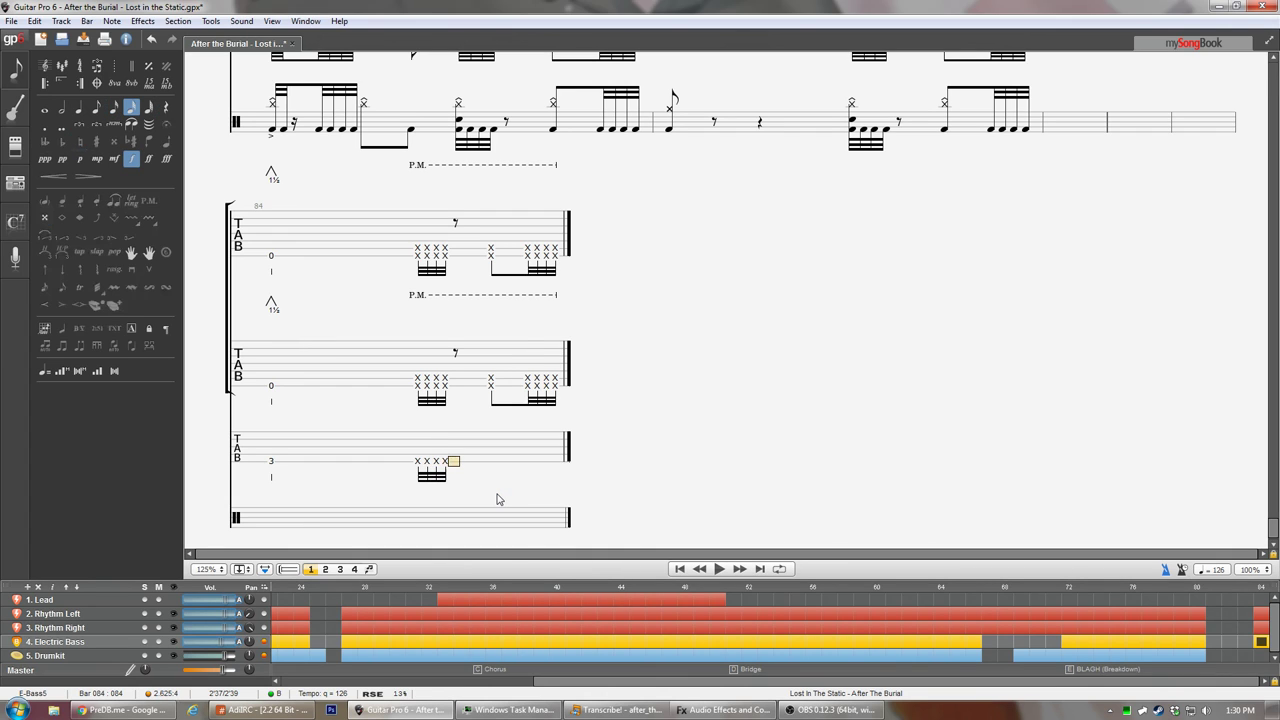
- Add an eighth rest and a muted eighth note on the Electric Bass's lowest string after the 32nd notes in bar 84
key("r")
key("plus")
key("plus")
key("x")
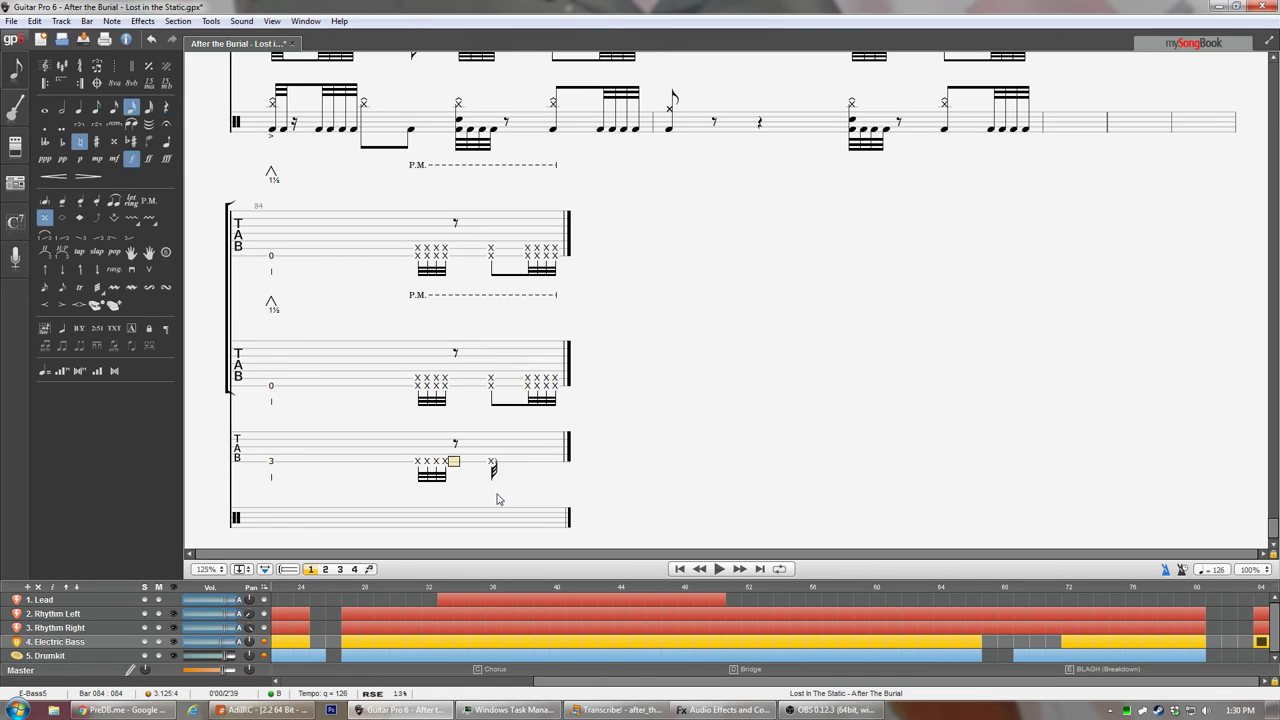
key("minus")
key("plus")
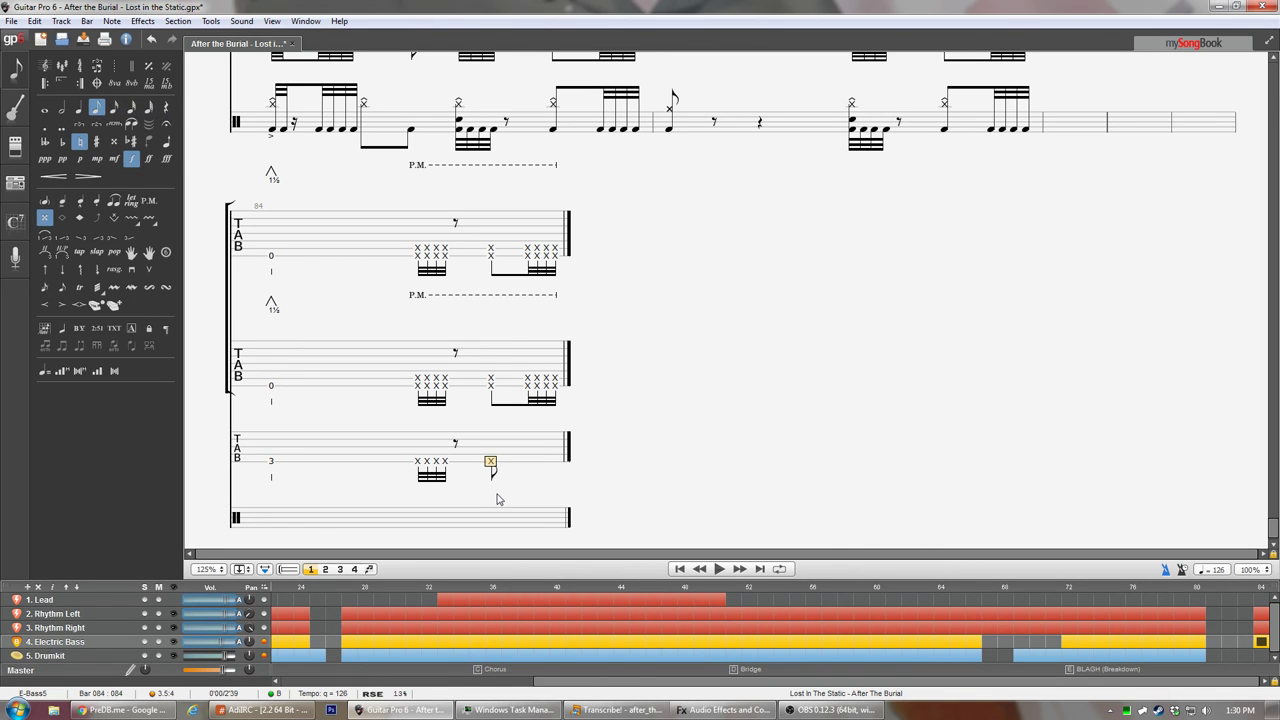
- Copy the Electric Bass's four muted 32nd notes to the end of bar 84
key("Left")
key("Left")
key("shift+Left")
key("shift+Left")
key("shift+Left")
key("c")
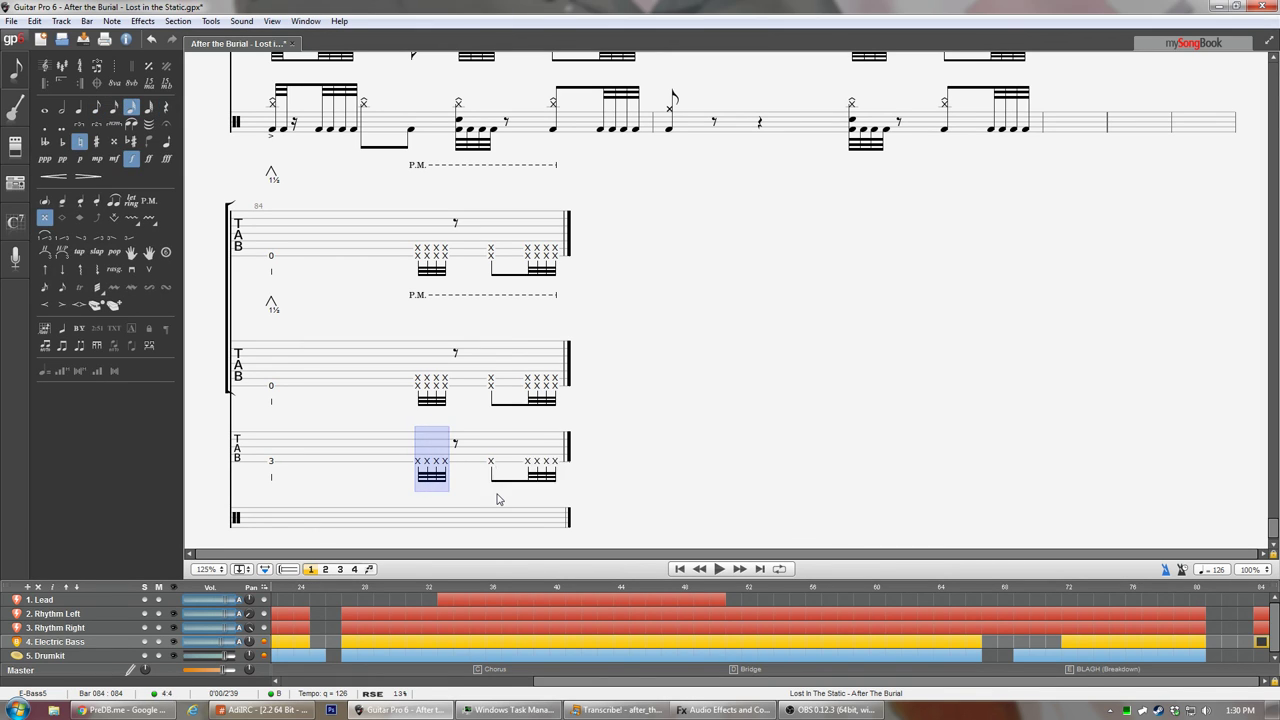
- Play bar 84 to check the bass part against the guitars, stop, and return the cursor to the bar's first note
key("Left")
key("space")
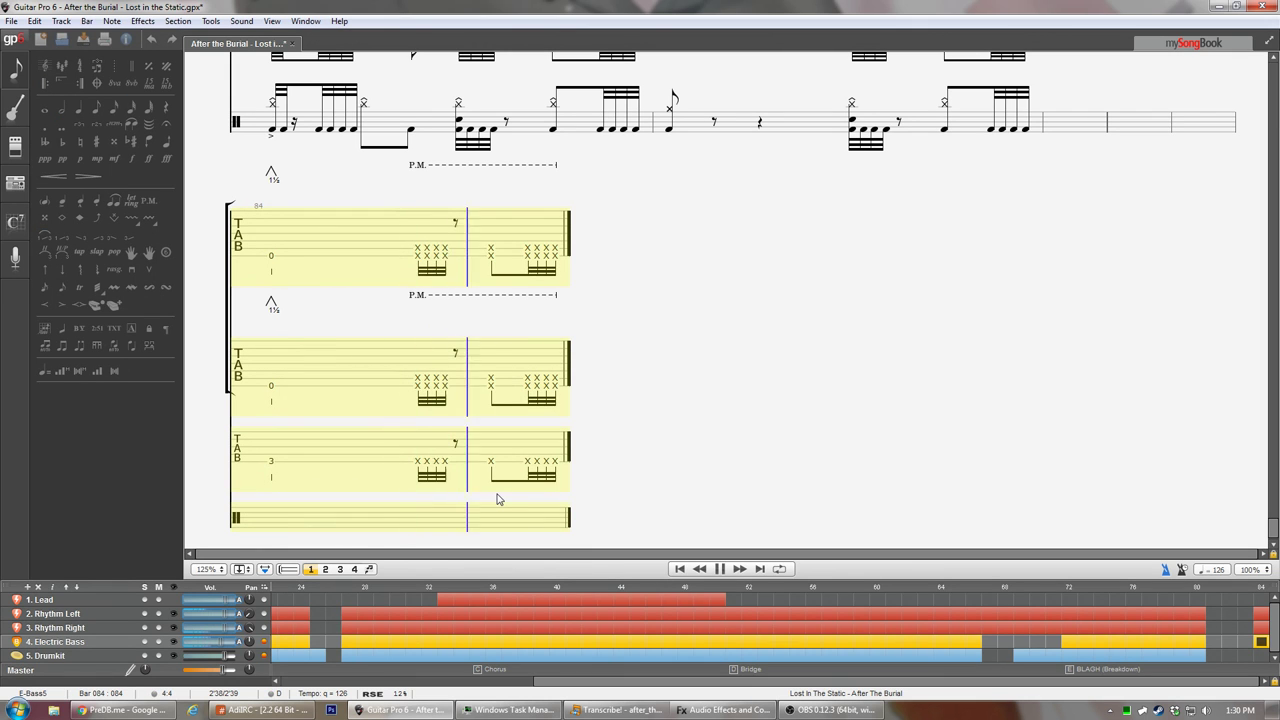
key("space")
key("ctrl+Left")
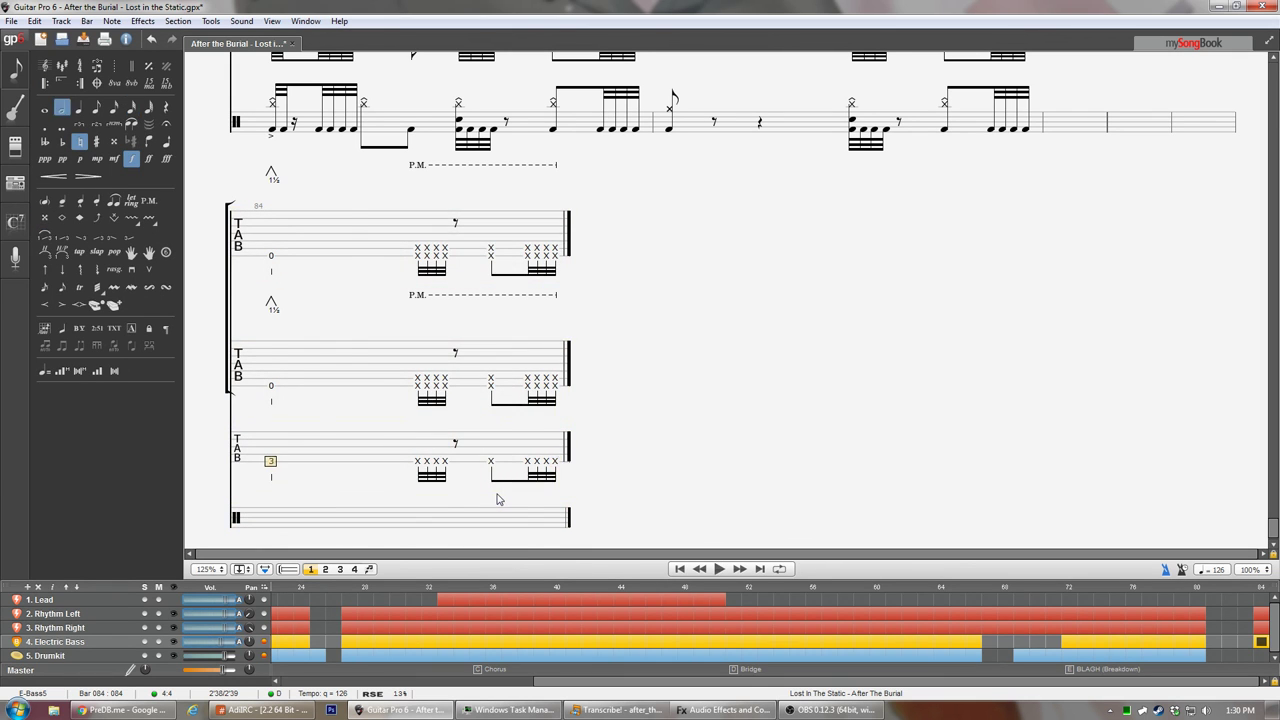
- In Transcribe!, measure the average tempo of the section from just before marker E80 to just past F88 and return to Guitar Pro 6
key("alt+Tab")
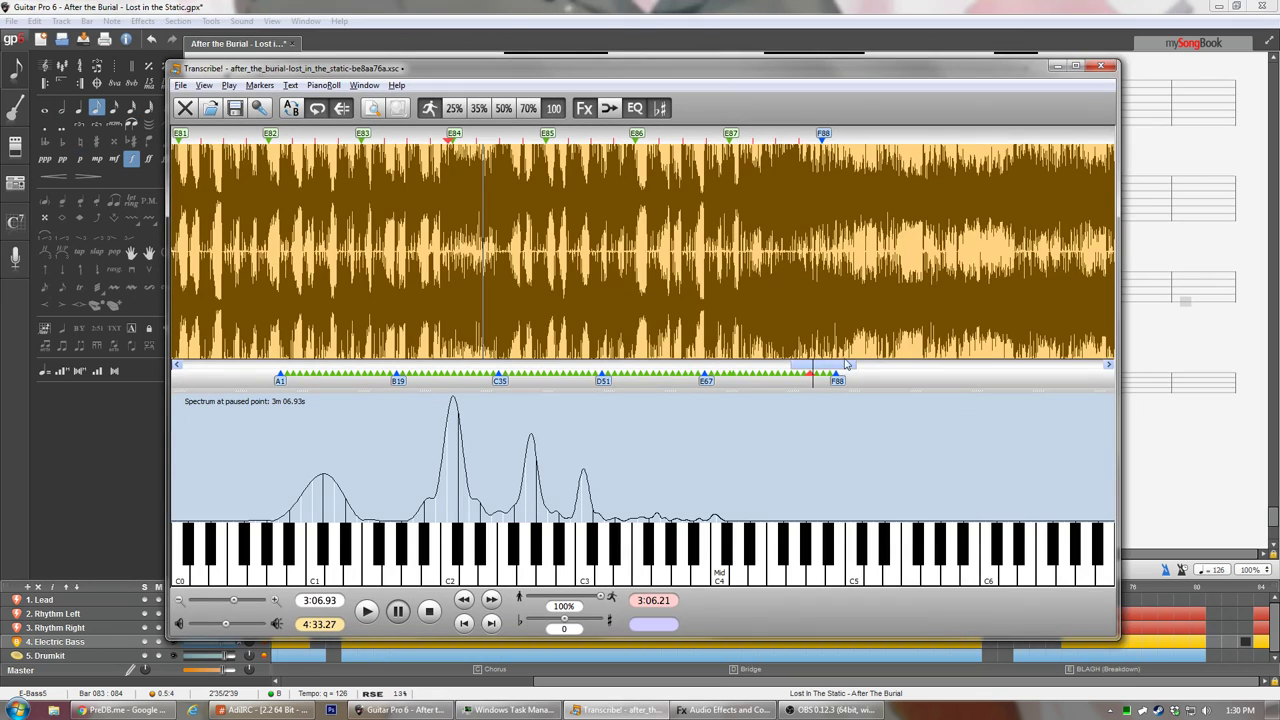
left_click(722, 710)
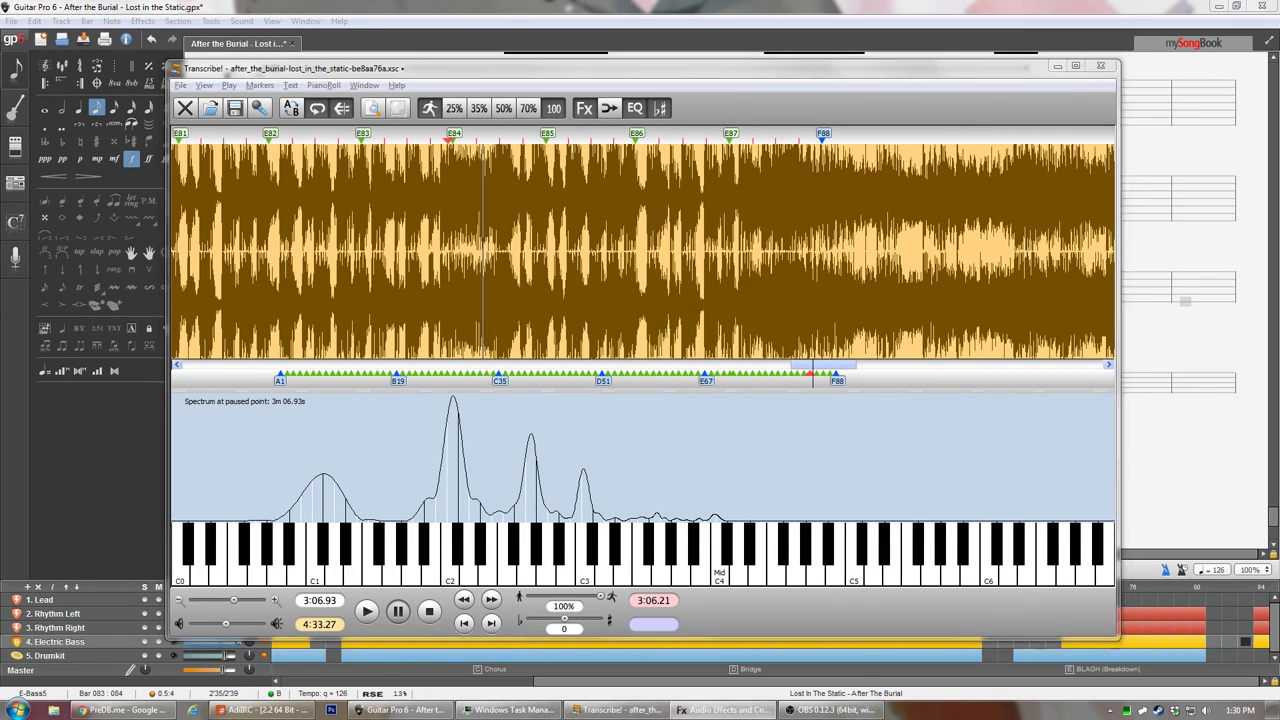
key("alt+Tab")
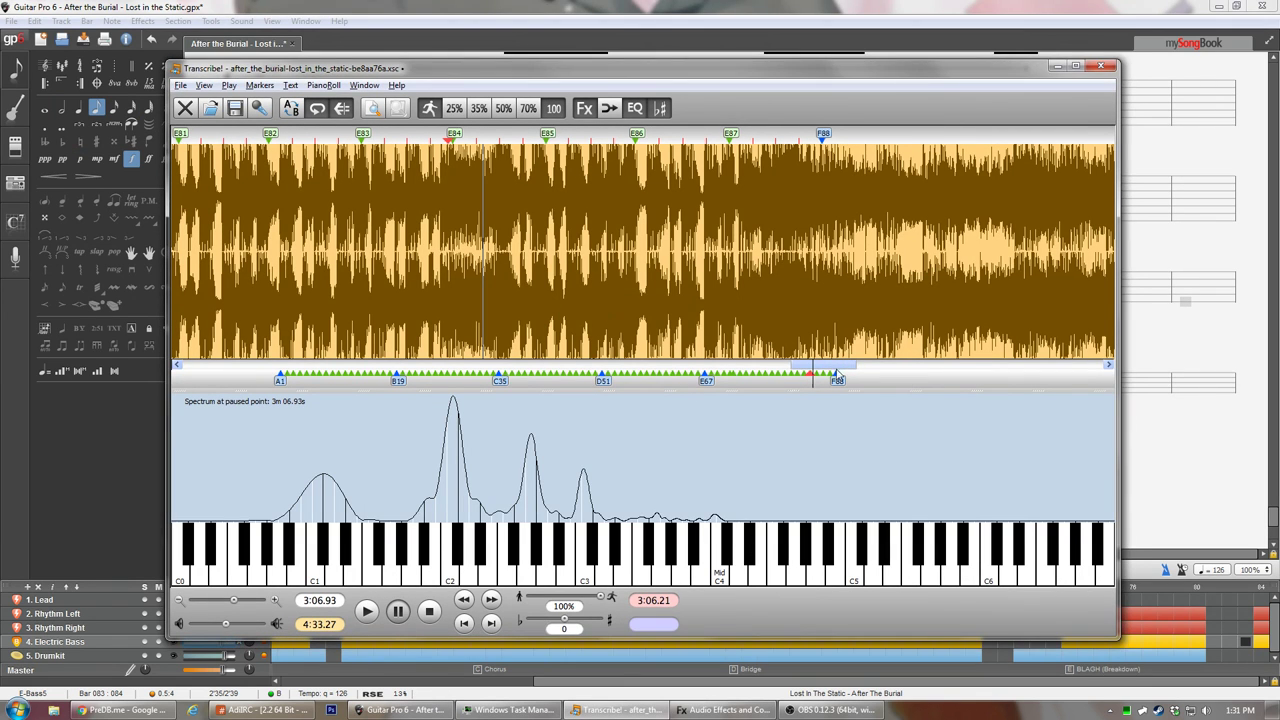
left_click_drag(837, 365, 817, 365)
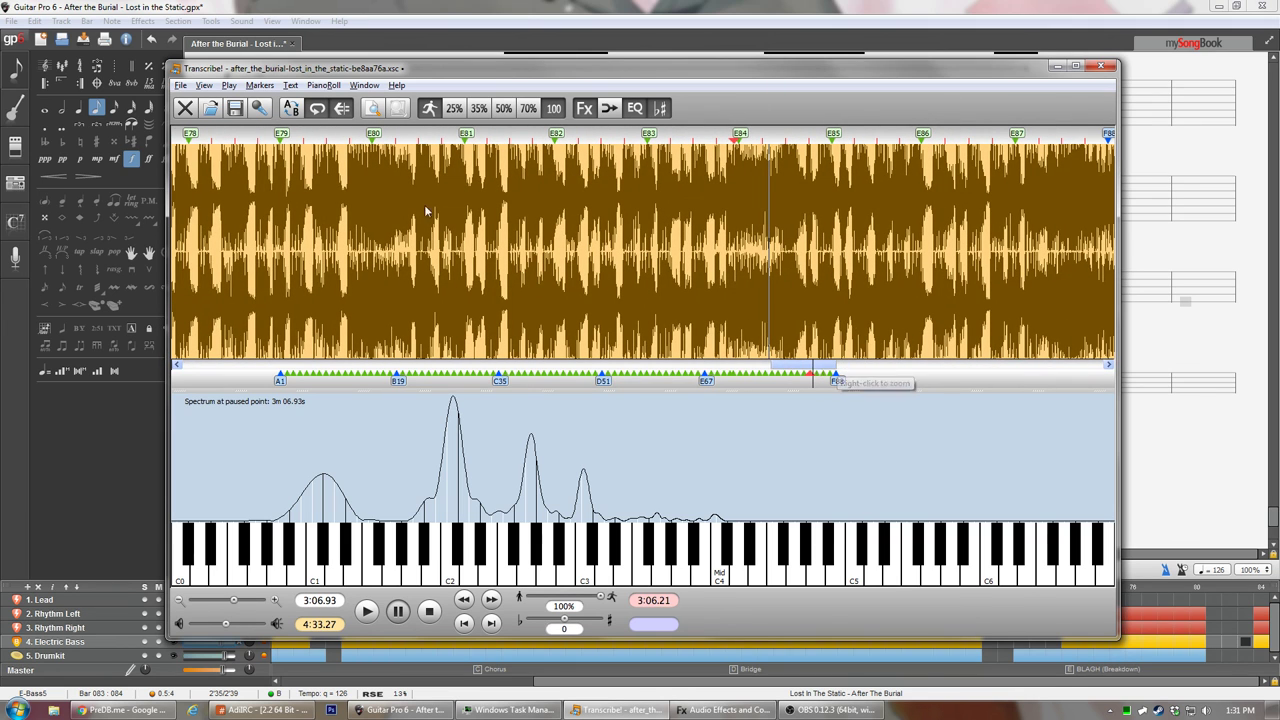
left_click(366, 166)
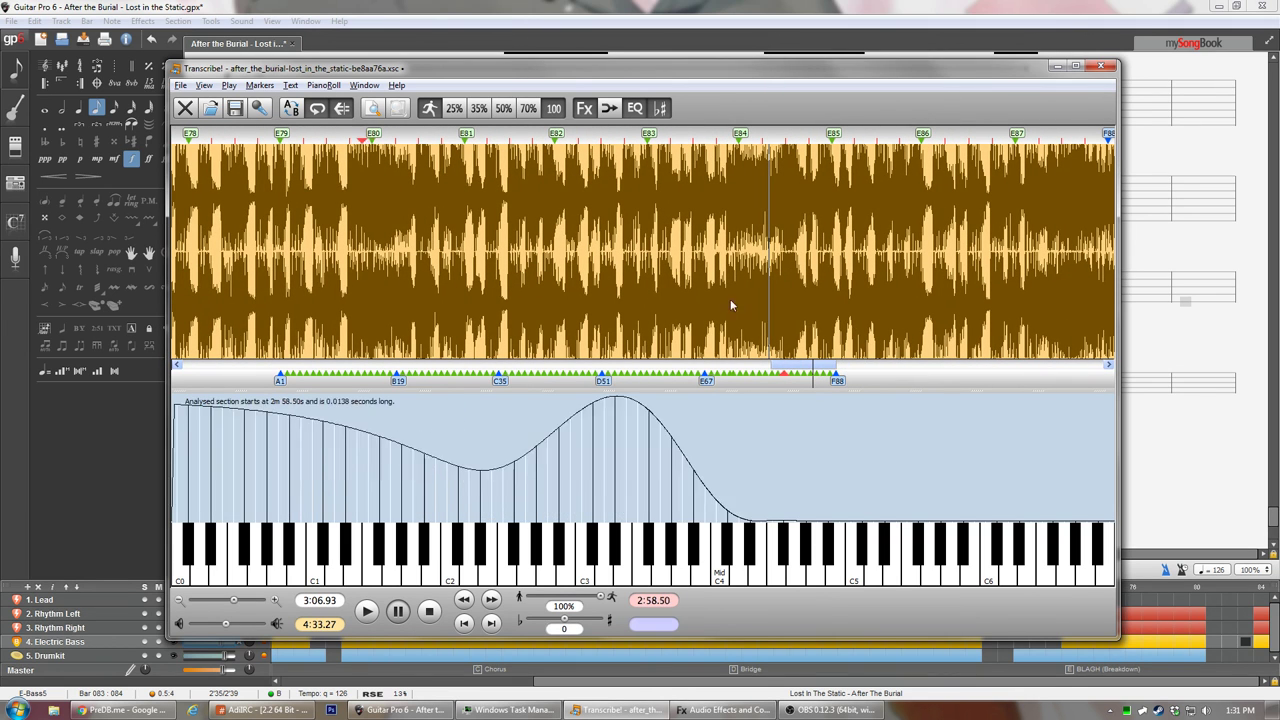
scroll(802, 366, "down", 3)
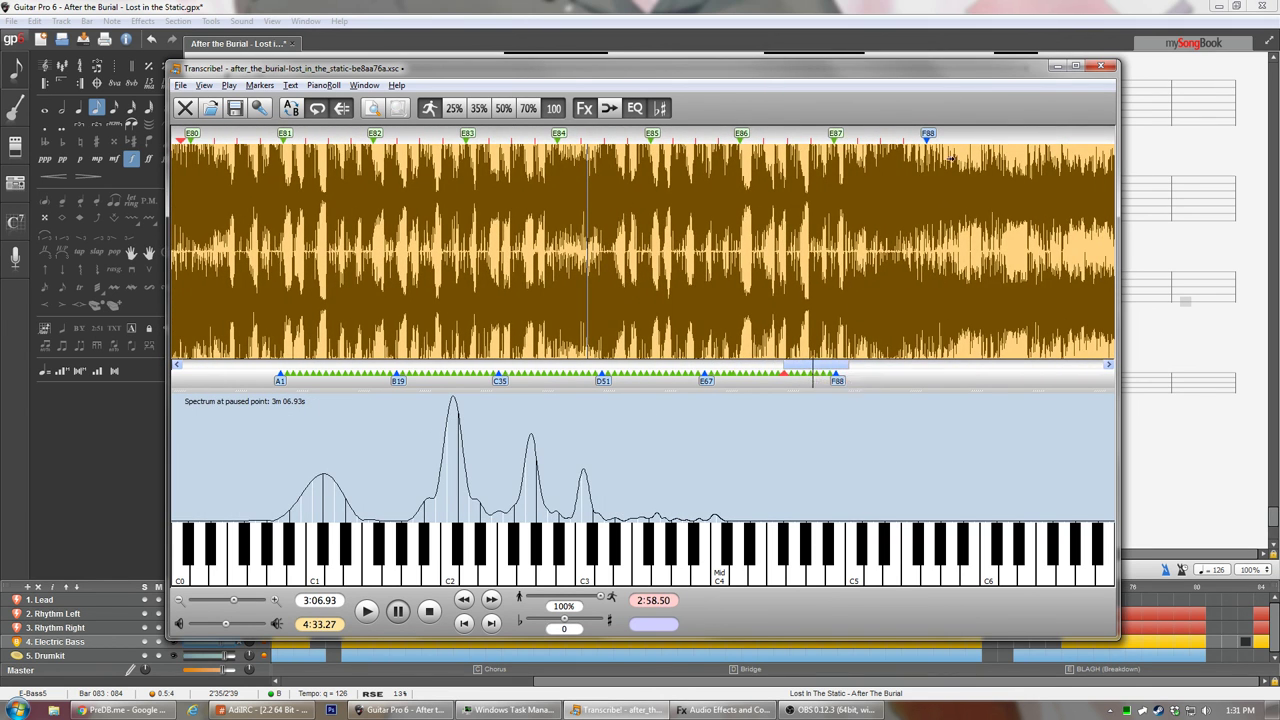
left_click(941, 157, "shift")
left_click(259, 85)
left_click(292, 165)
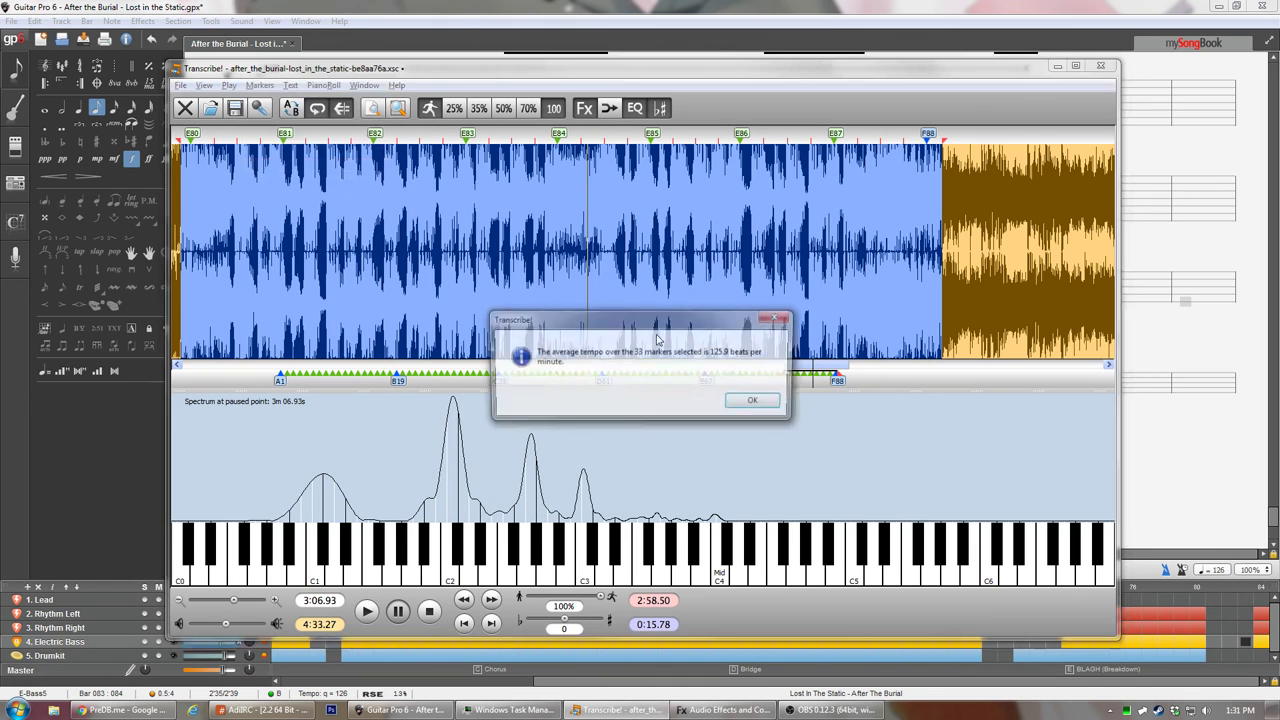
left_click(748, 400)
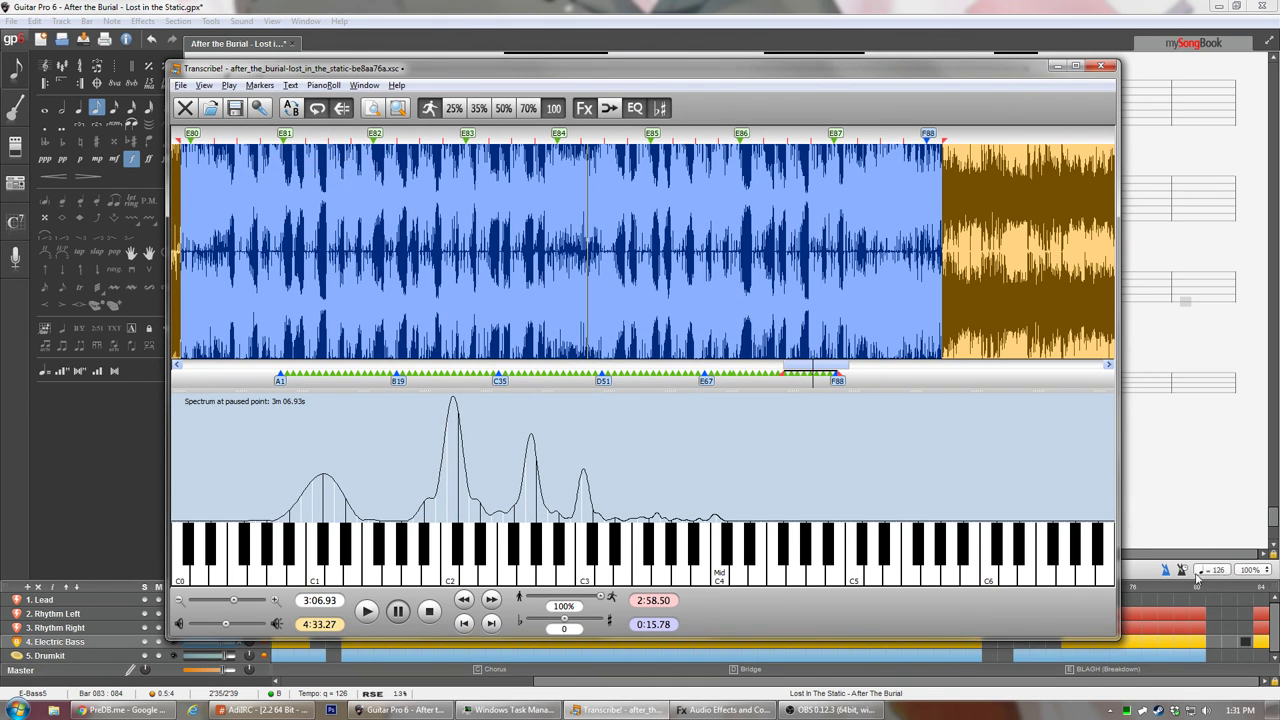
left_click(758, 5)
scroll(507, 438, "down", 5)
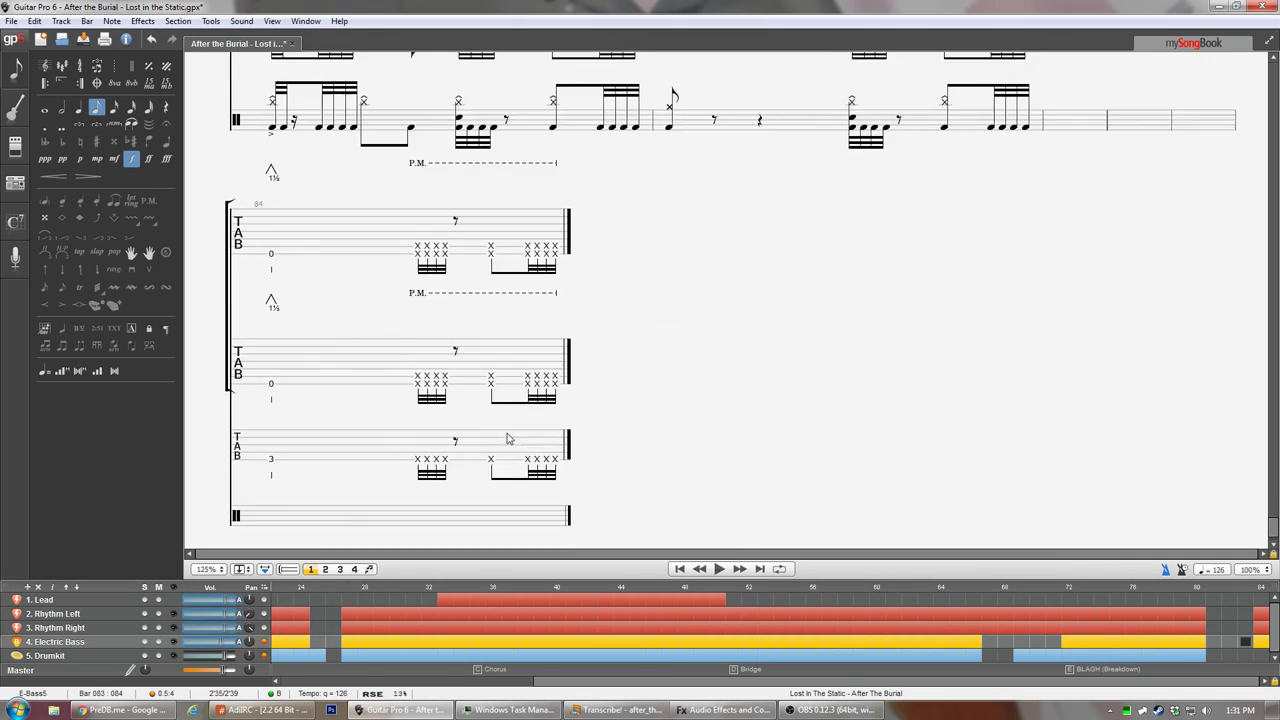